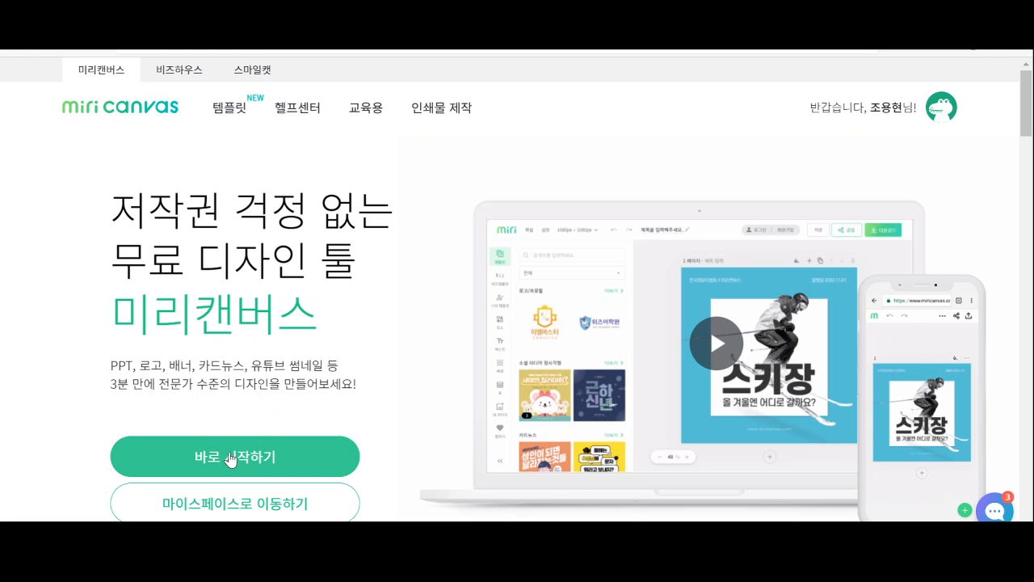
Start a new design and filter the template library to the 상세페이지 category
left_click(231, 457)
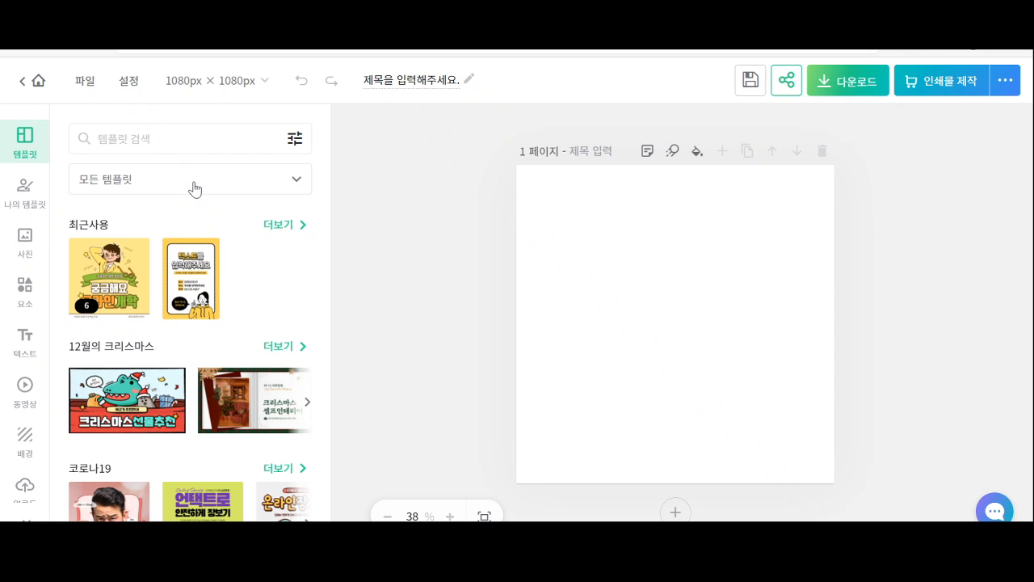
left_click(293, 187)
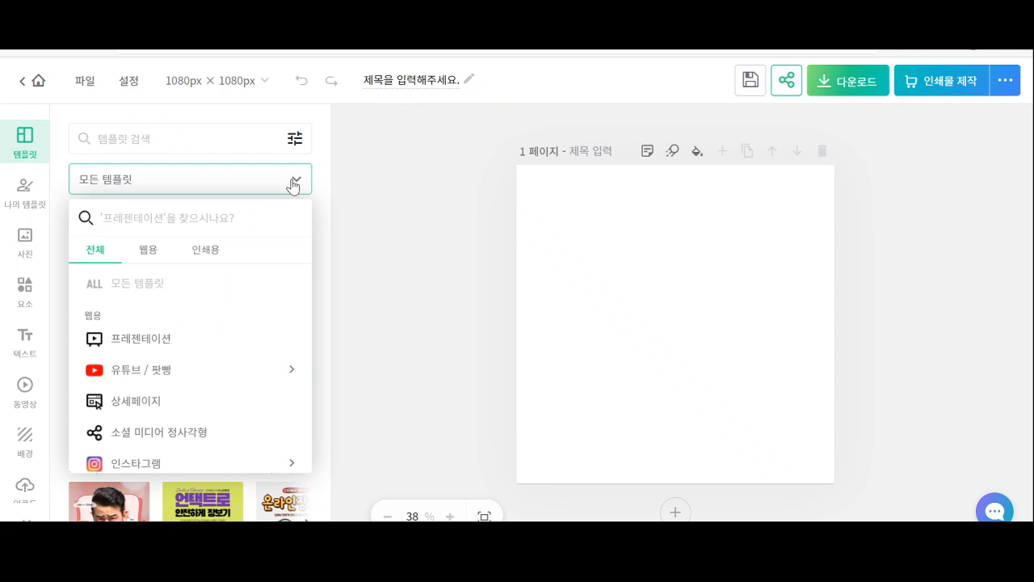
scroll(157, 399, "down", 1)
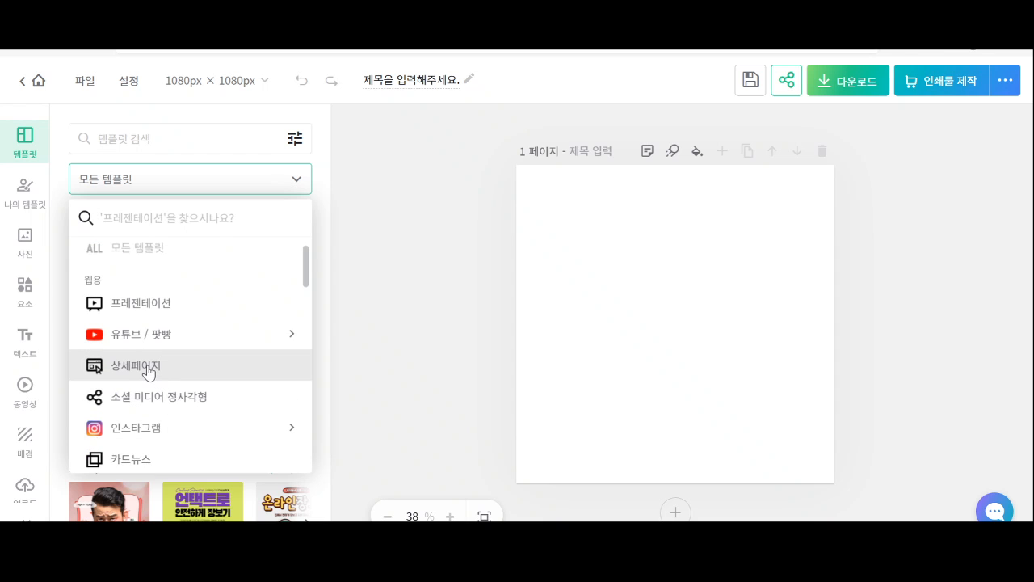
left_click(148, 370)
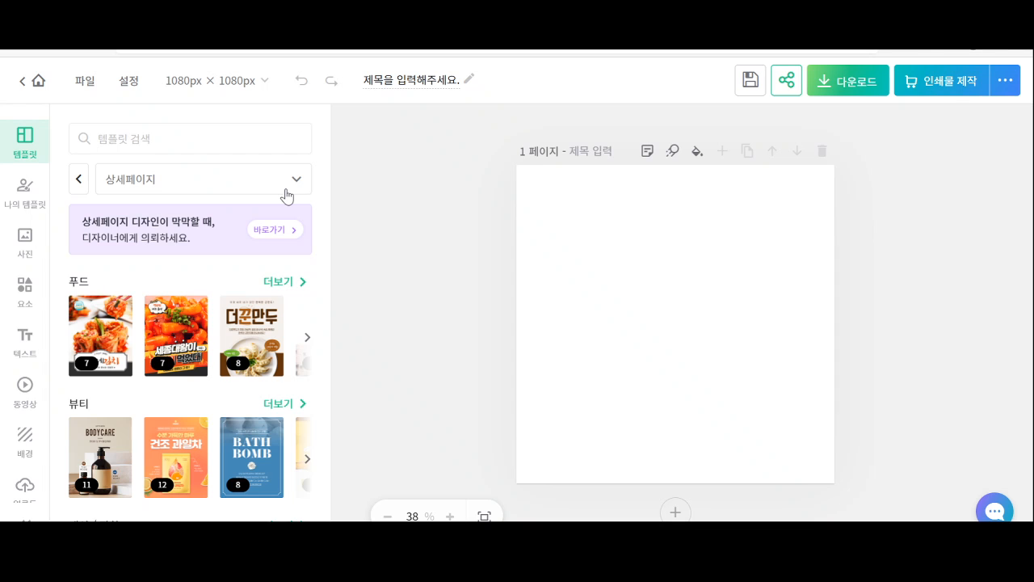
left_click(293, 182)
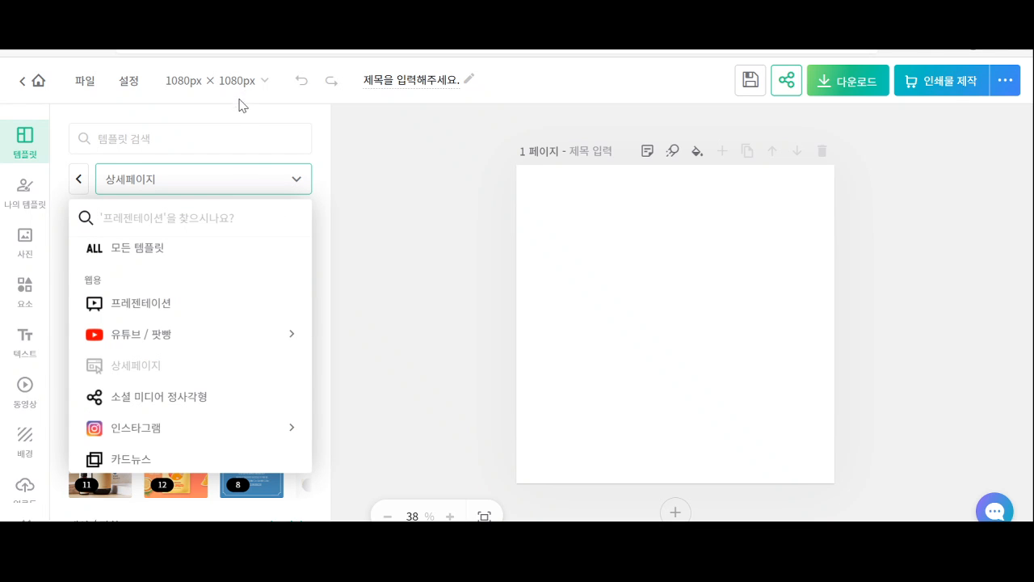
left_click(361, 162)
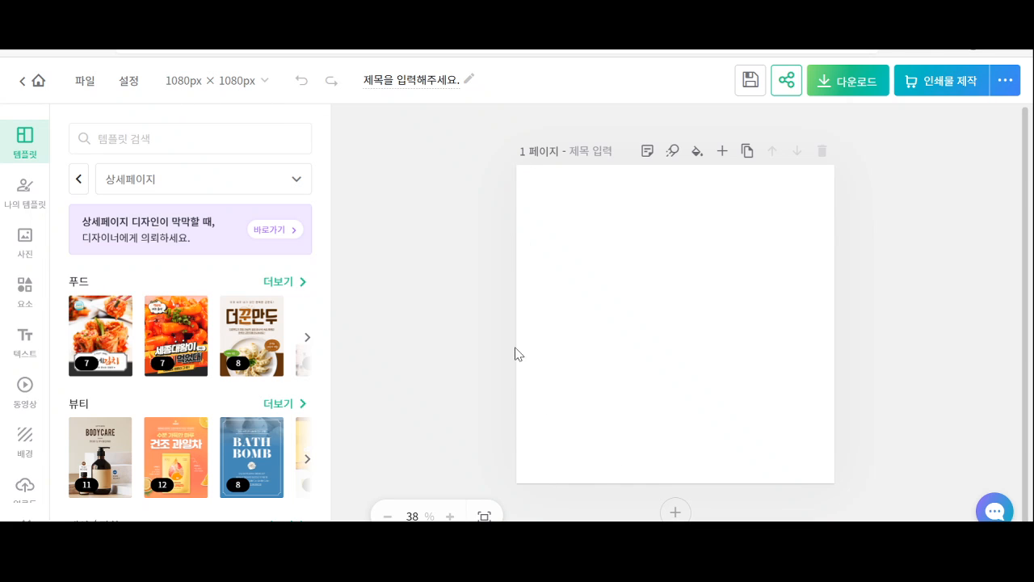
left_click(266, 84)
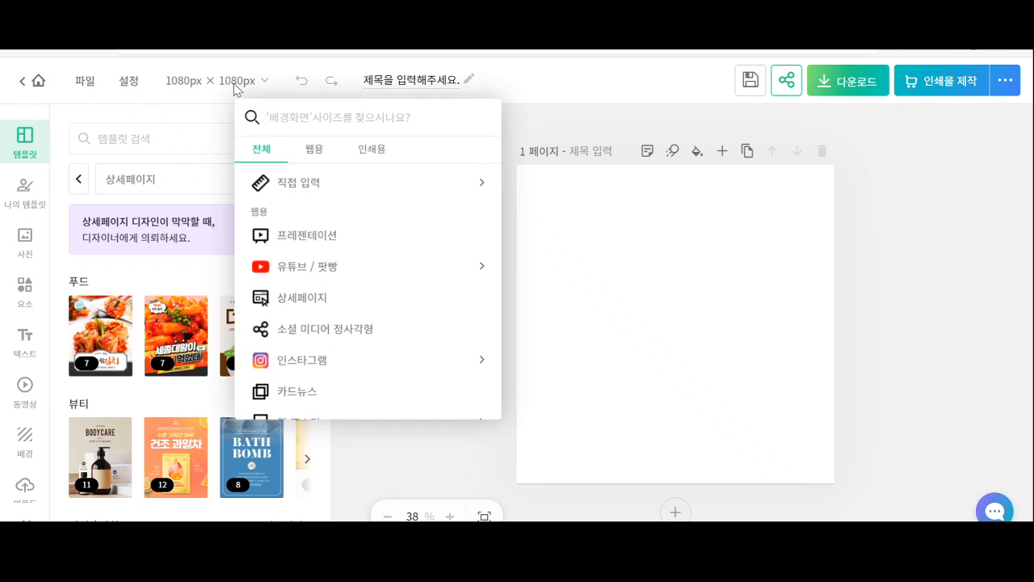
left_click(251, 84)
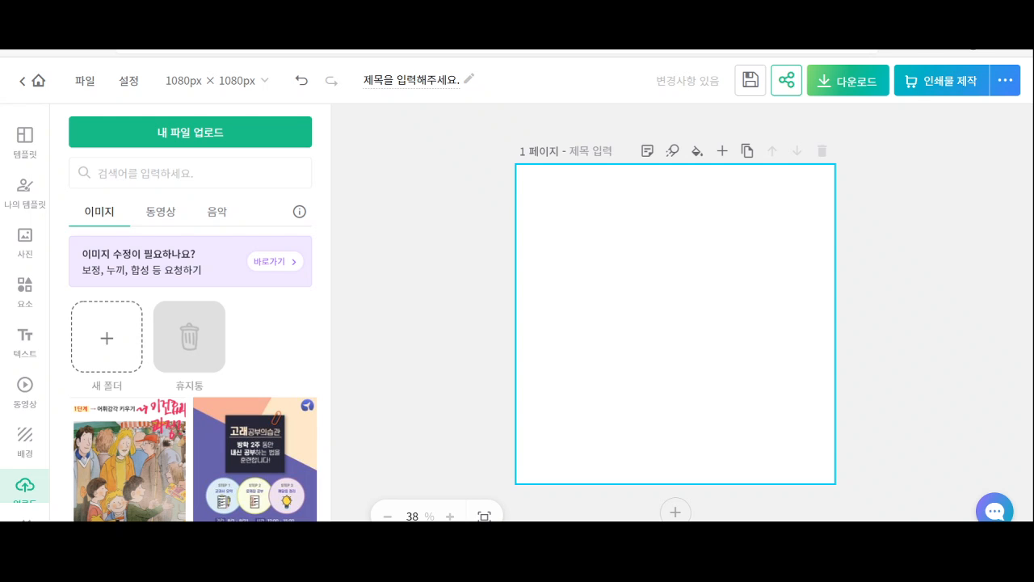
Switch to the KakaoTalk chat room 블로그집중반1기 and open the shared blog screenshot in the image viewer
left_click_drag(0, 98, 173, 73)
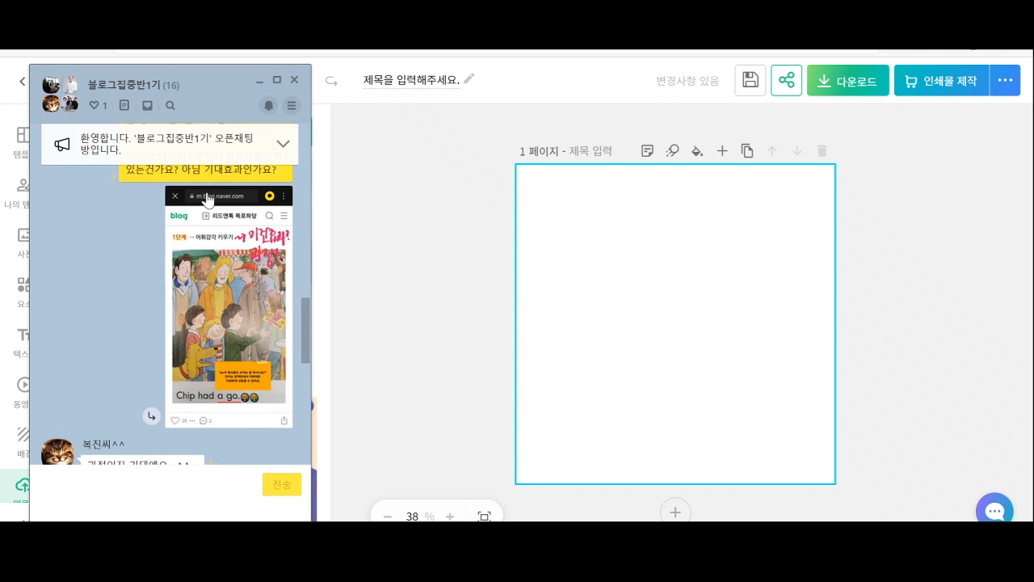
left_click(227, 321)
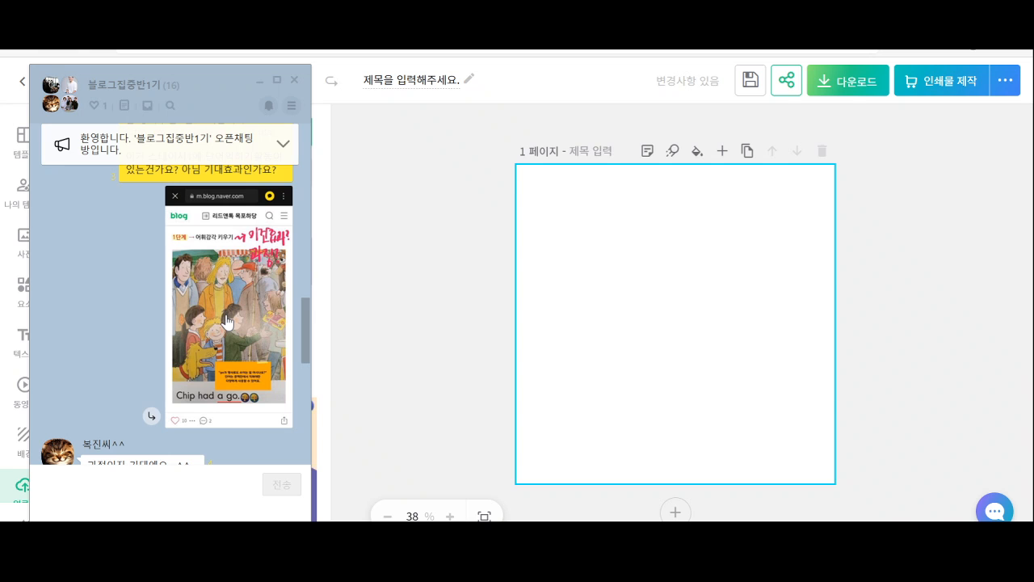
left_click_drag(199, 81, 253, 88)
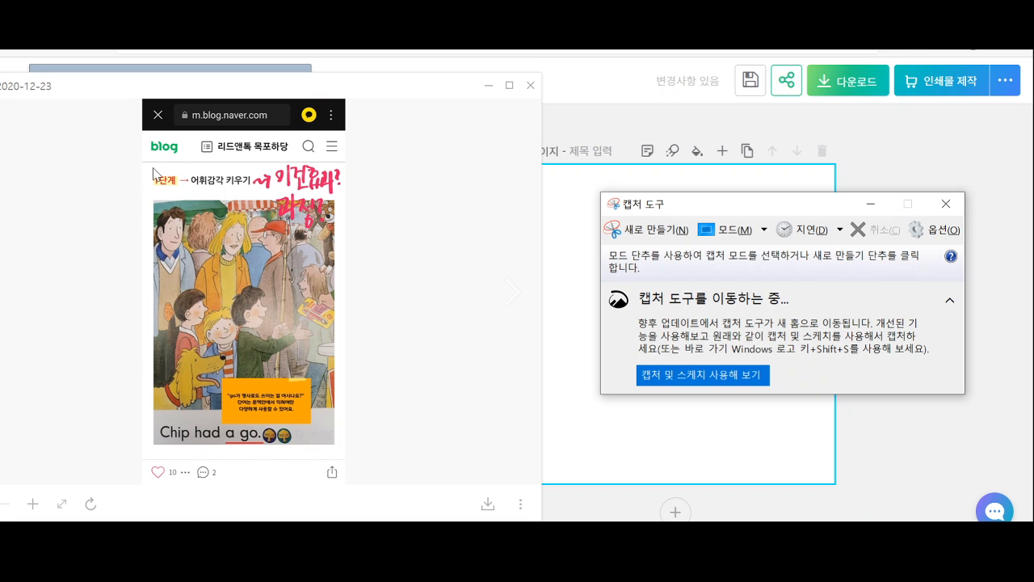
Capture the storybook picture with its handwritten notes from the blog screenshot using the Snipping Tool, and paste it onto the miricanvas page
left_click(656, 230)
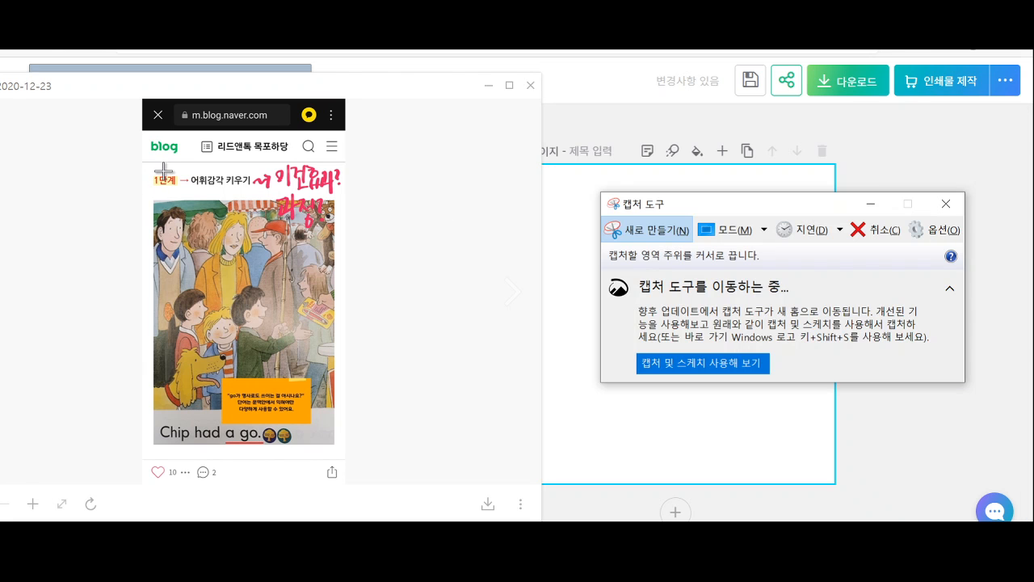
left_click_drag(145, 163, 375, 445)
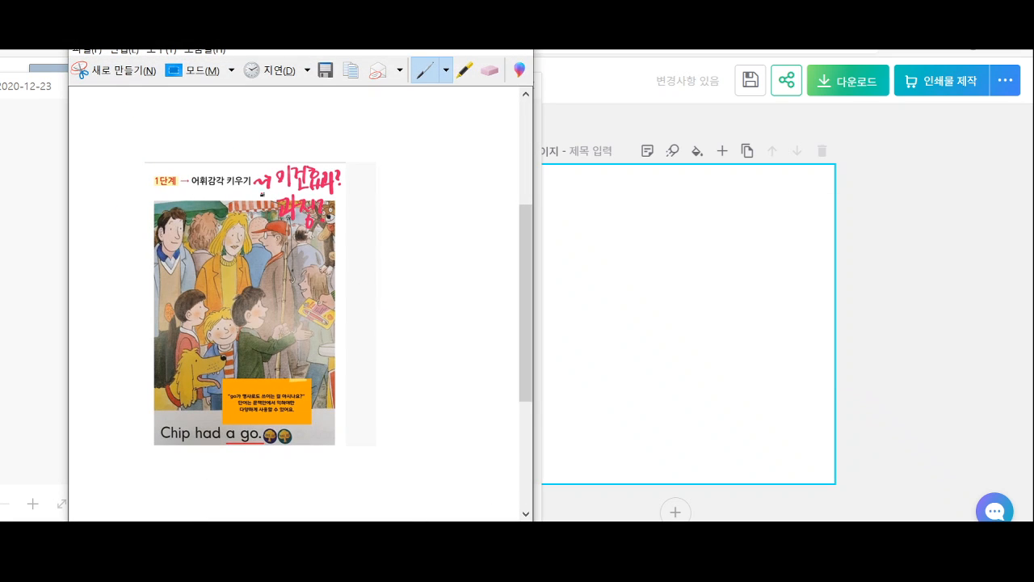
left_click(577, 217)
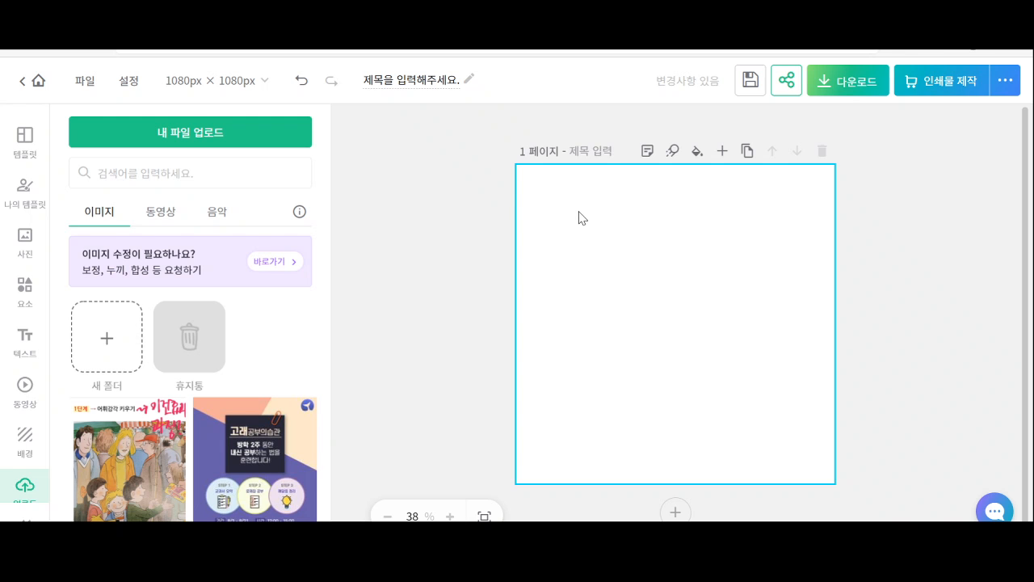
key("ctrl+v")
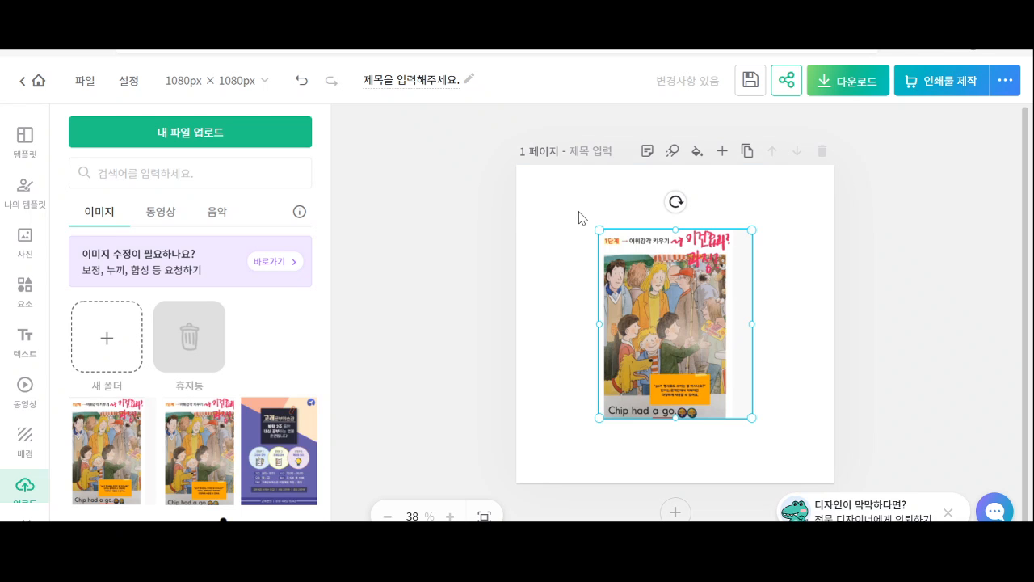
Move the pasted picture to the page's upper-left corner and enlarge it to fill the page height
left_click_drag(681, 311, 601, 243)
left_click_drag(673, 353, 787, 473)
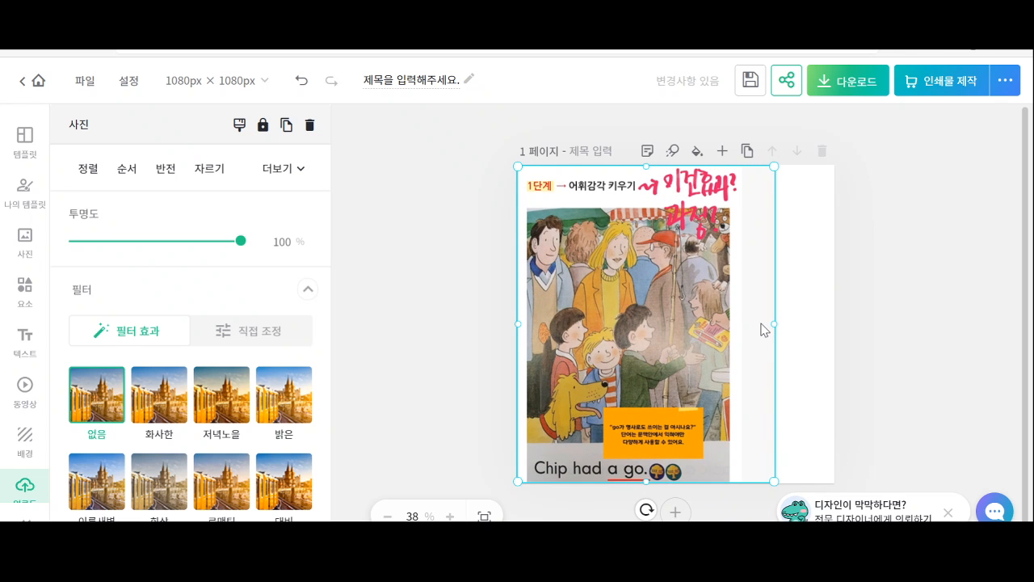
left_click(793, 259)
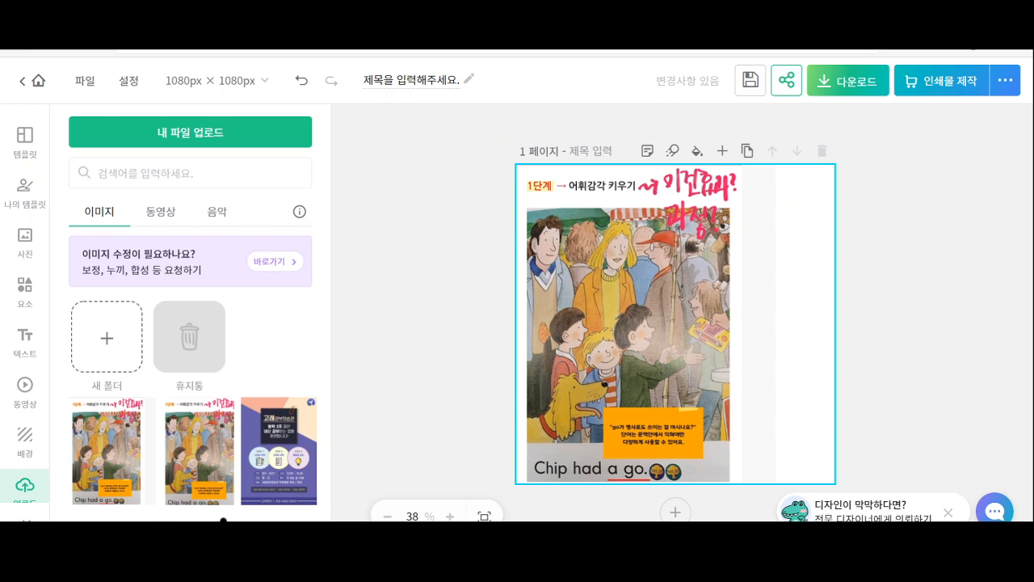
Switch to the 디자인 folder in File Explorer and add the orange Before image, KakaoTalk_20201223_213722254_08, to the page
left_click_drag(327, 214, 259, 162)
left_click_drag(0, 127, 344, 106)
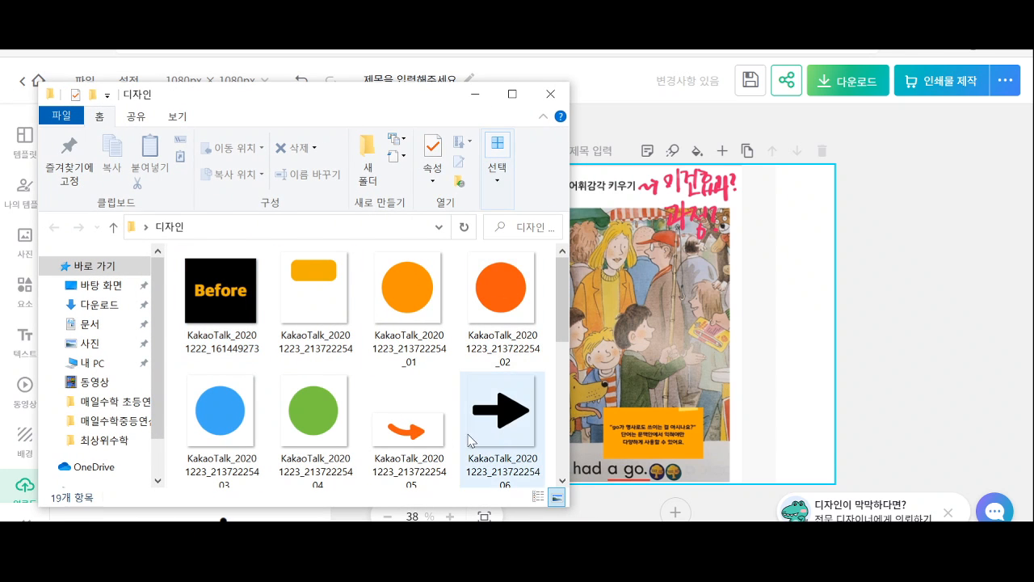
scroll(370, 323, "down", 5)
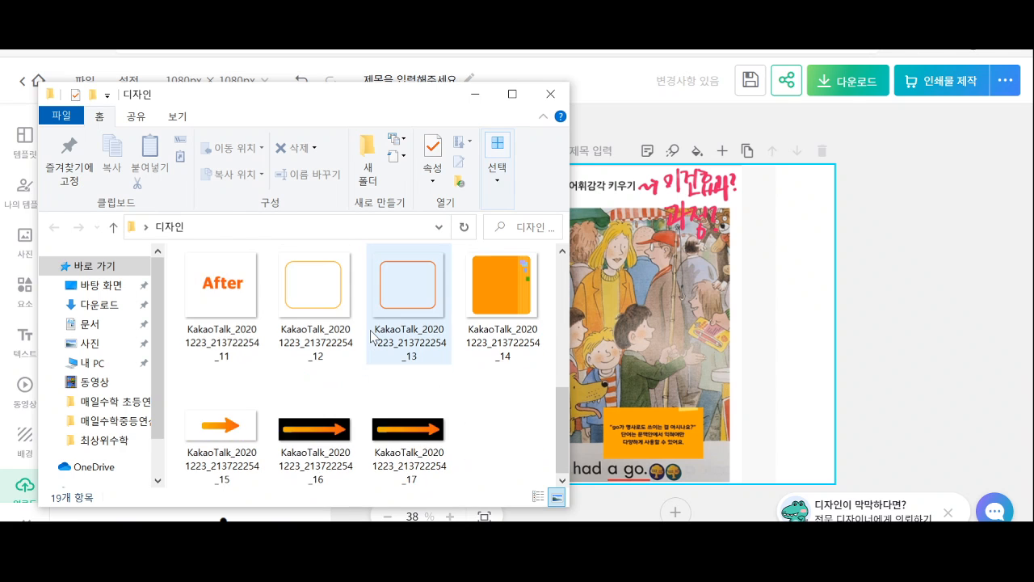
scroll(370, 336, "up", 5)
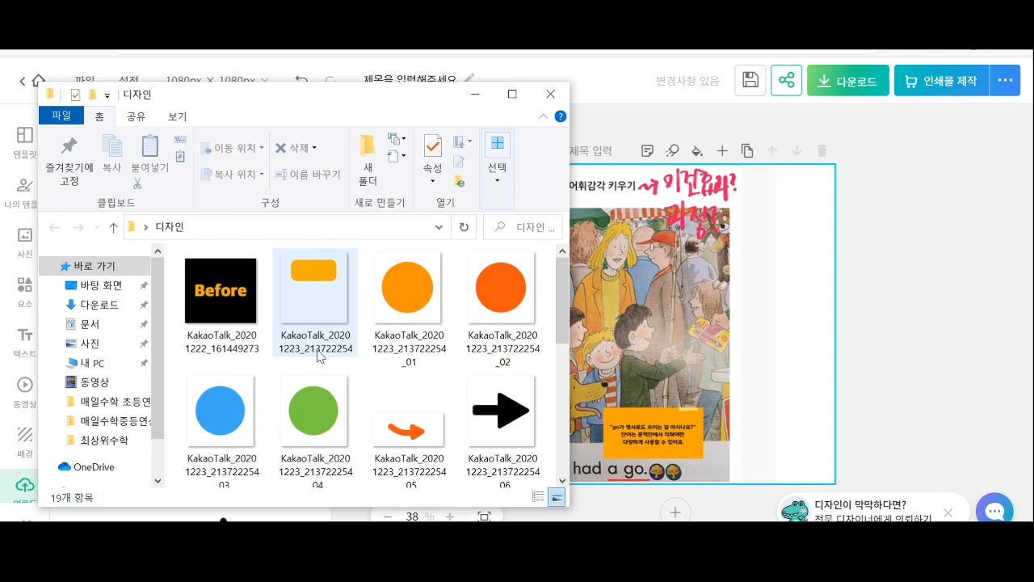
scroll(331, 356, "down", 2)
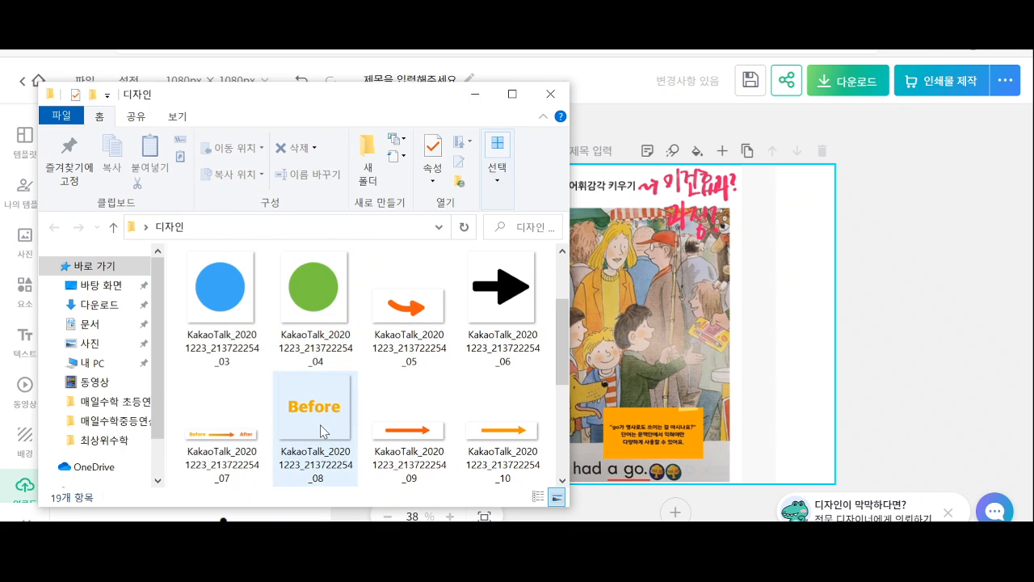
left_click_drag(322, 431, 726, 277)
Shrink the Before image and place it in the page's upper-right corner, beside the picture
left_click_drag(661, 329, 728, 293)
left_click_drag(638, 373, 711, 283)
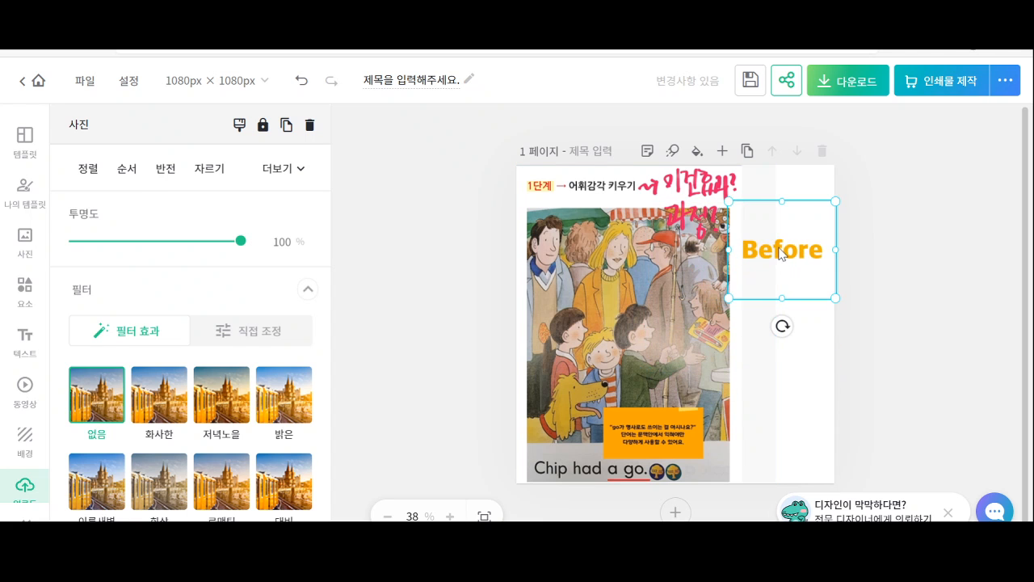
left_click_drag(780, 246, 782, 221)
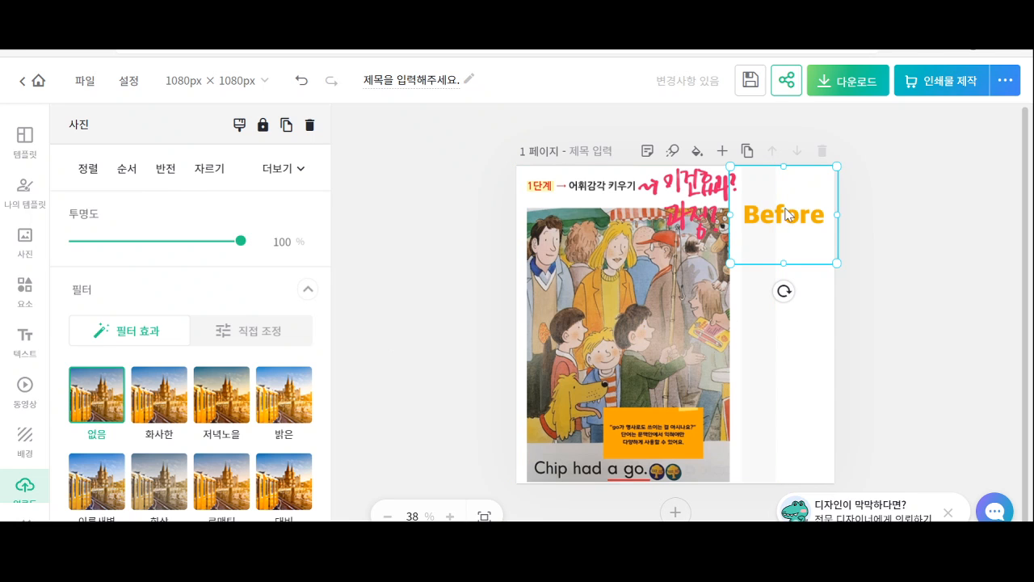
left_click_drag(785, 216, 782, 230)
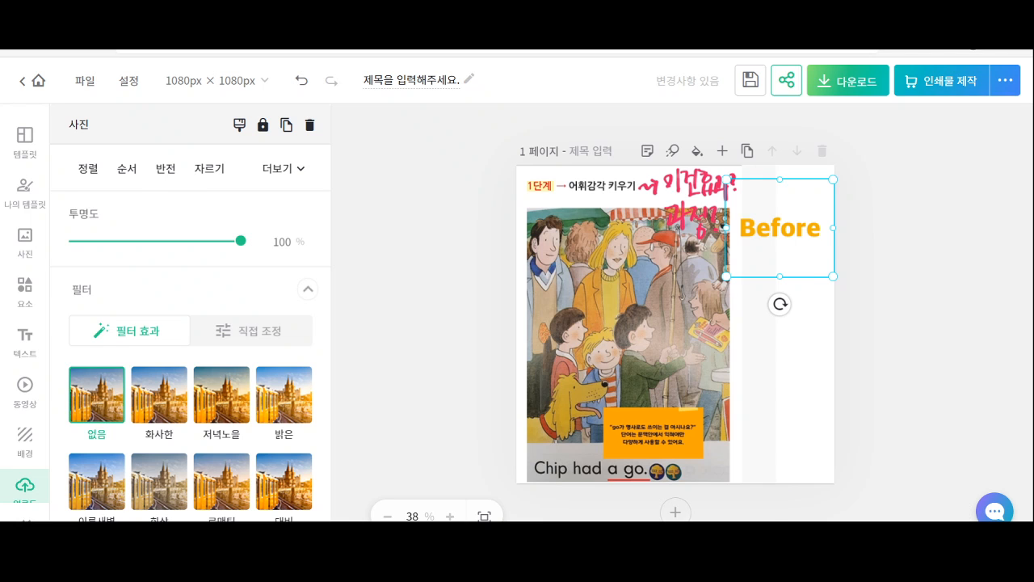
key("ctrl+z")
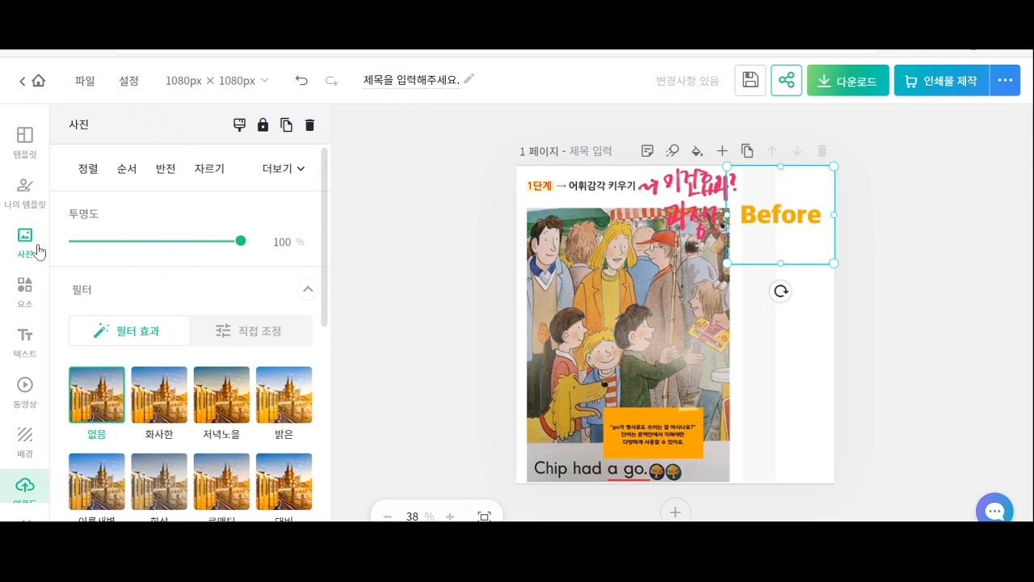
Add the green circle image from the 디자인 folder to the page and position it over the picture's right edge, below the Before image
left_click_drag(2, 111, 273, 84)
scroll(317, 293, "down", 1)
scroll(333, 319, "up", 2)
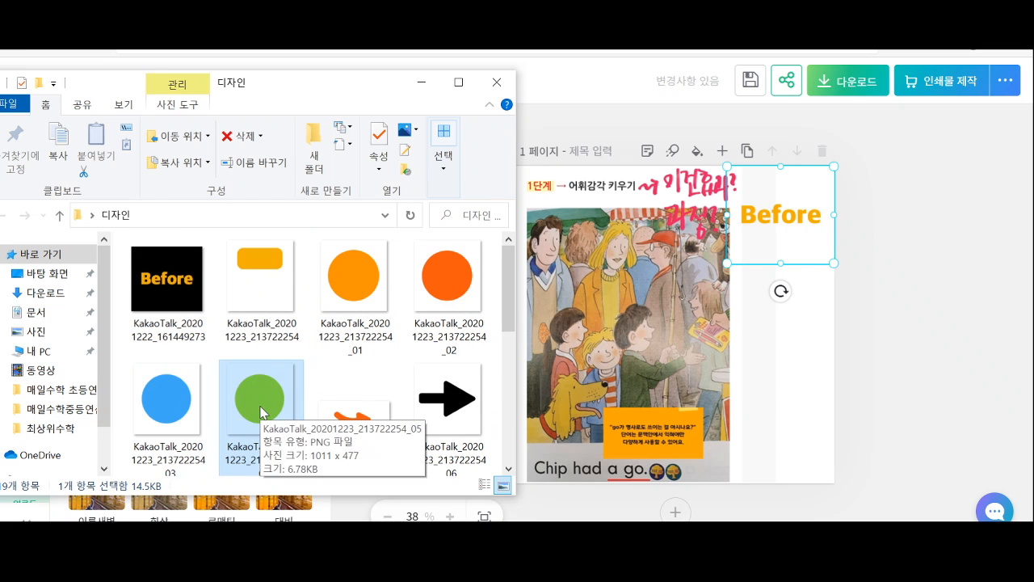
left_click_drag(260, 412, 714, 353)
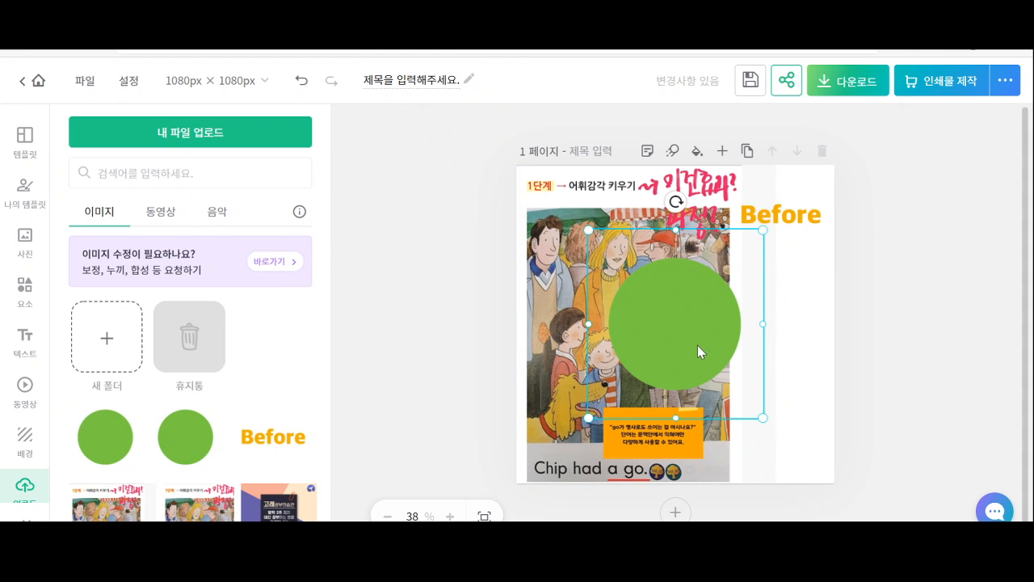
left_click_drag(696, 350, 728, 330)
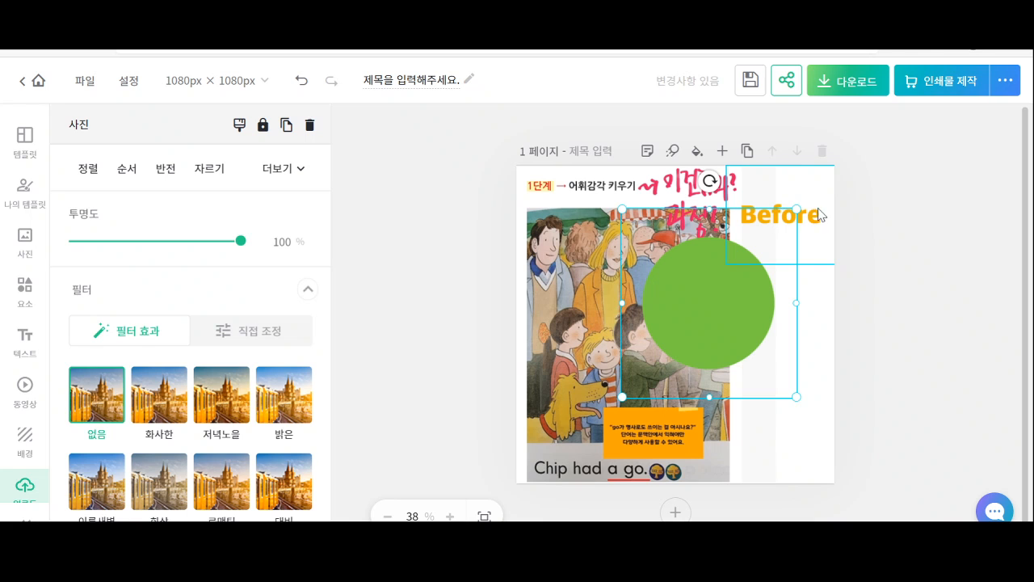
Send the green circle one layer back so it sits behind the Before image
left_click(812, 226)
mouse_move(812, 226)
left_mouse_down()
mouse_move(771, 278)
mouse_move(815, 215)
left_mouse_up()
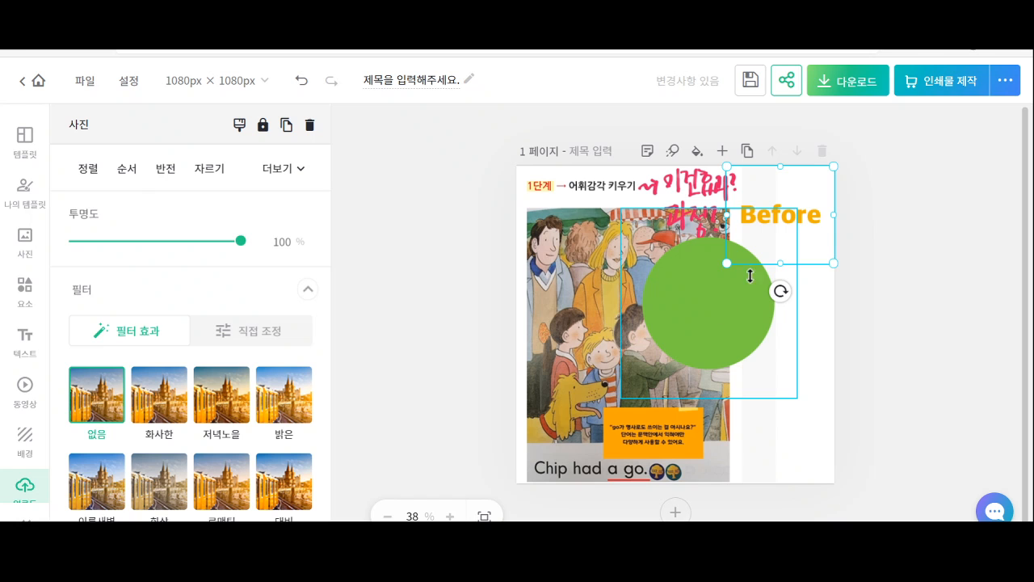
right_click(812, 224)
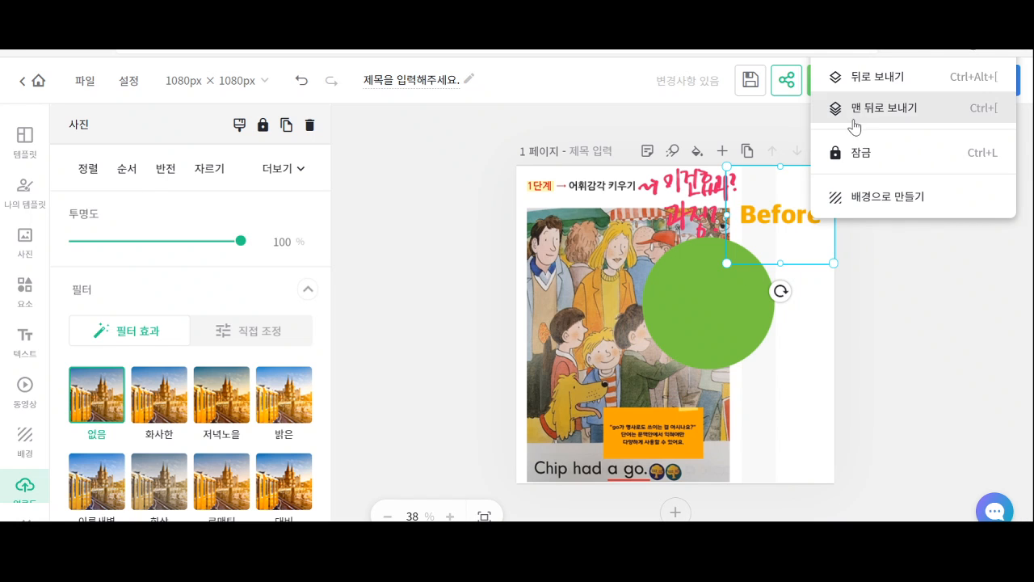
left_click(899, 119)
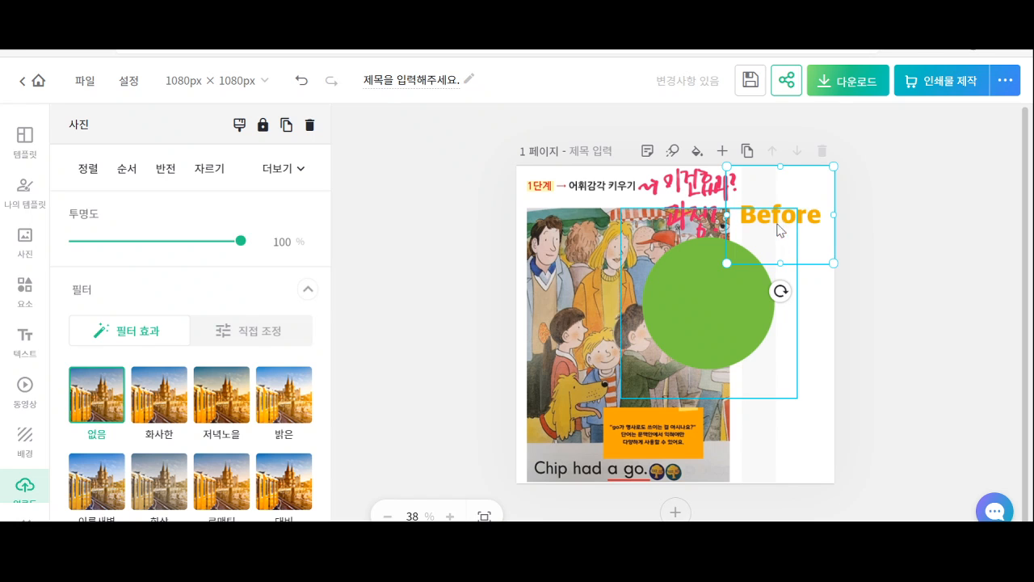
right_click(698, 310)
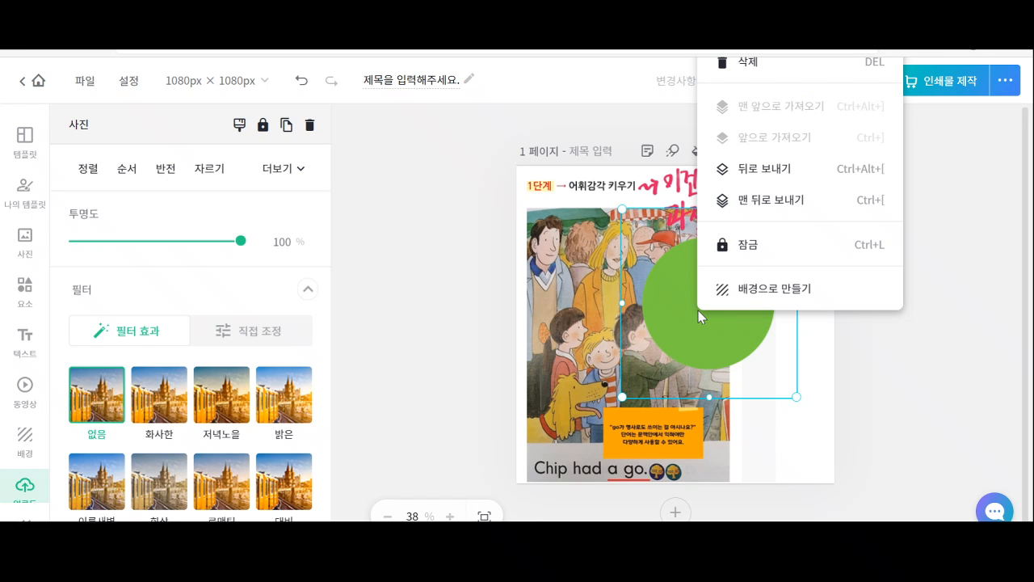
left_click(753, 173)
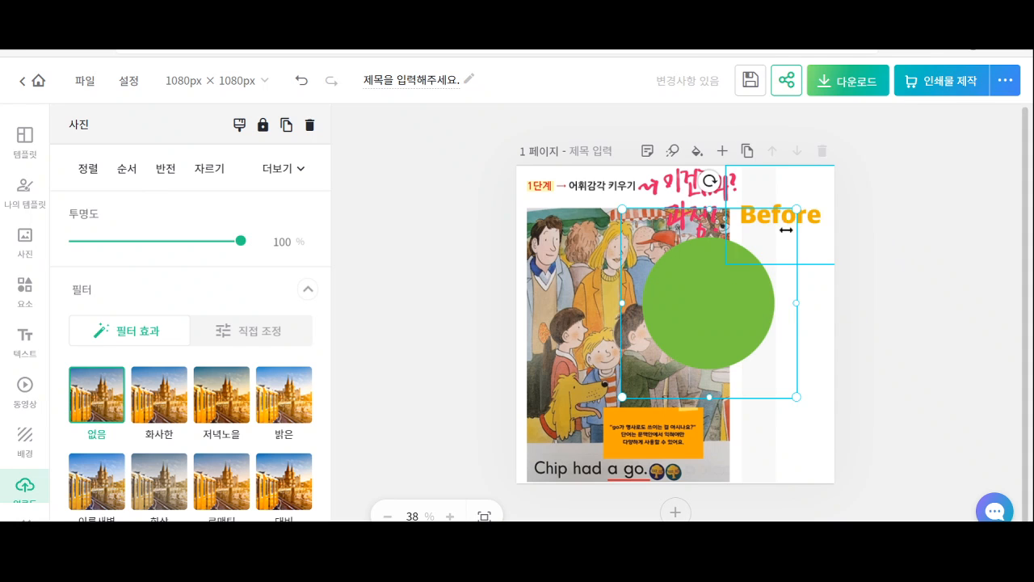
Move the Before image onto the green circle, enlarge it to nearly the circle's width and centre it there
left_click_drag(816, 223, 757, 301)
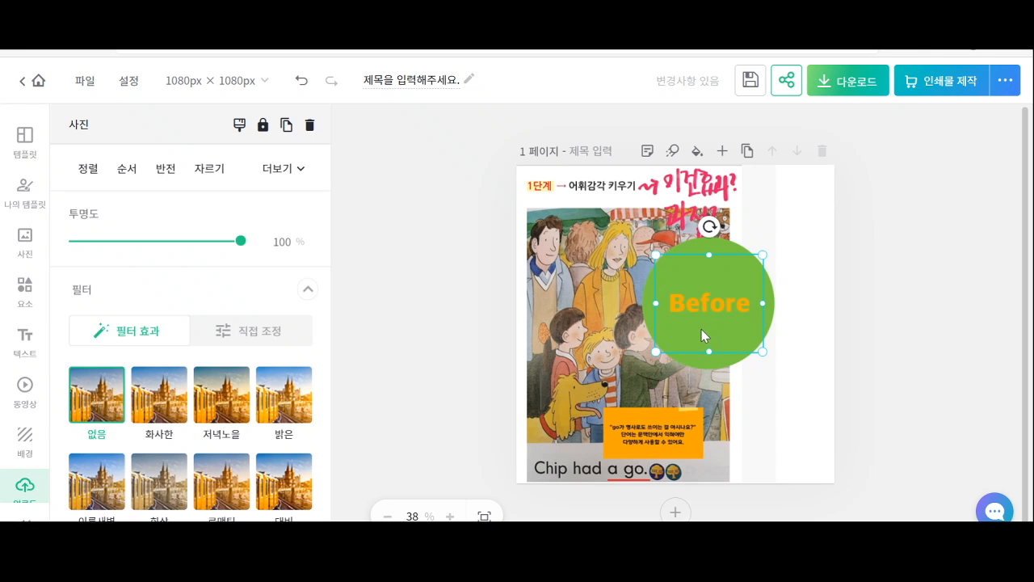
left_click_drag(762, 349, 796, 387)
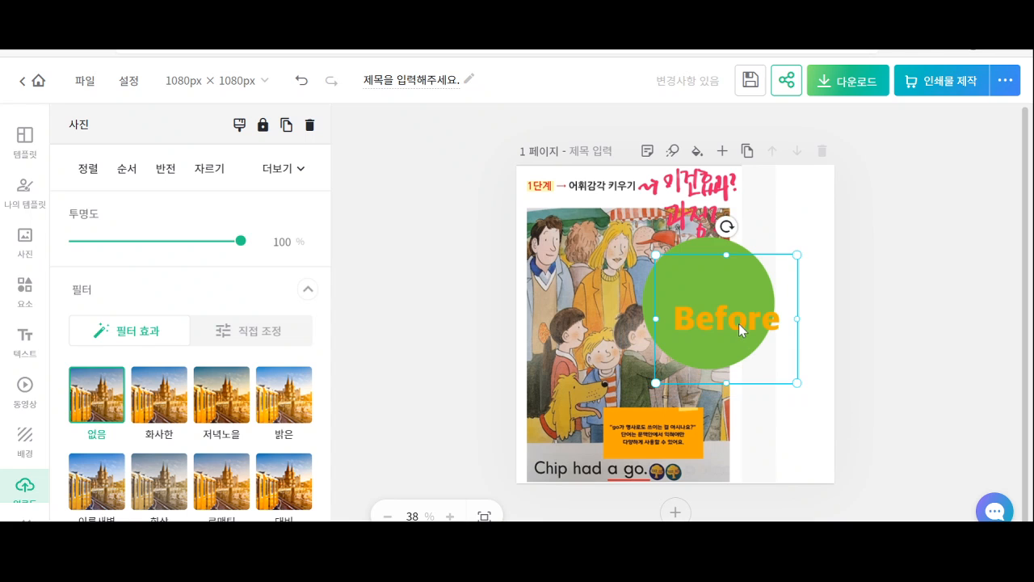
left_click_drag(738, 323, 719, 301)
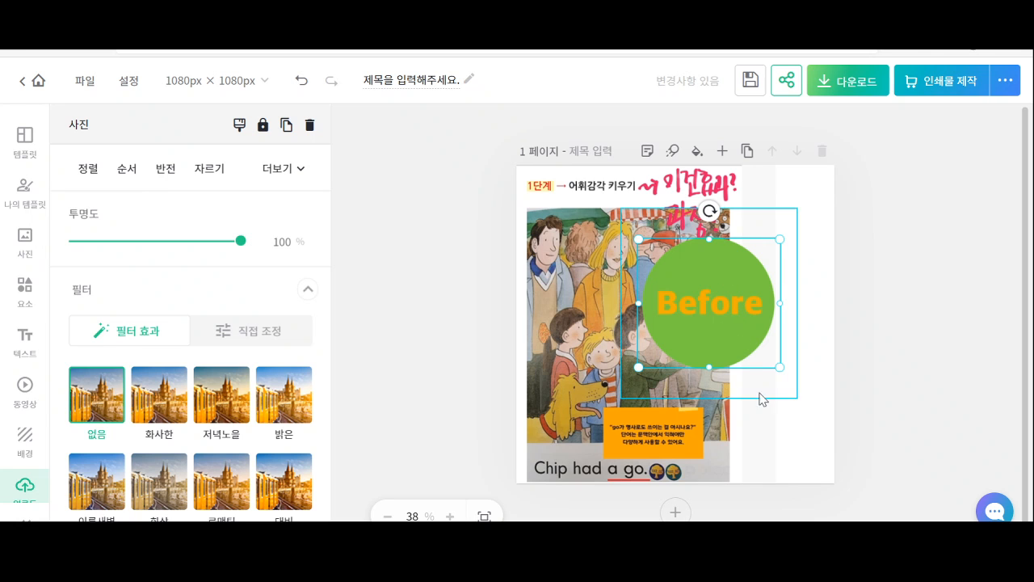
left_click(802, 417)
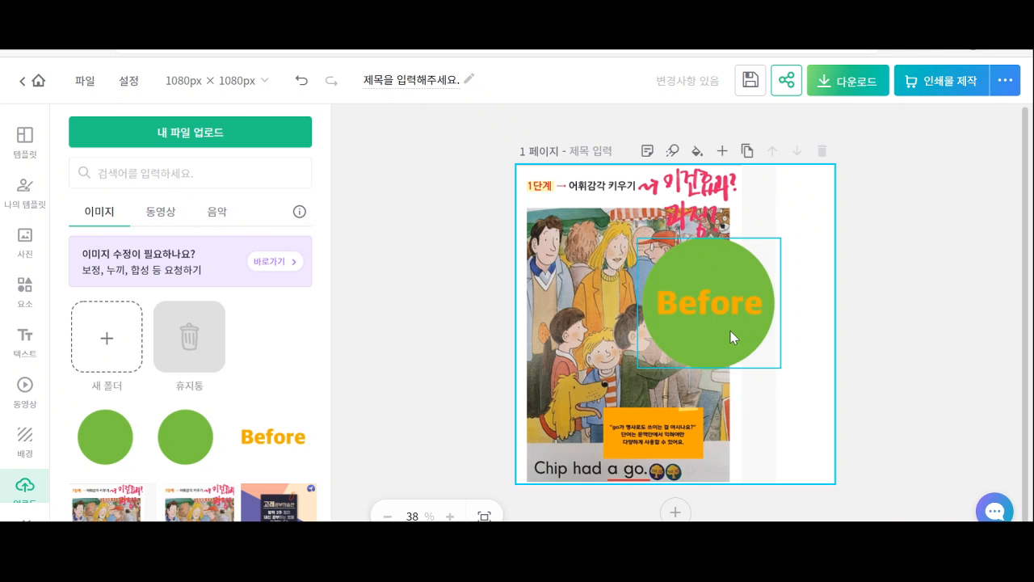
Try to send the Before image one layer back behind the green circle
left_click(724, 304)
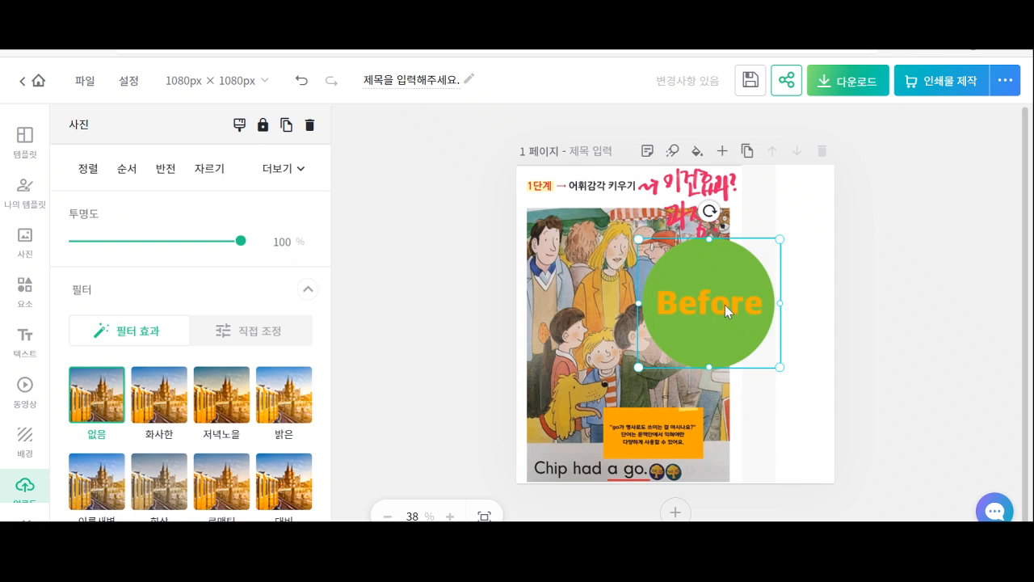
mouse_move(725, 304)
left_mouse_down()
mouse_move(763, 320)
mouse_move(729, 309)
left_mouse_up()
key("Escape")
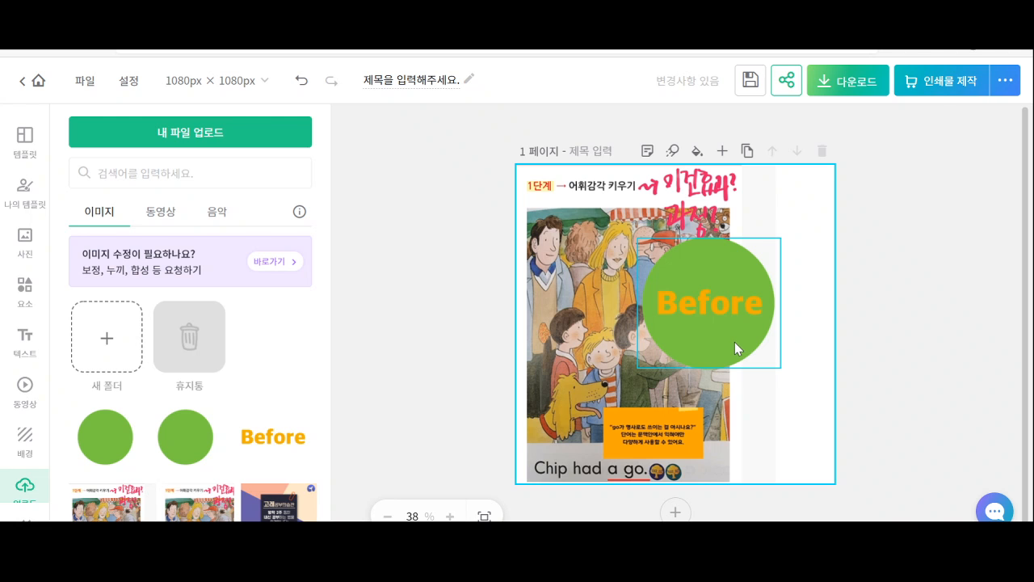
right_click(736, 346)
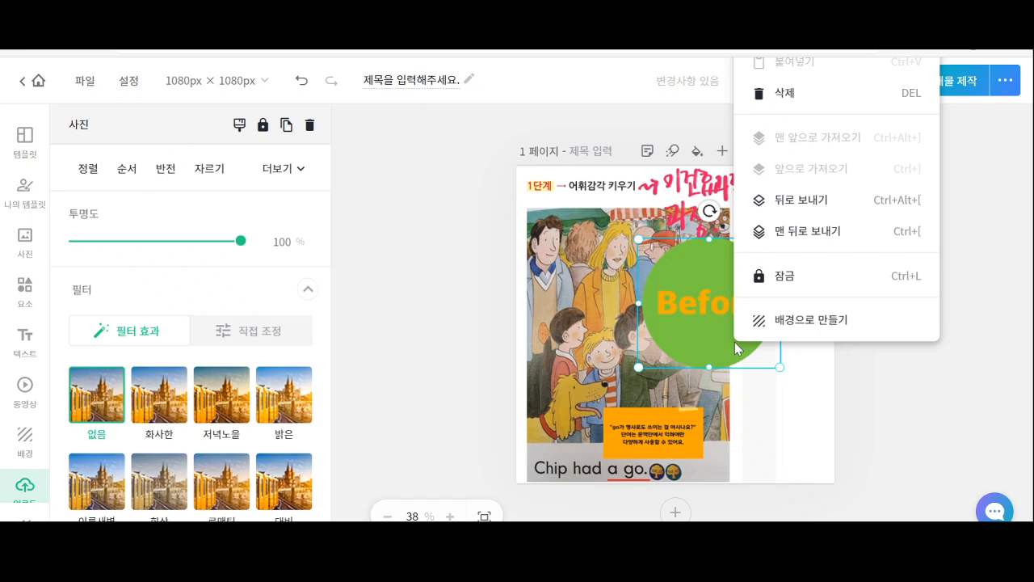
left_click(798, 205)
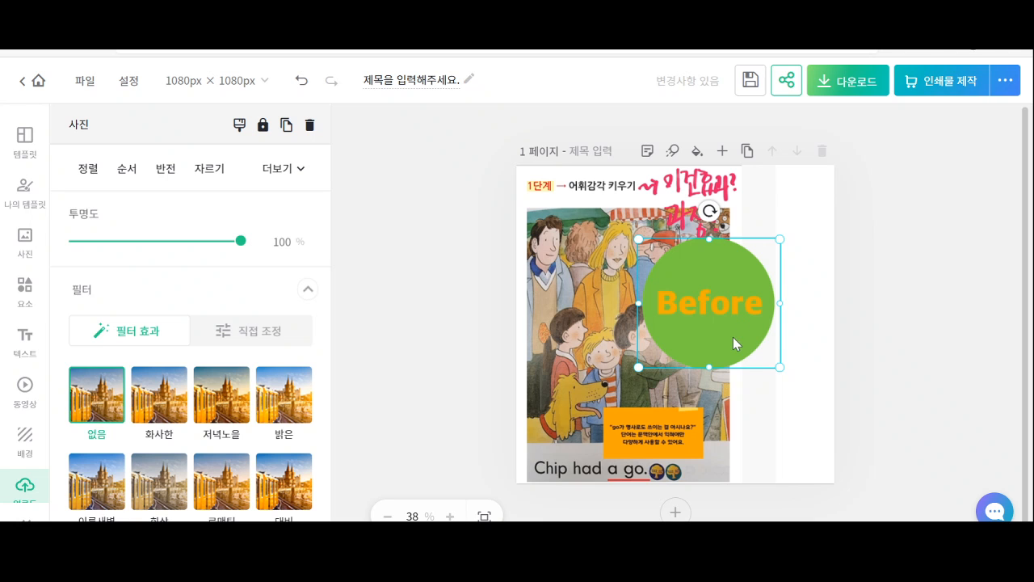
Shrink the Before image slightly within the green circle, and move both objects together up and to the right
mouse_move(734, 344)
left_mouse_down()
mouse_move(751, 350)
mouse_move(737, 339)
left_mouse_up()
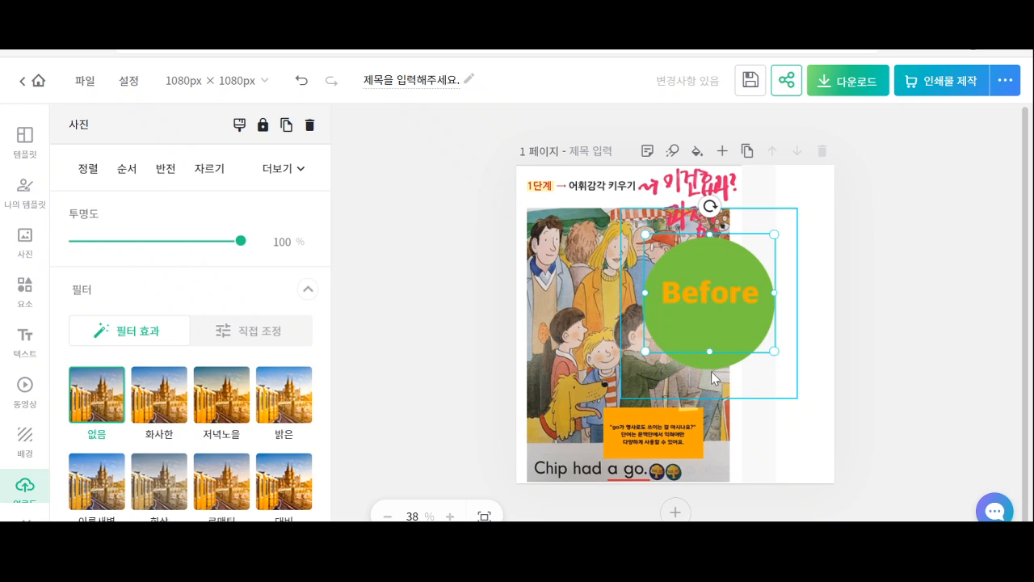
left_click(711, 368, "shift")
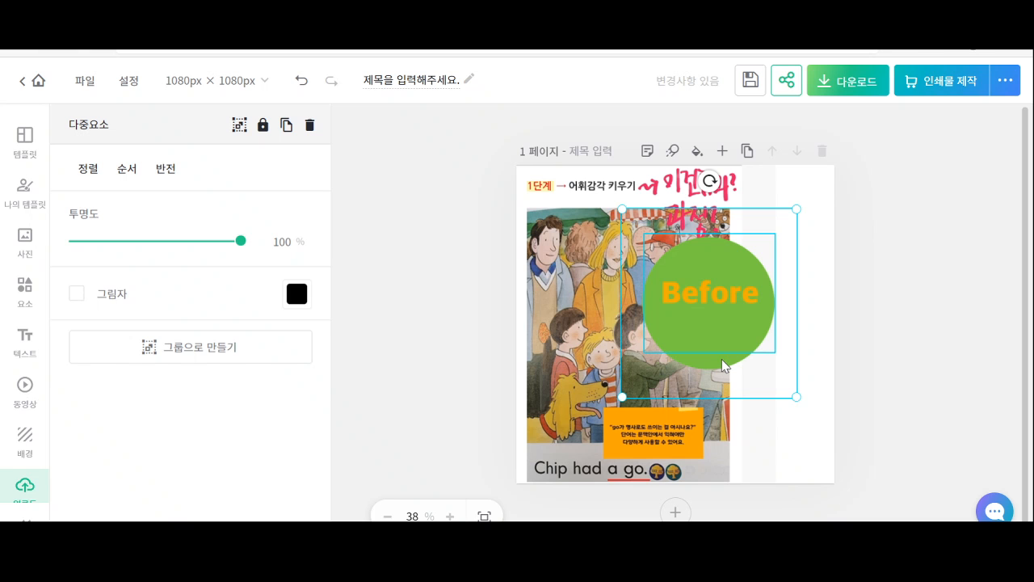
left_click_drag(723, 365, 746, 361)
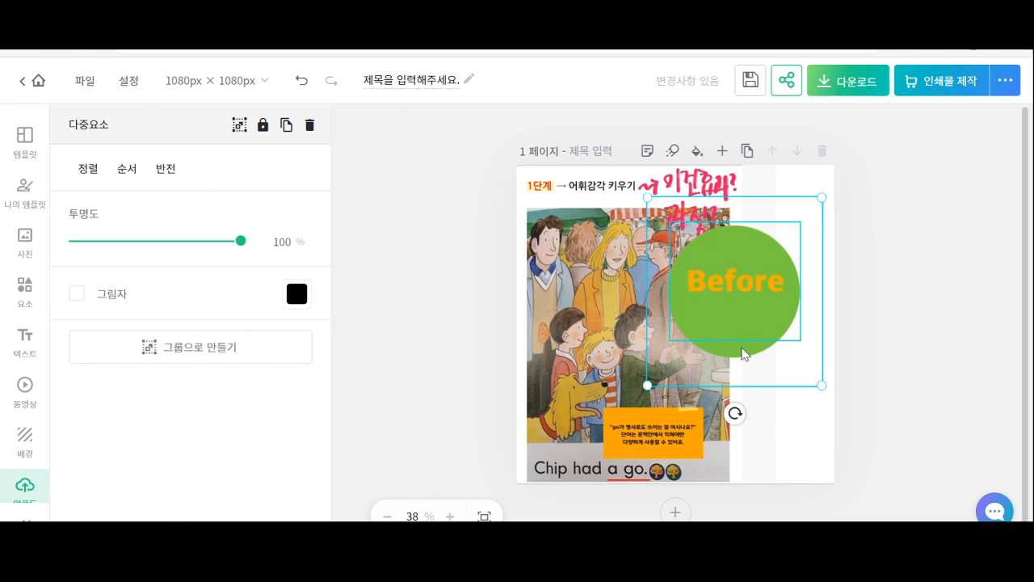
Adjust the Before image's frame so its text sits slightly above the green circle's centre
left_click(786, 426)
mouse_move(739, 325)
left_mouse_down()
mouse_move(743, 335)
mouse_move(739, 323)
left_mouse_up()
left_click(748, 341)
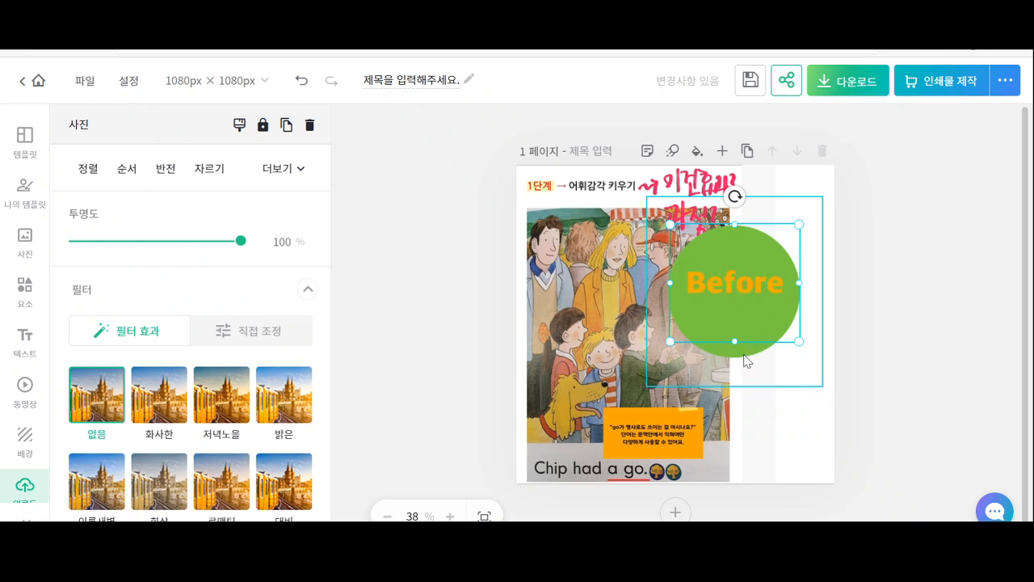
left_click_drag(745, 363, 739, 346)
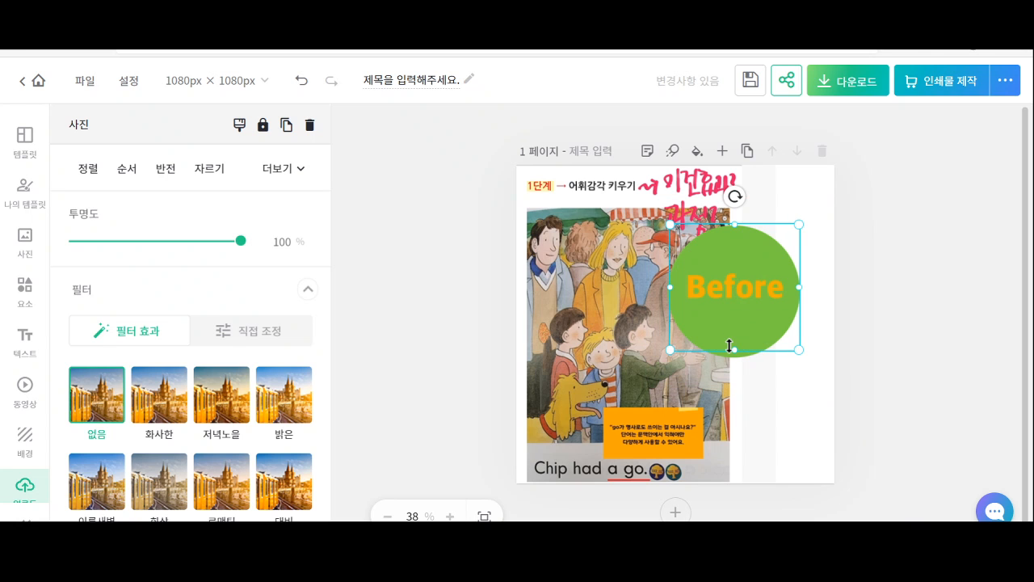
left_click_drag(729, 346, 735, 338)
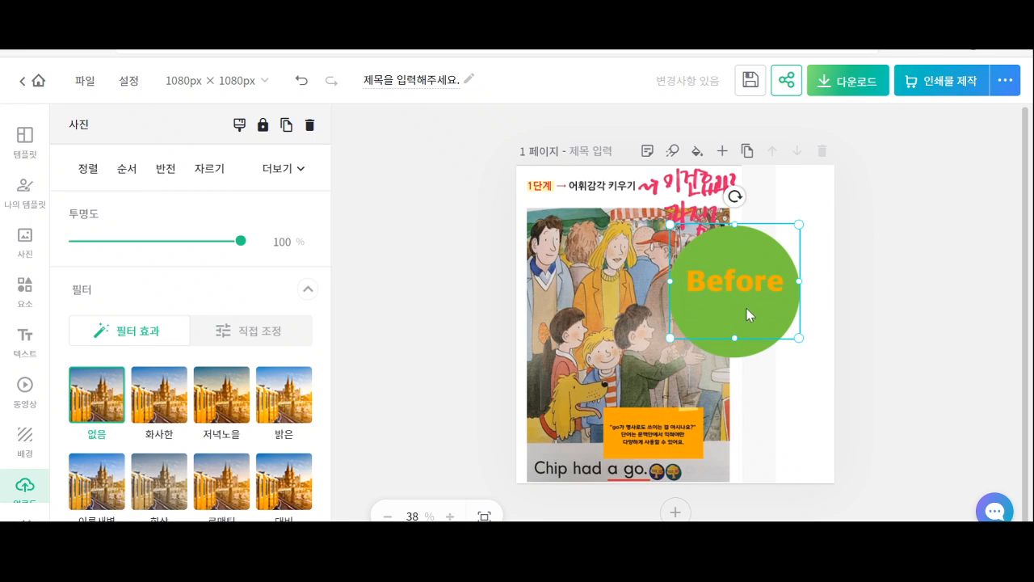
Group the Before image with the green circle
left_click(739, 353, "shift")
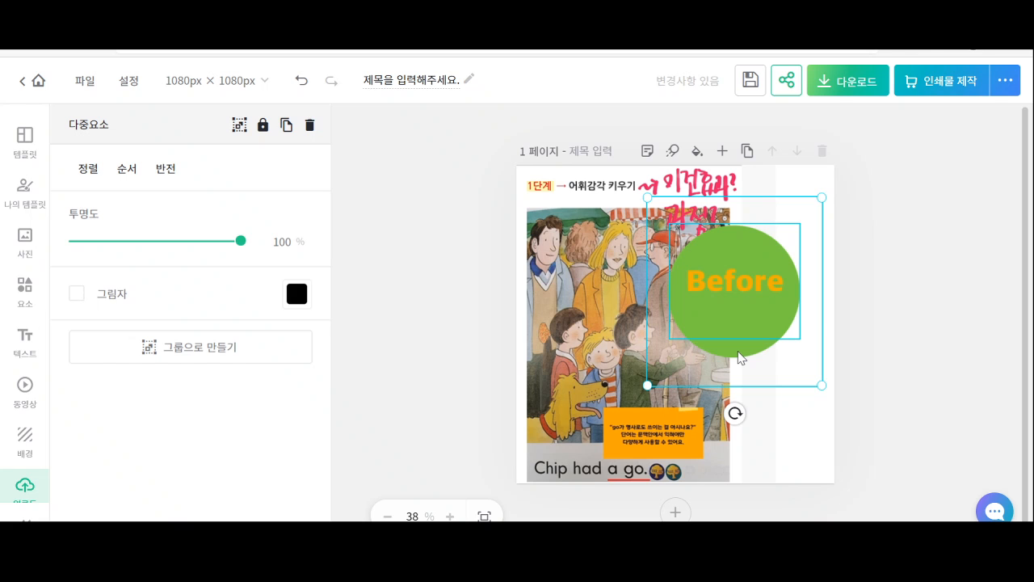
key("ctrl+g")
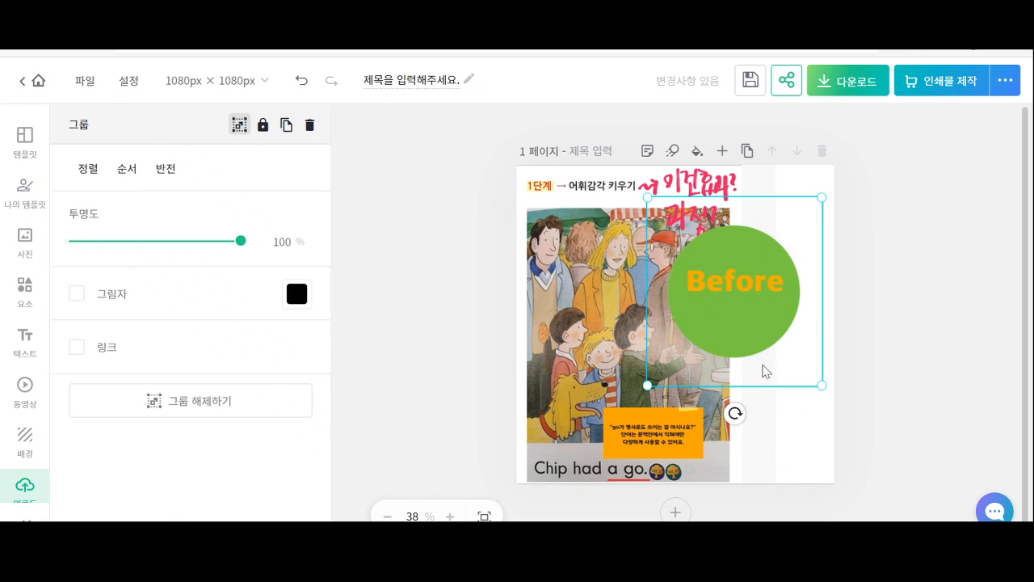
left_click(800, 423)
Enlarge the Before circle group slightly and move it up so the circle touches the page's upper edge
left_click_drag(721, 335, 700, 324)
left_click_drag(802, 361, 809, 367)
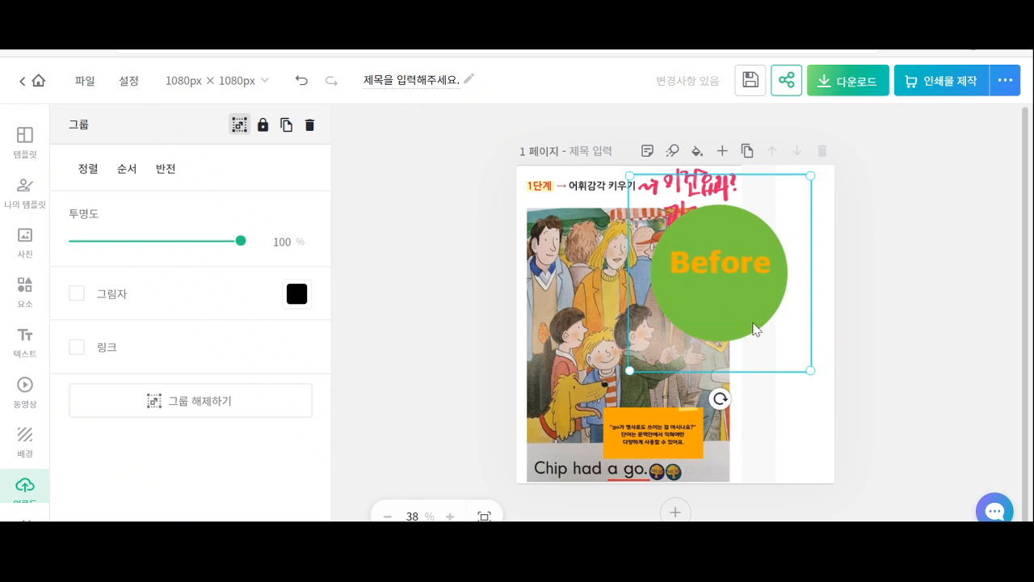
left_click_drag(714, 326, 724, 288)
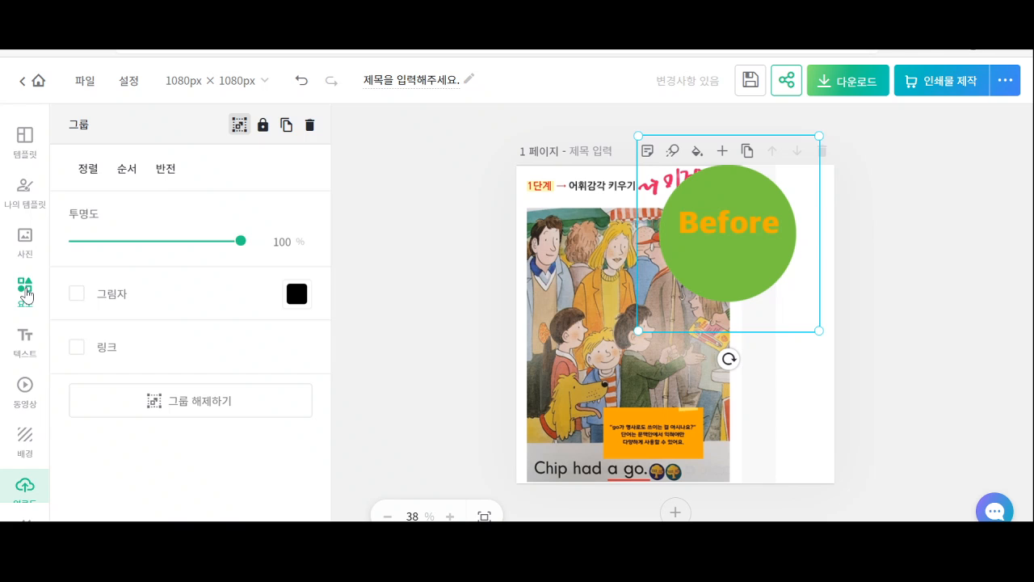
Add a grey rounded square shape from the 도형 elements and move it onto the lower part of the picture
left_click(25, 294)
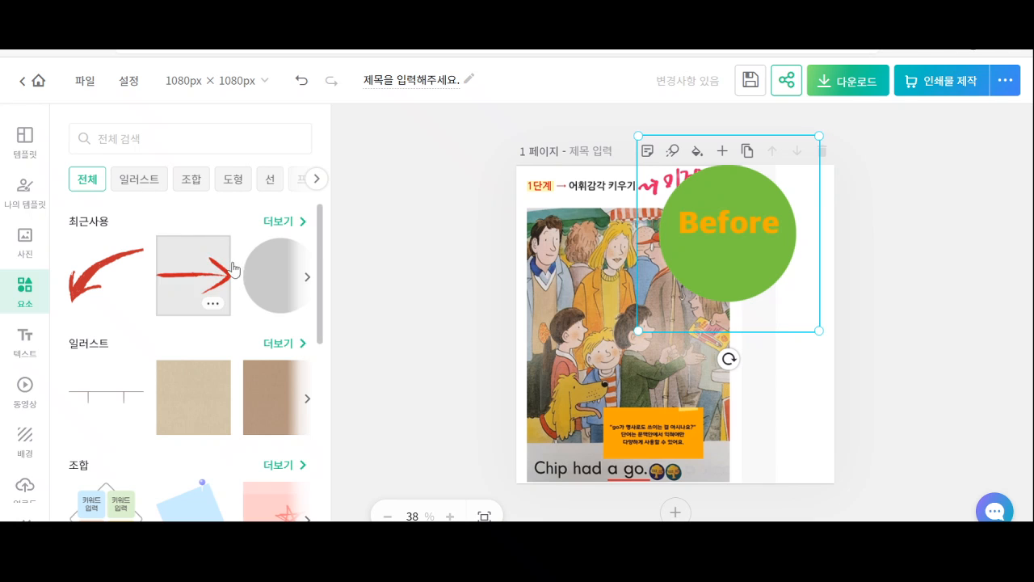
left_click(230, 181)
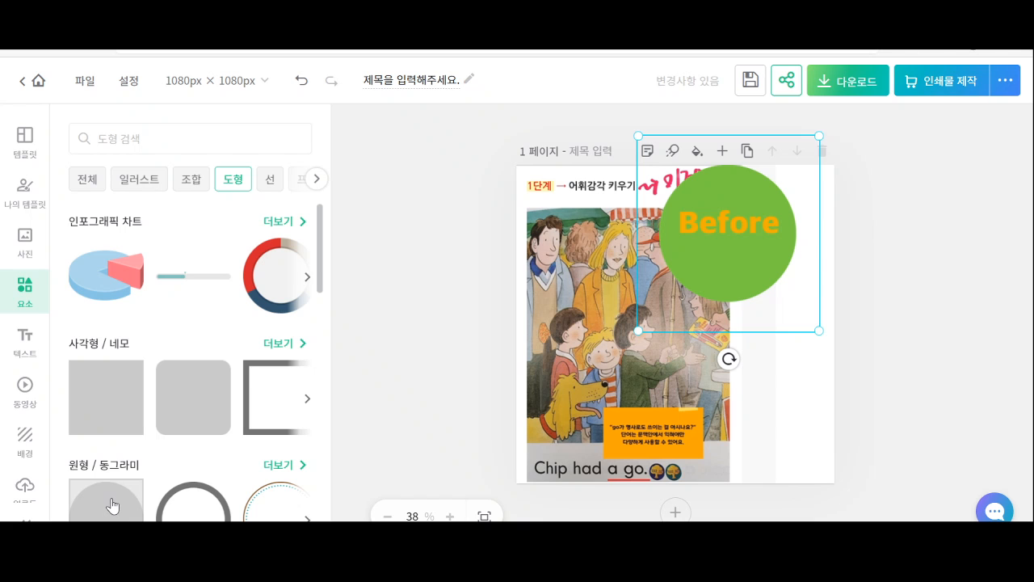
left_click(186, 404)
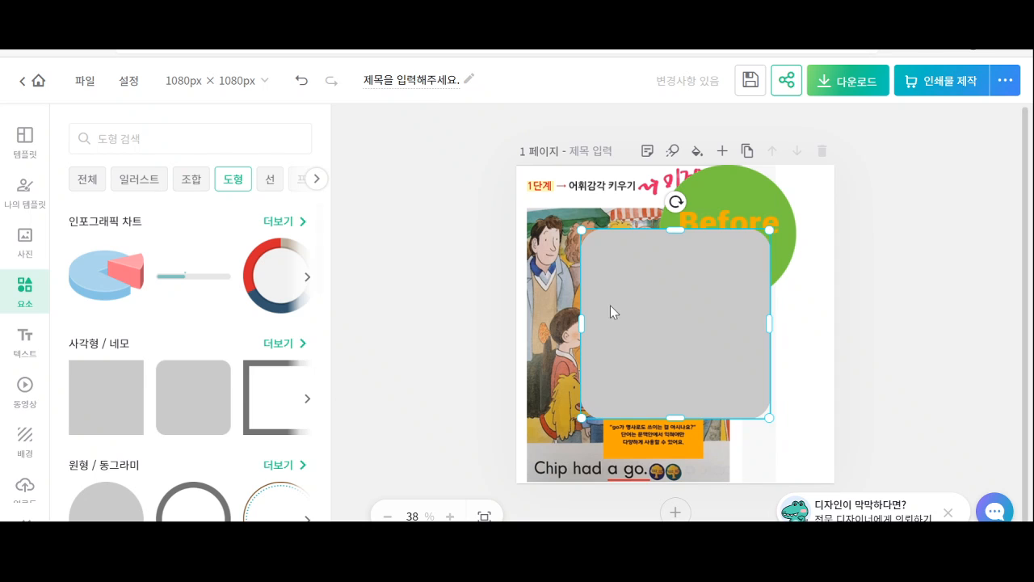
left_click_drag(610, 305, 621, 326)
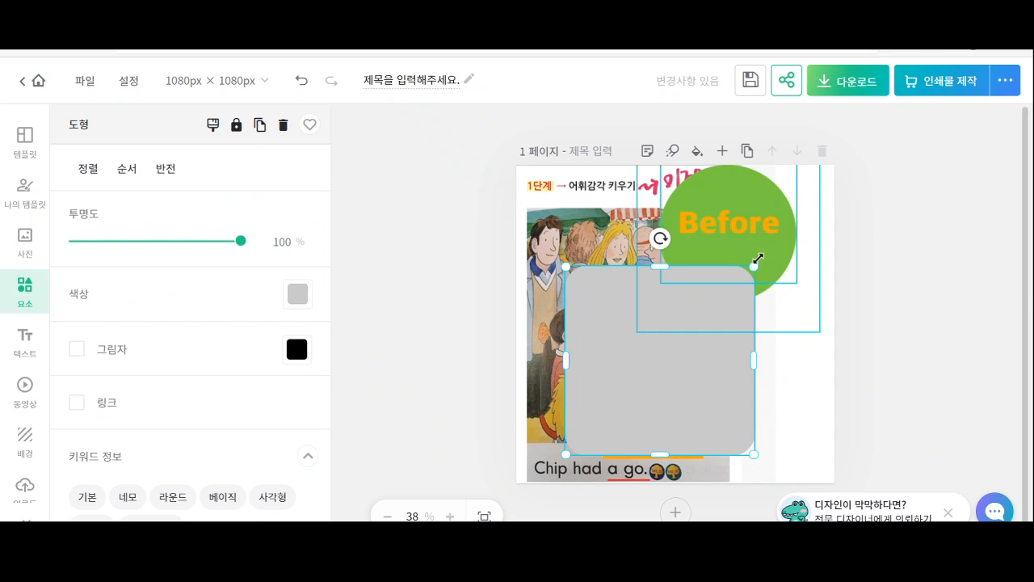
Reshape the grey rounded shape into a wide, low bar and place it across the lower part of the picture
left_click_drag(749, 269, 727, 353)
left_click_drag(687, 452, 698, 467)
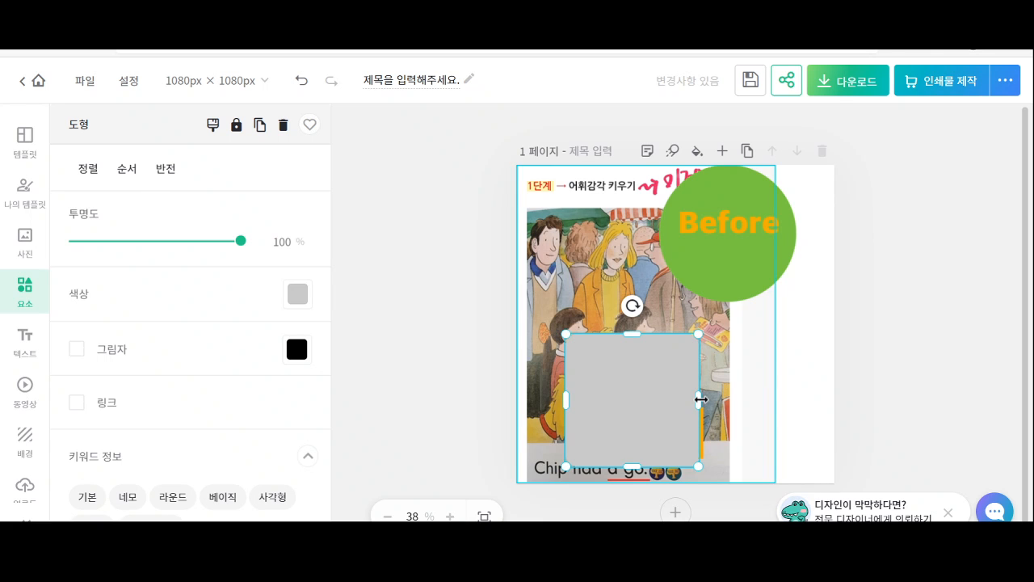
left_click_drag(699, 396, 735, 377)
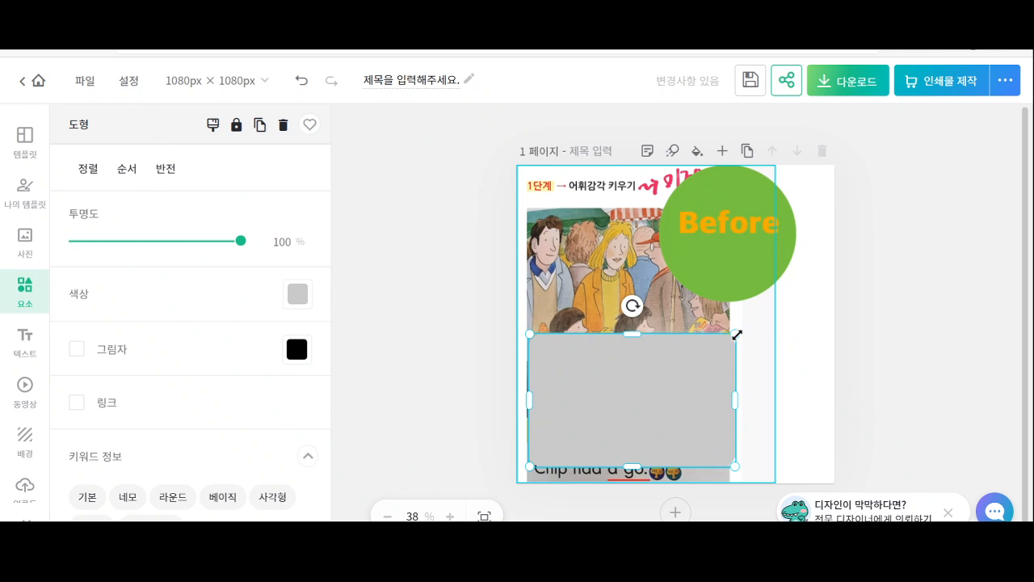
mouse_move(737, 333)
left_mouse_down()
mouse_move(738, 350)
mouse_move(730, 339)
left_mouse_up()
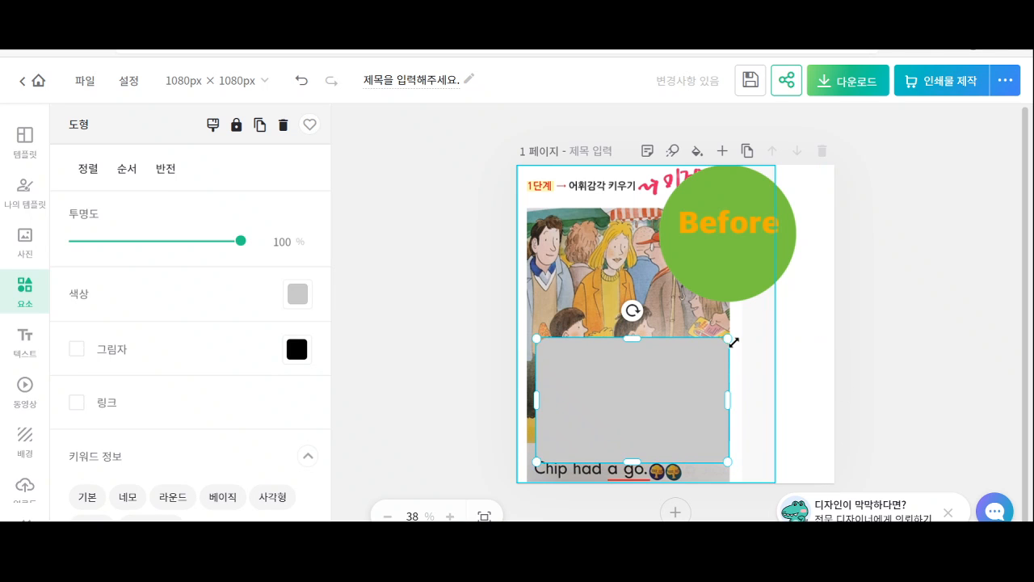
left_click_drag(624, 343, 628, 374)
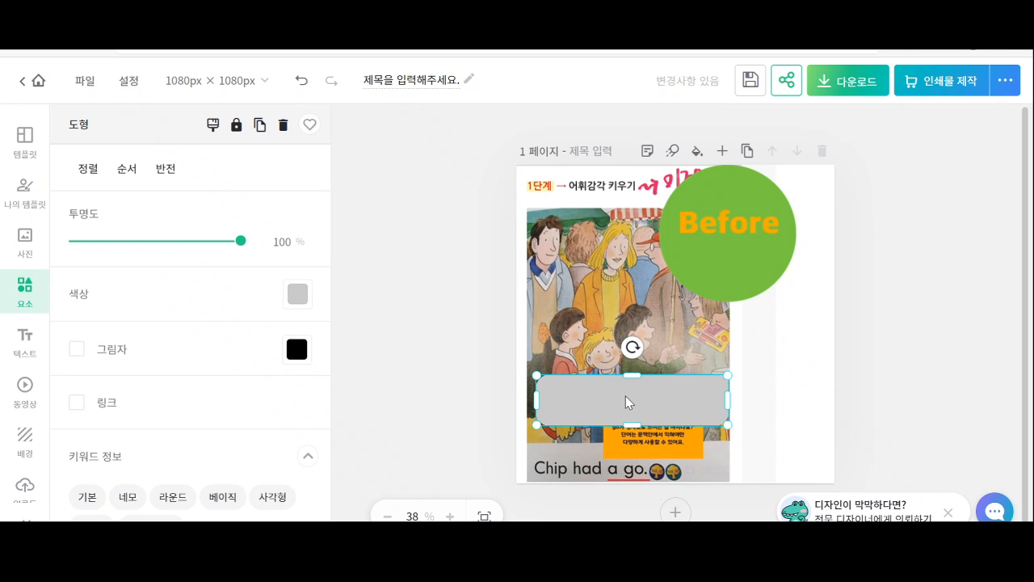
left_click_drag(628, 376, 627, 446)
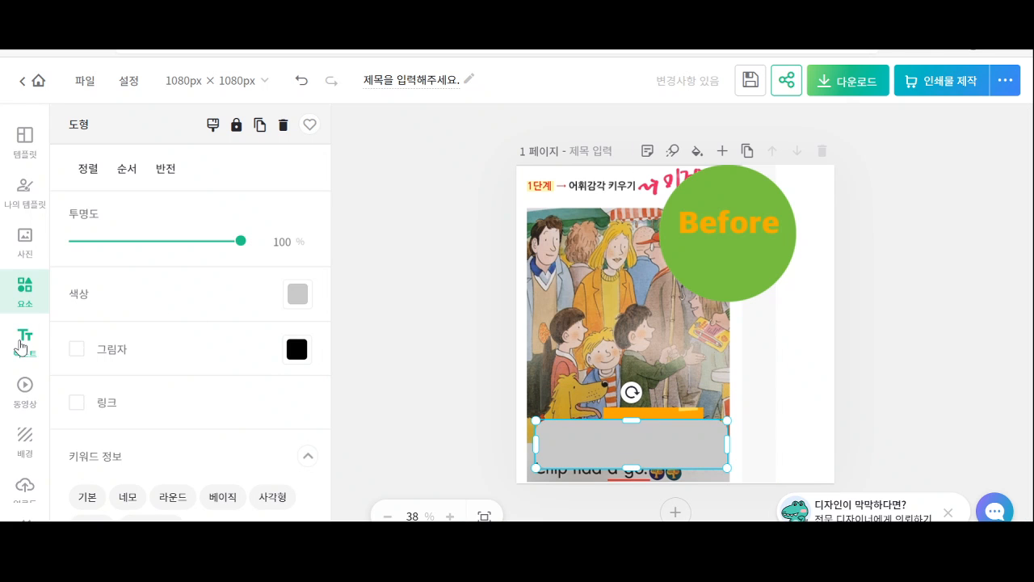
Add a 제목 텍스트 title text box to the page and replace its placeholder with 어휘암기
left_click(29, 344)
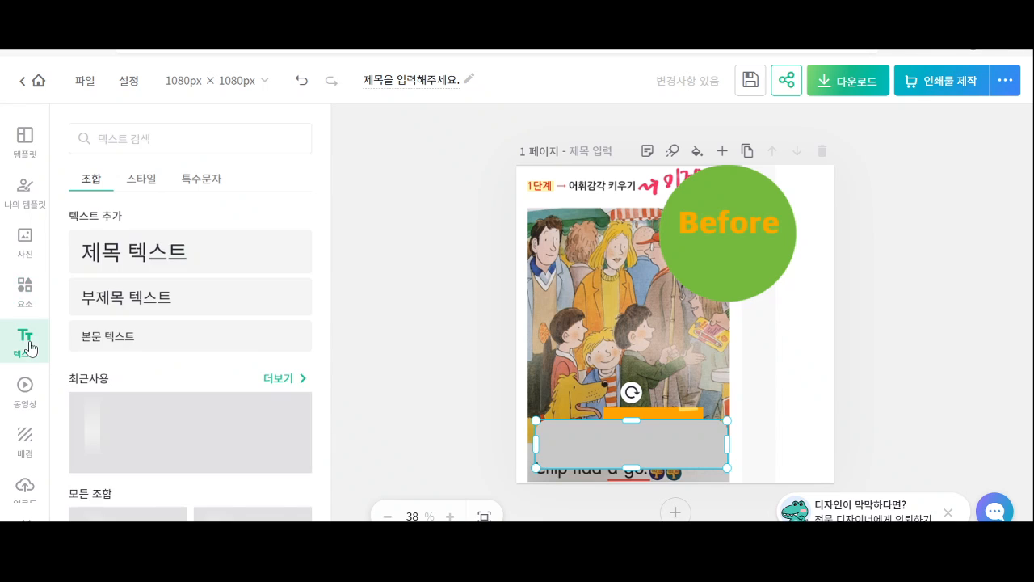
scroll(168, 454, "down", 1)
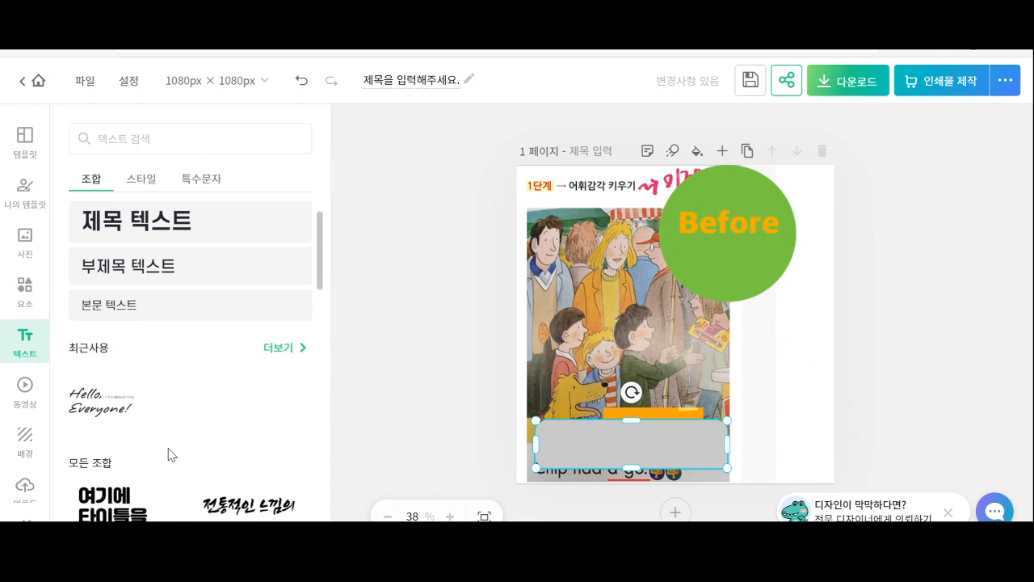
scroll(64, 348, "up", 1)
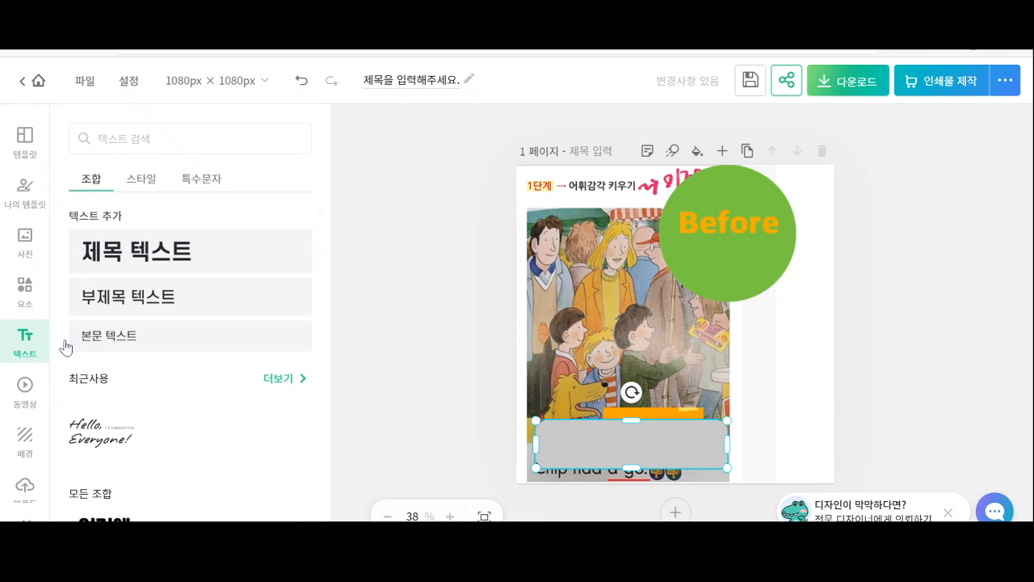
left_click(127, 263)
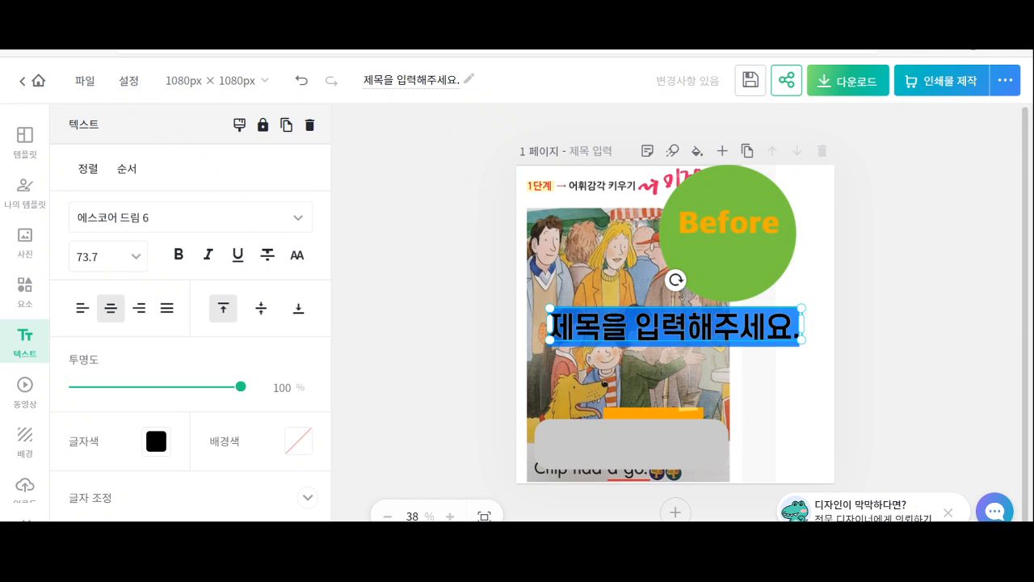
left_click(592, 331)
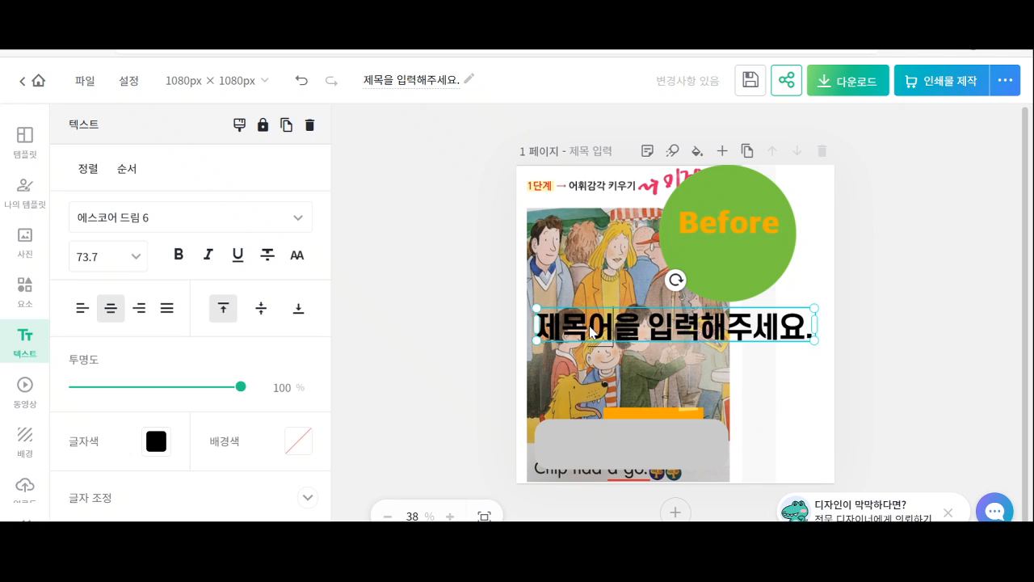
key("BackSpace")
key("BackSpace")
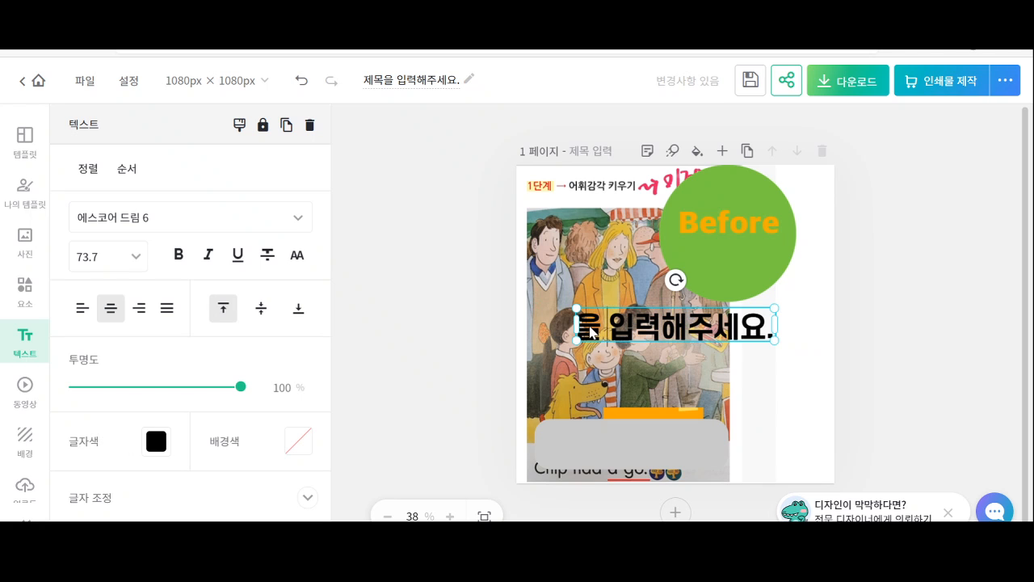
key("ctrl+a")
key("BackSpace")
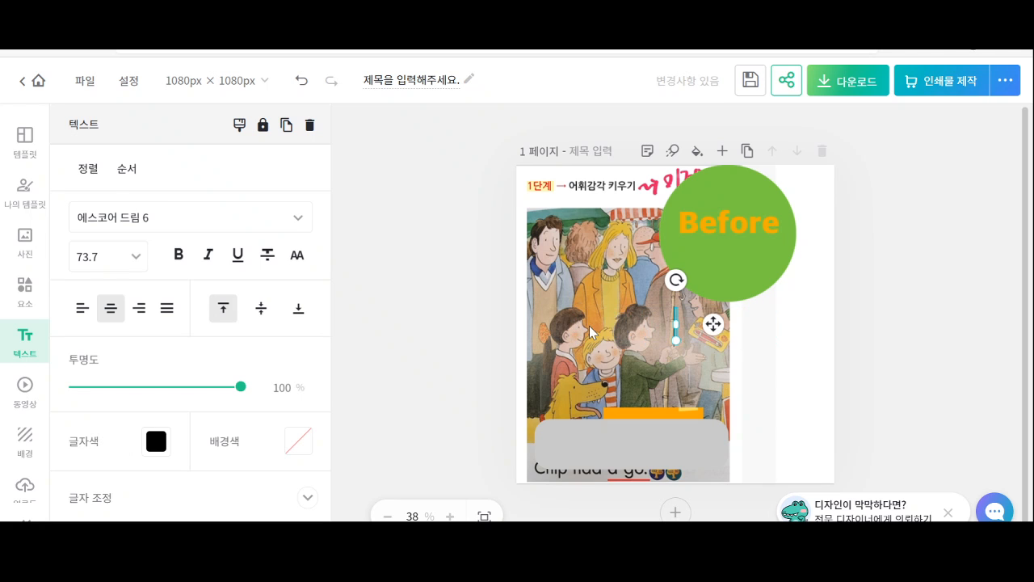
type("어휘암기")
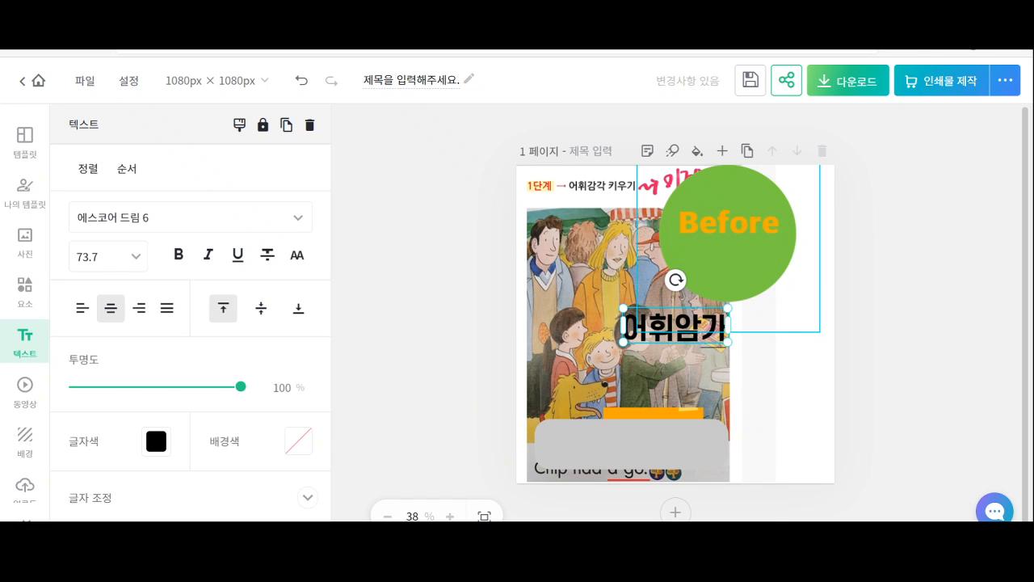
Move the Before circle group away from the title text to the page's upper-right corner
key("shift+Right")
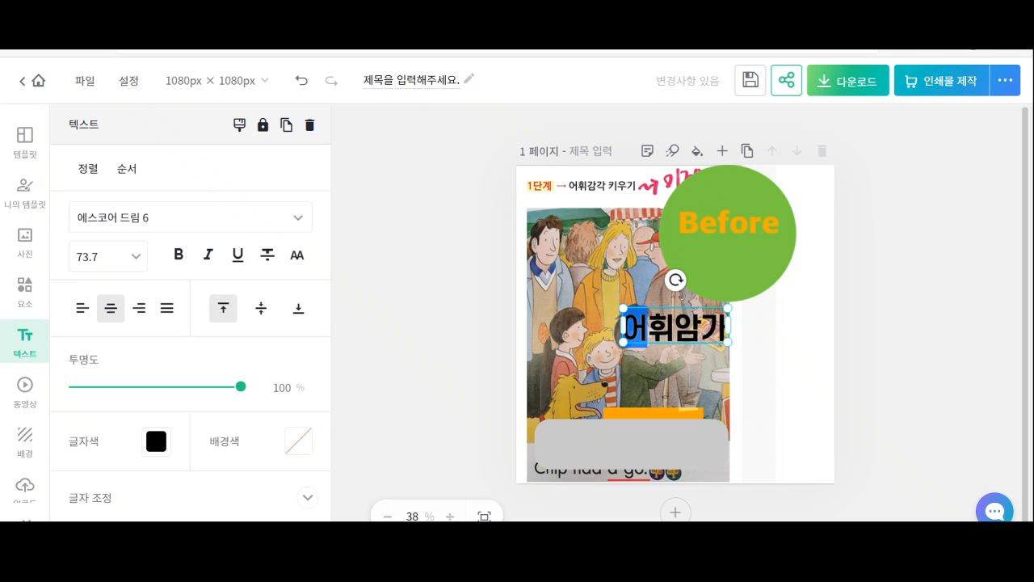
left_click_drag(672, 302, 653, 333)
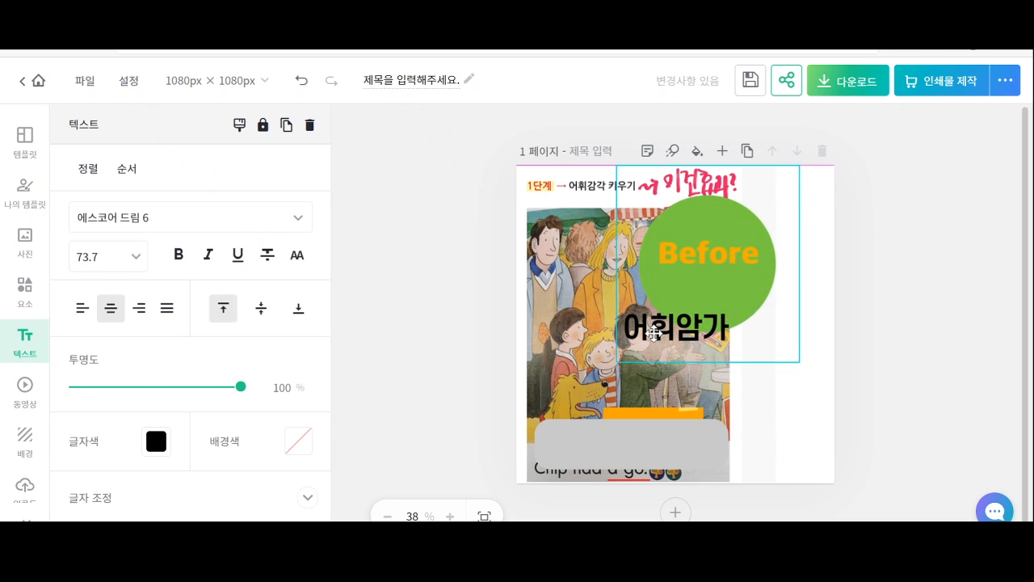
key("ctrl+z")
left_click(669, 319)
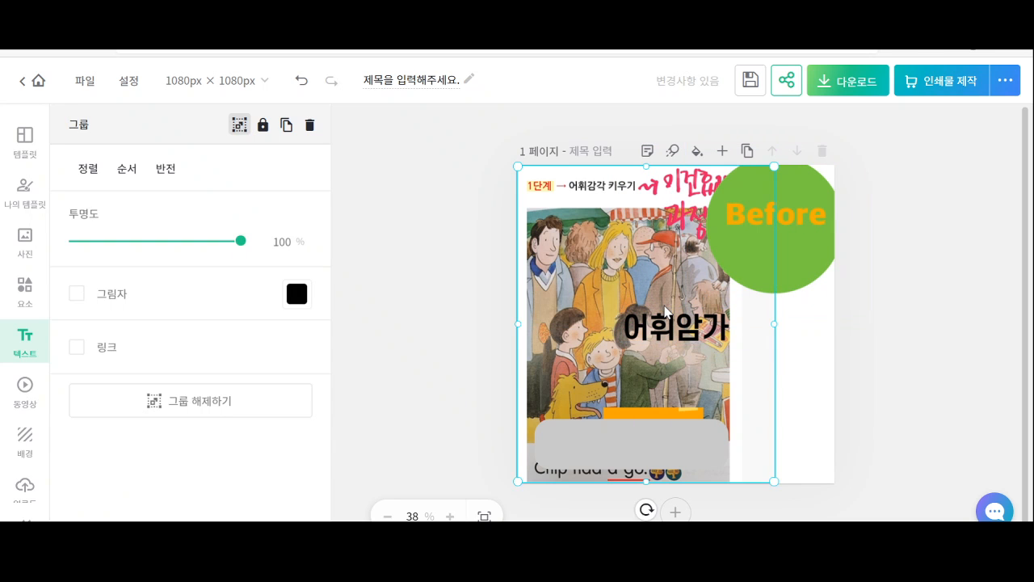
Move the title text onto the grey rounded bar and correct its wording to 어휘암기
left_click(669, 319)
left_click_drag(665, 311, 619, 426)
double_click(677, 443)
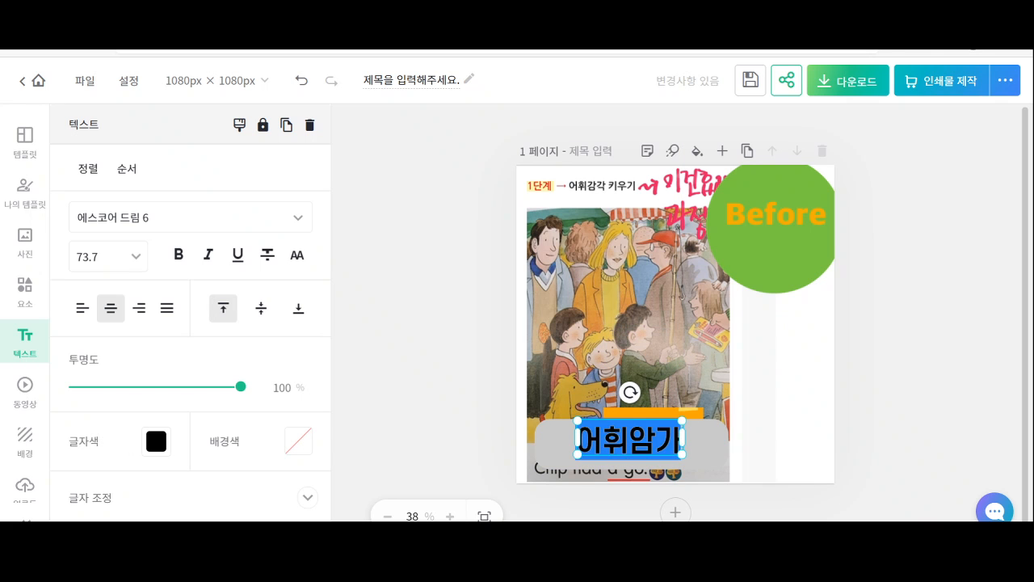
left_click(679, 447)
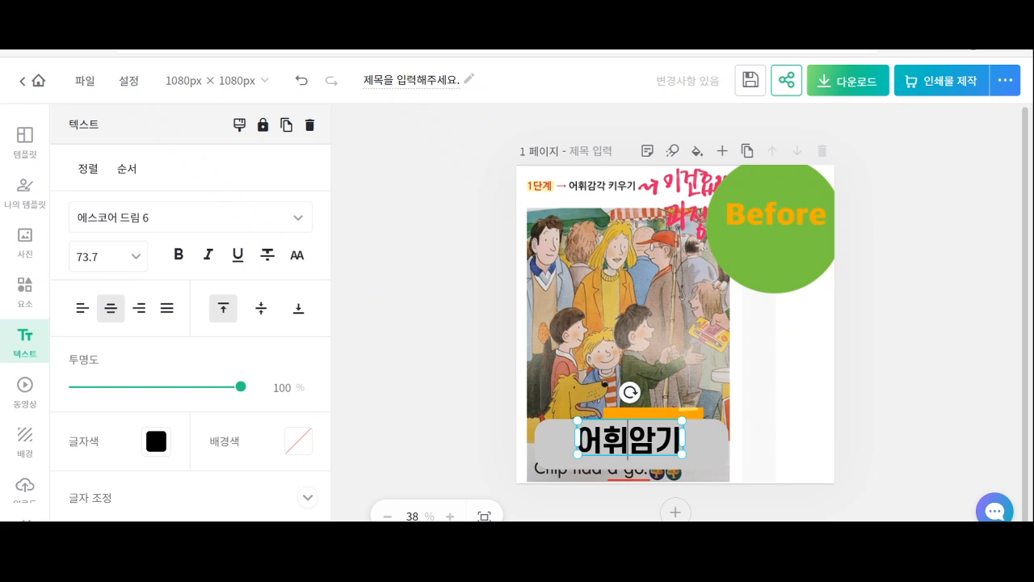
Shift the grey rounded bar slightly up so it is vertically centred behind the 어휘암기 title
left_click(703, 440)
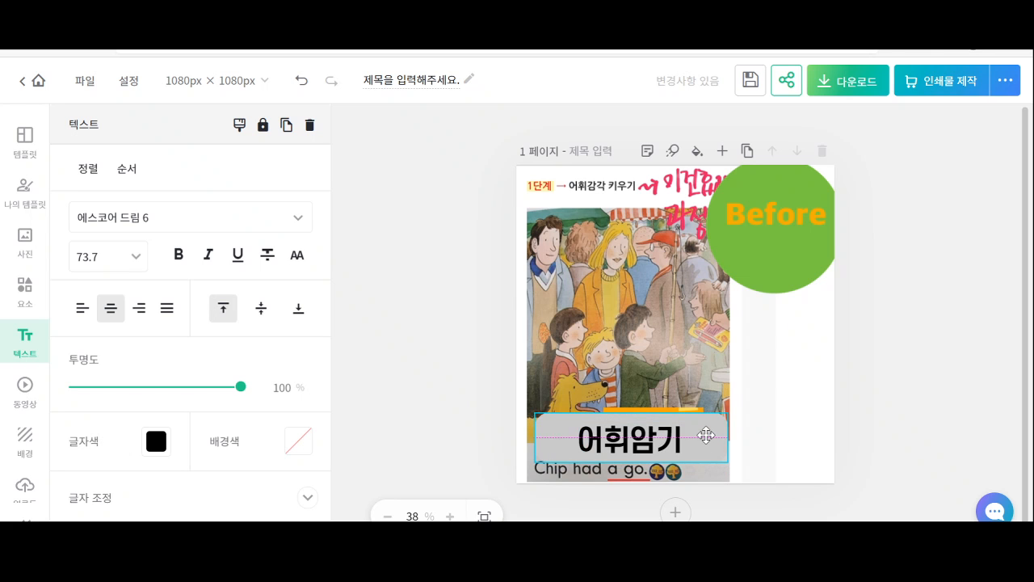
left_click_drag(704, 439, 703, 436)
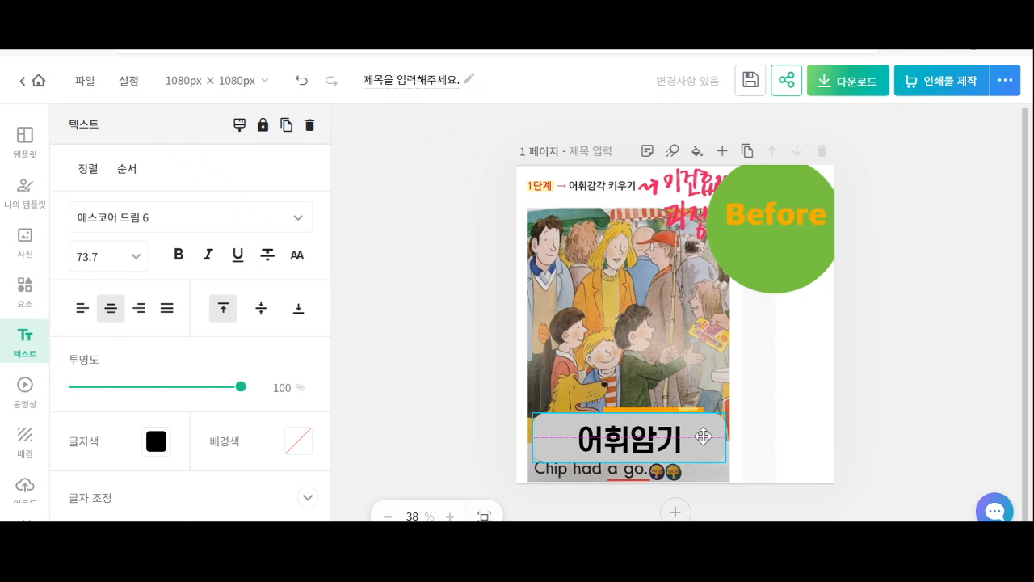
left_click(703, 437)
Group the 어휘암기 title with its grey bar and move the group over the picture's lower right edge, above the orange note
left_click(630, 439)
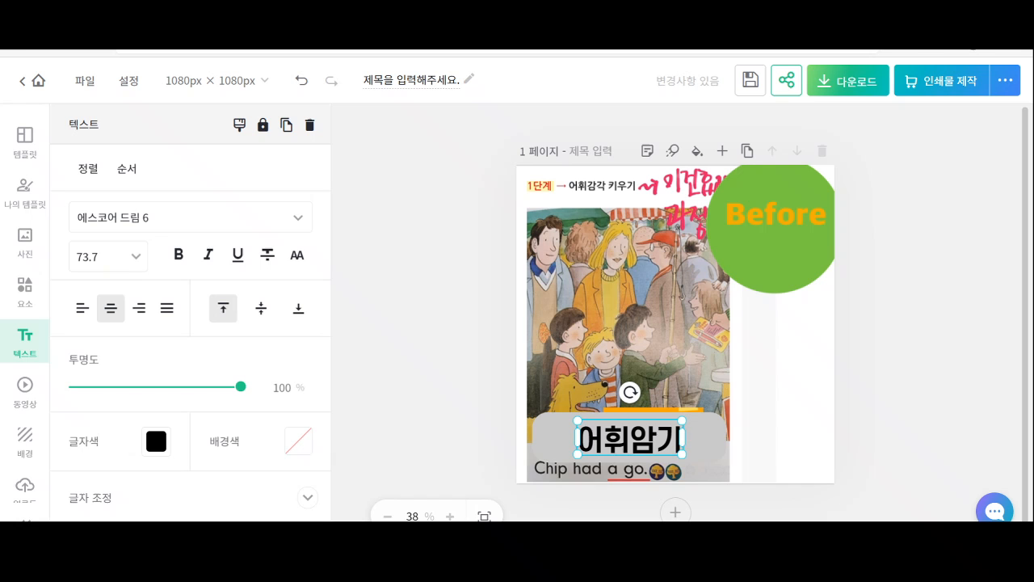
left_click(710, 440, "shift")
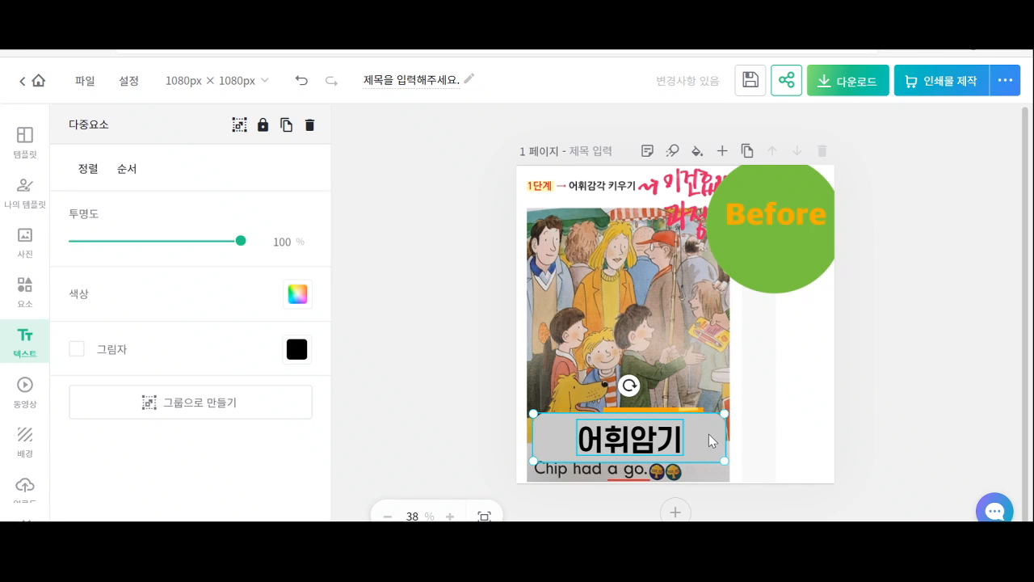
key("ctrl+g")
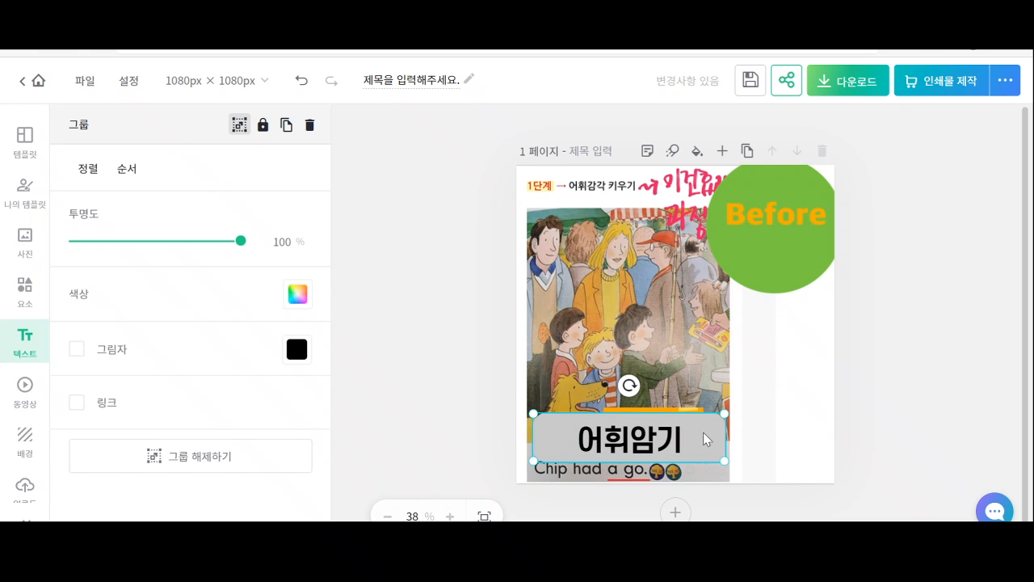
left_click(753, 437)
left_click_drag(689, 436, 786, 376)
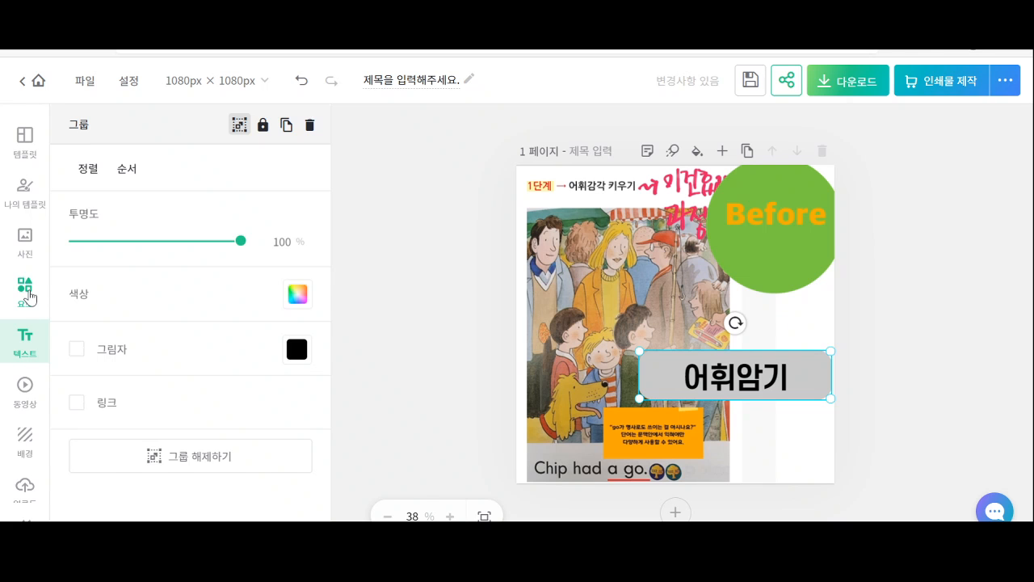
Add the red hand-drawn looped arrow from the 화살표 collection of the 선 elements to the page
left_click(28, 297)
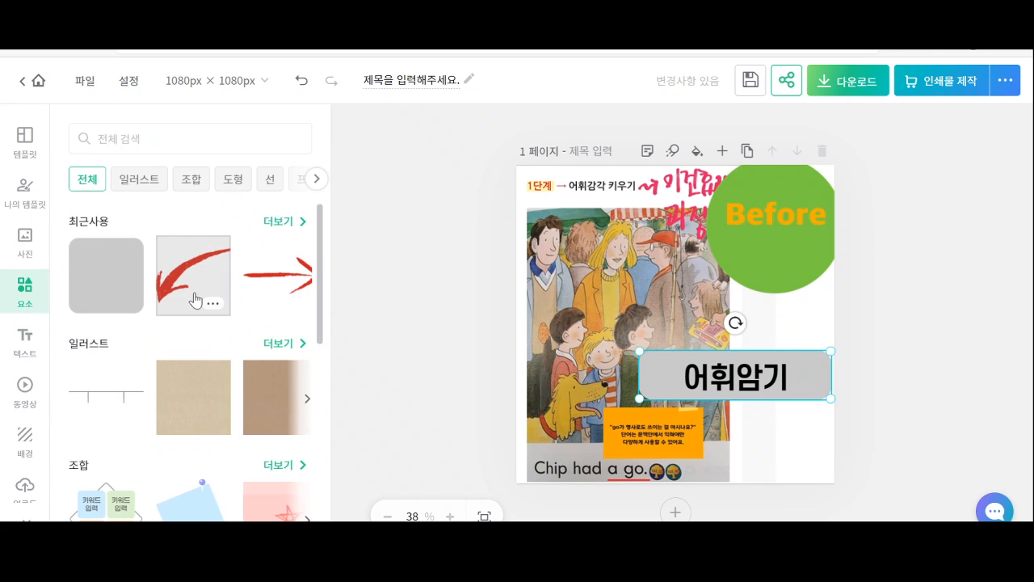
left_click(272, 183)
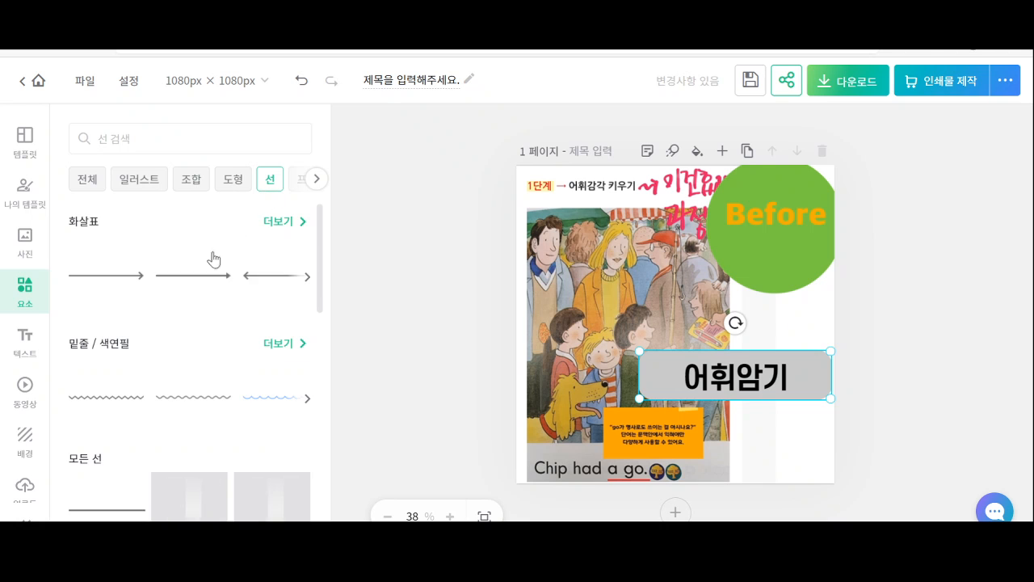
left_click(278, 223)
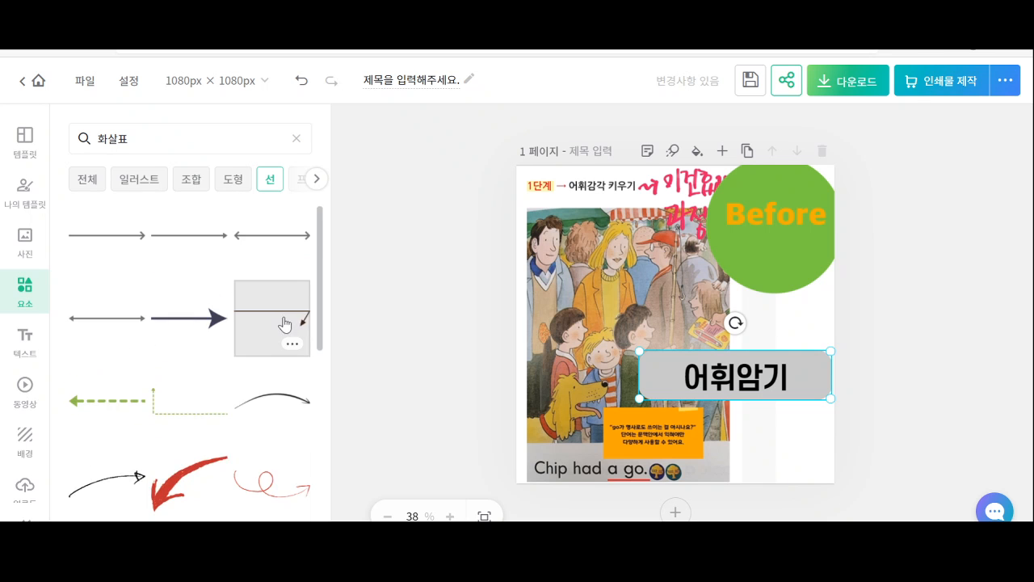
scroll(234, 286, "up", 1)
scroll(231, 307, "down", 4)
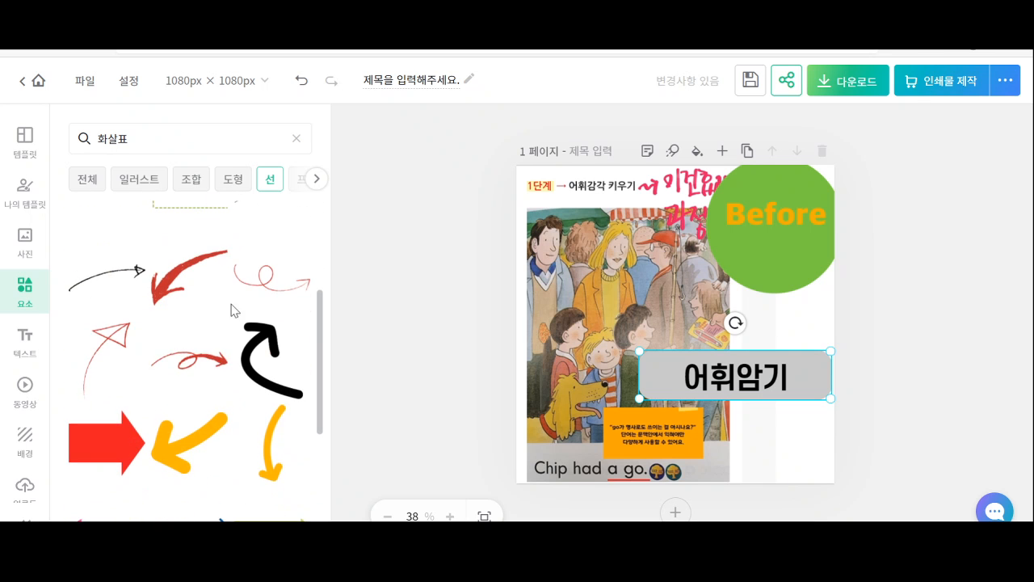
left_click(194, 360)
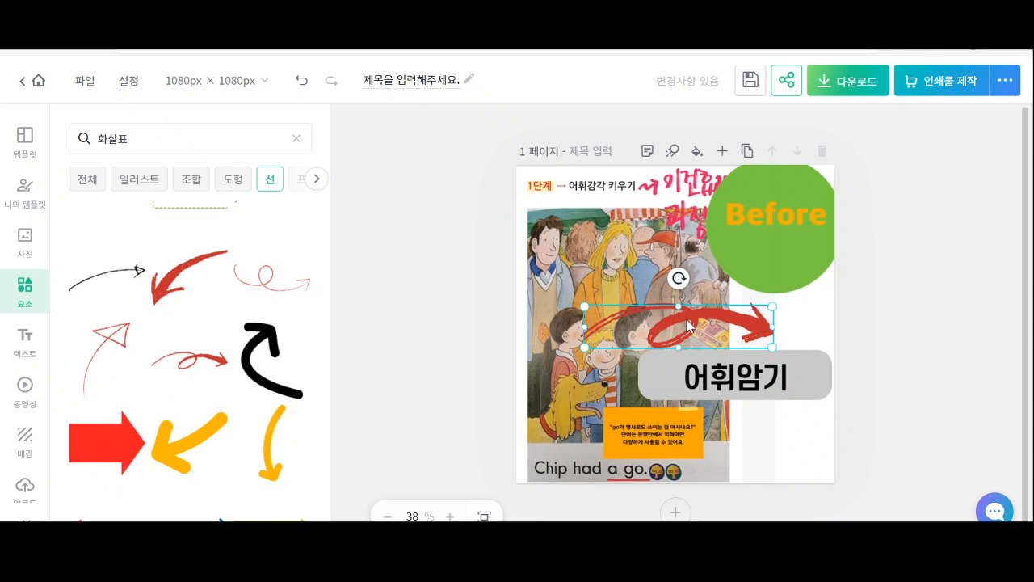
Shrink the red looped arrow, place it over the orange note and rotate it to point up toward the title bar
left_click_drag(688, 326, 626, 314)
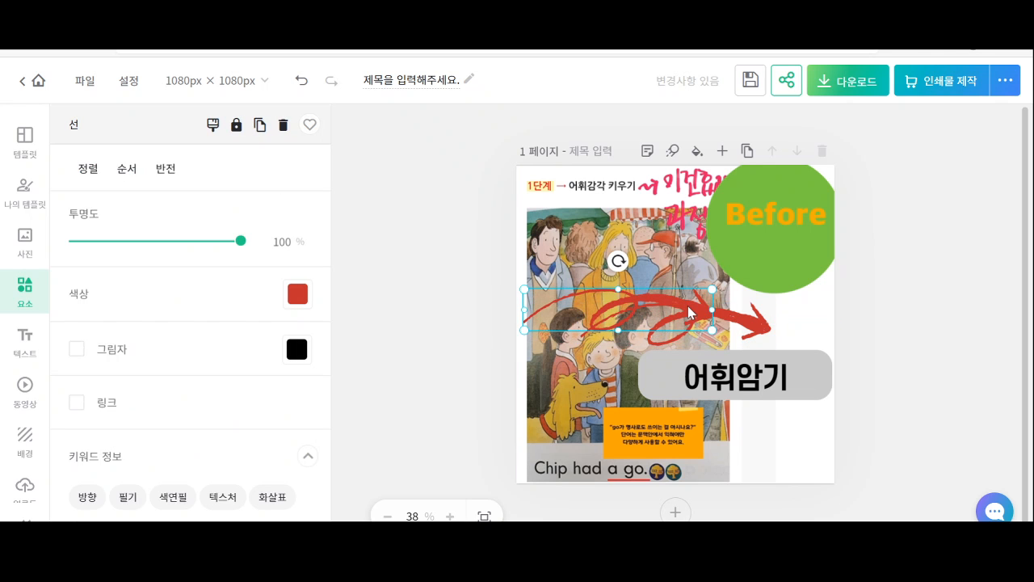
left_click_drag(691, 313, 718, 327)
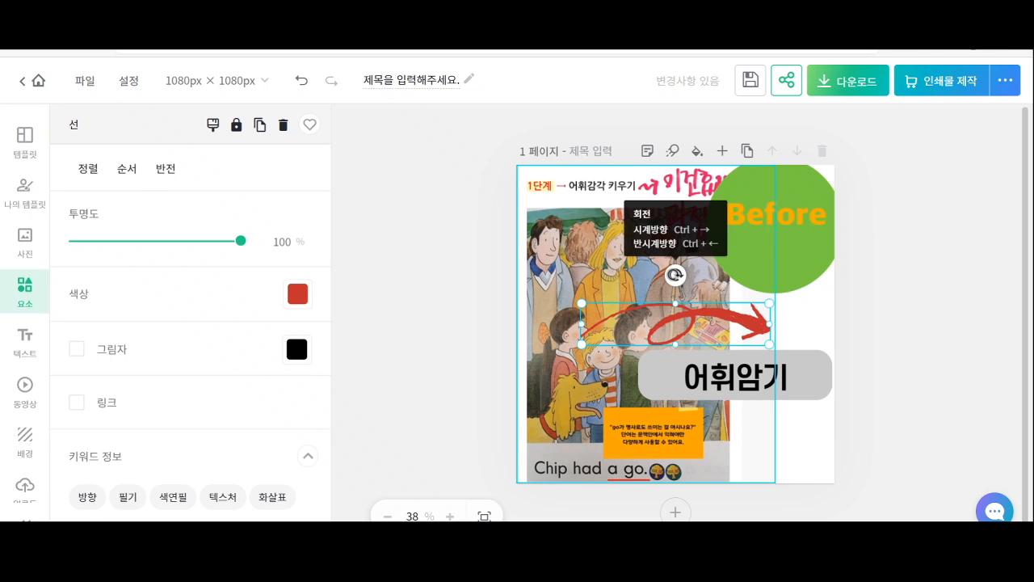
left_click_drag(674, 274, 703, 362)
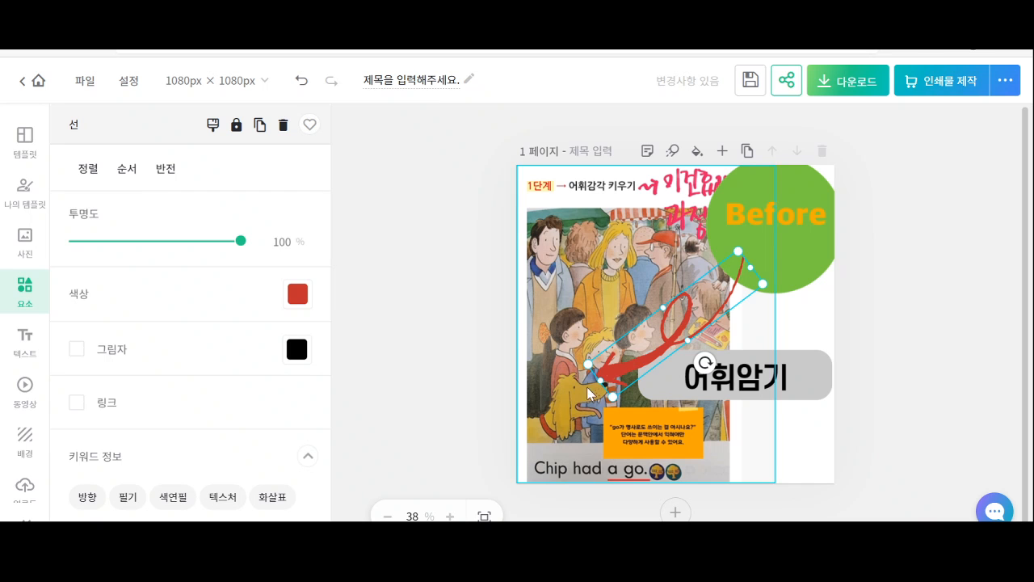
left_click_drag(580, 364, 626, 325)
left_click_drag(701, 295, 695, 417)
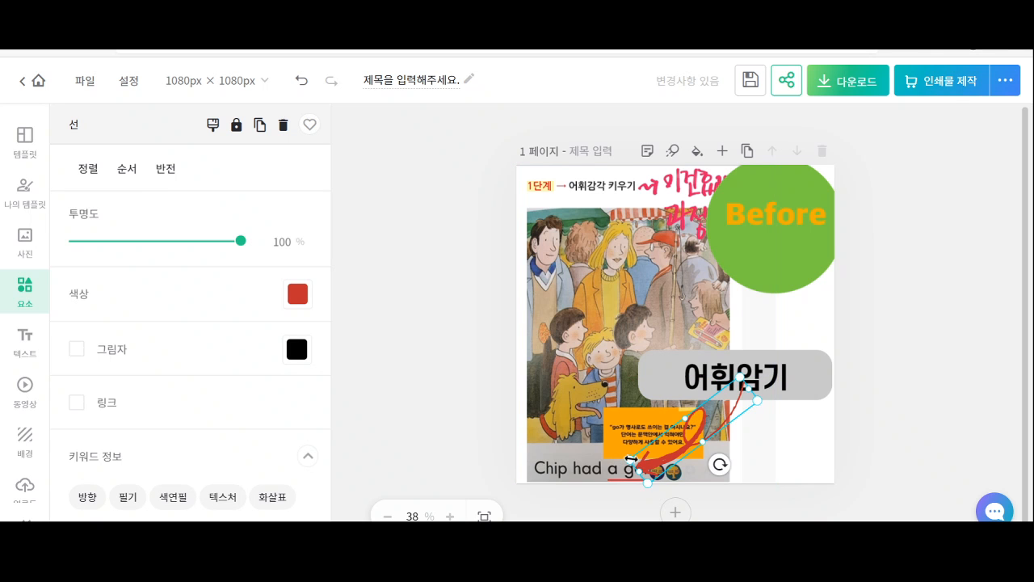
left_click_drag(719, 463, 671, 377)
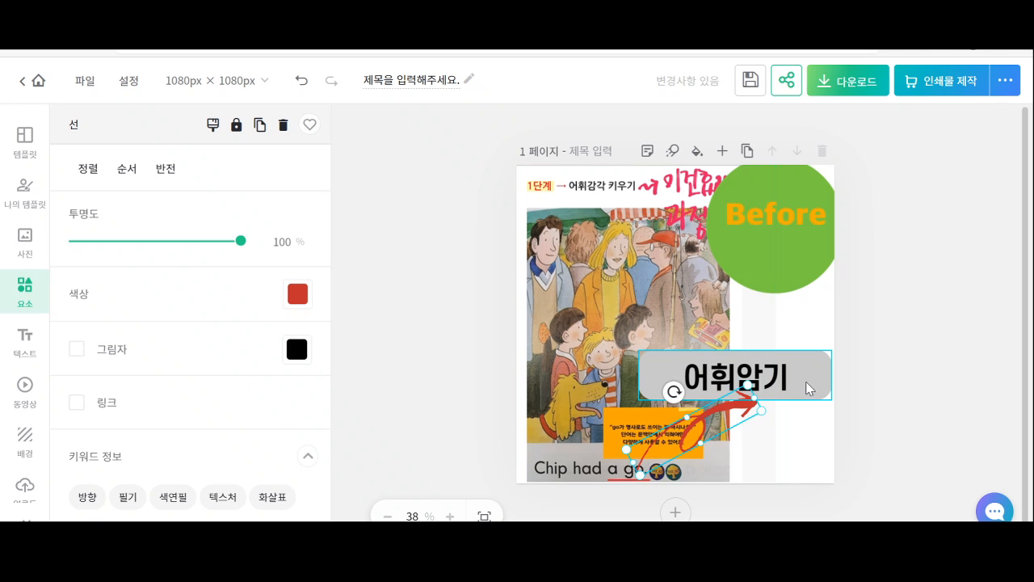
Raise the title bar group slightly and fine-tune the arrow's angle and position so it runs from the word "go" up to the bar
left_click_drag(808, 388, 807, 357)
left_click(722, 411)
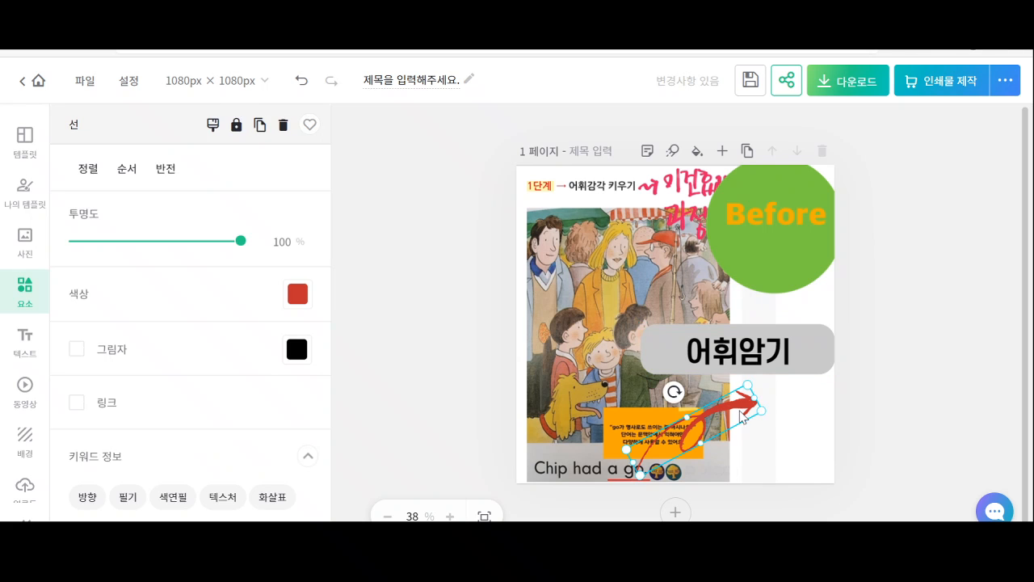
left_click_drag(673, 392, 666, 394)
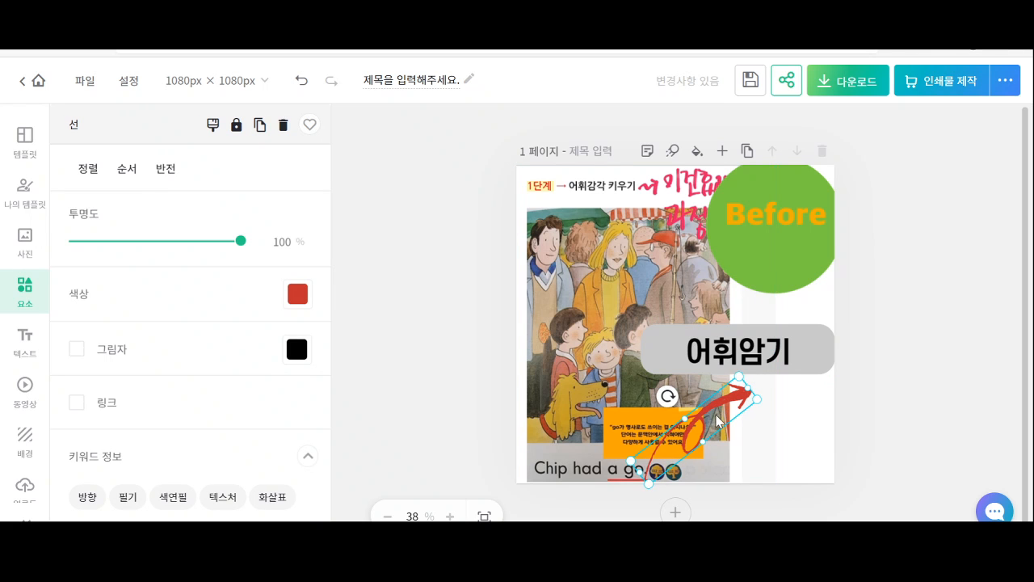
left_click_drag(711, 424, 691, 404)
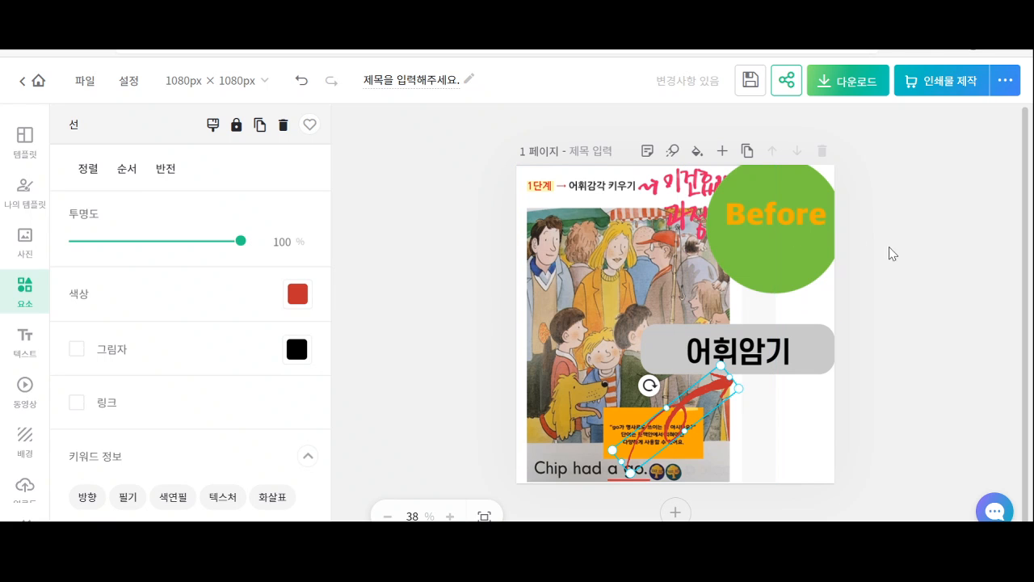
Move the Before circle group down and inward so the whole circle lies within the page above the title bar
left_click(778, 263)
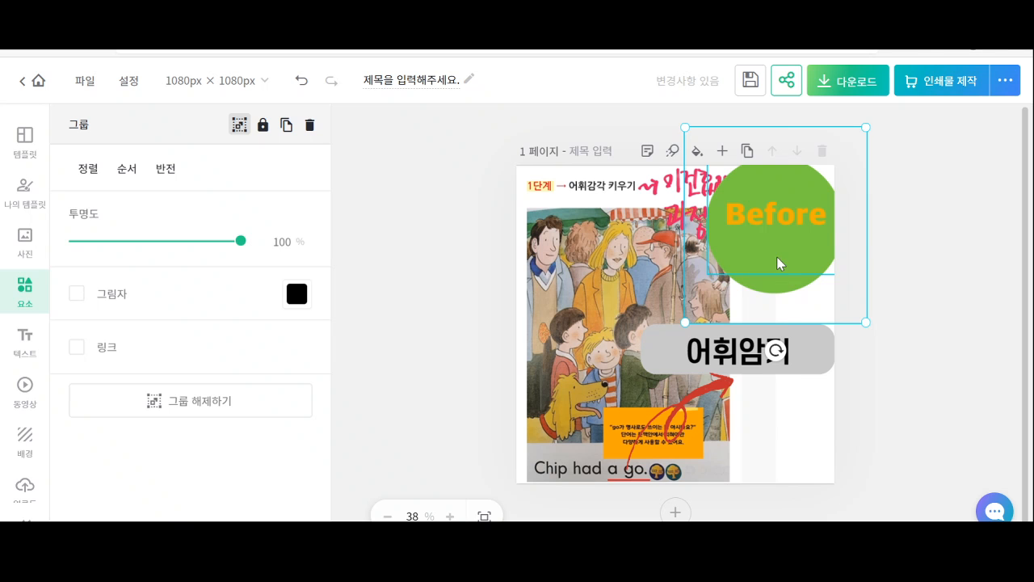
left_click_drag(778, 263, 754, 276)
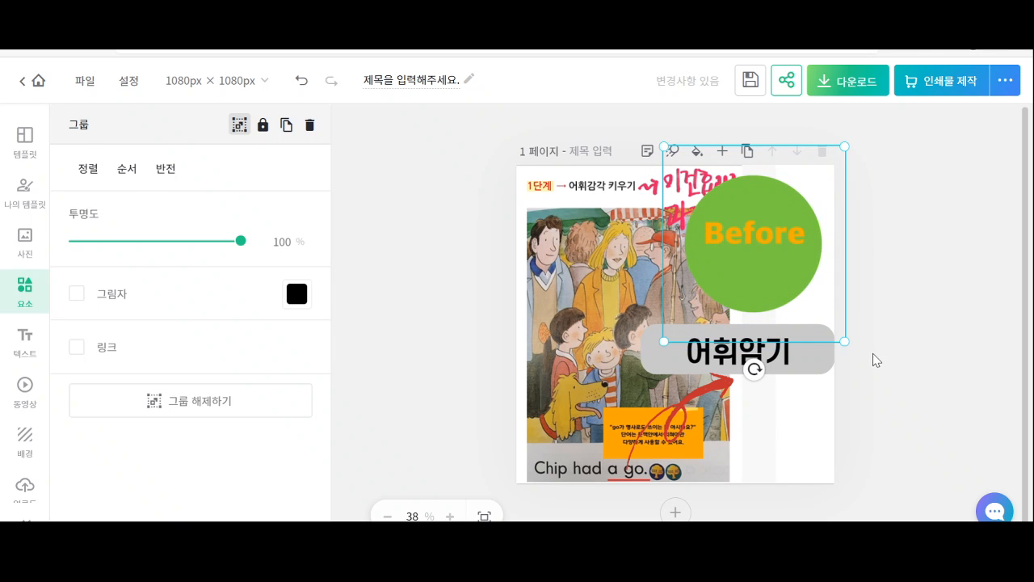
left_click(884, 388)
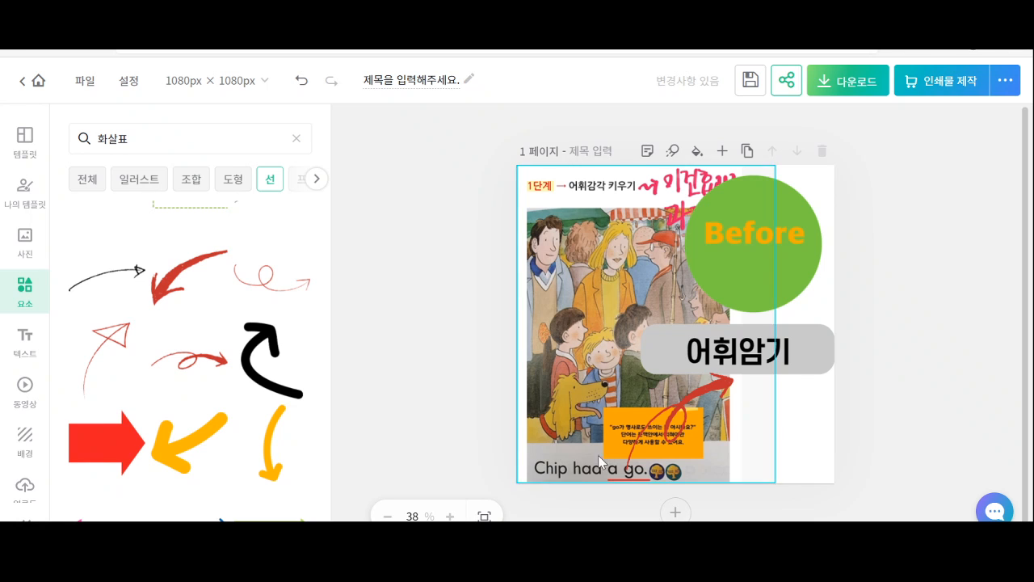
Examine the overall layout of the page at 50% and 25% zoom, using the hand tool to reach its lower part
left_click(449, 517)
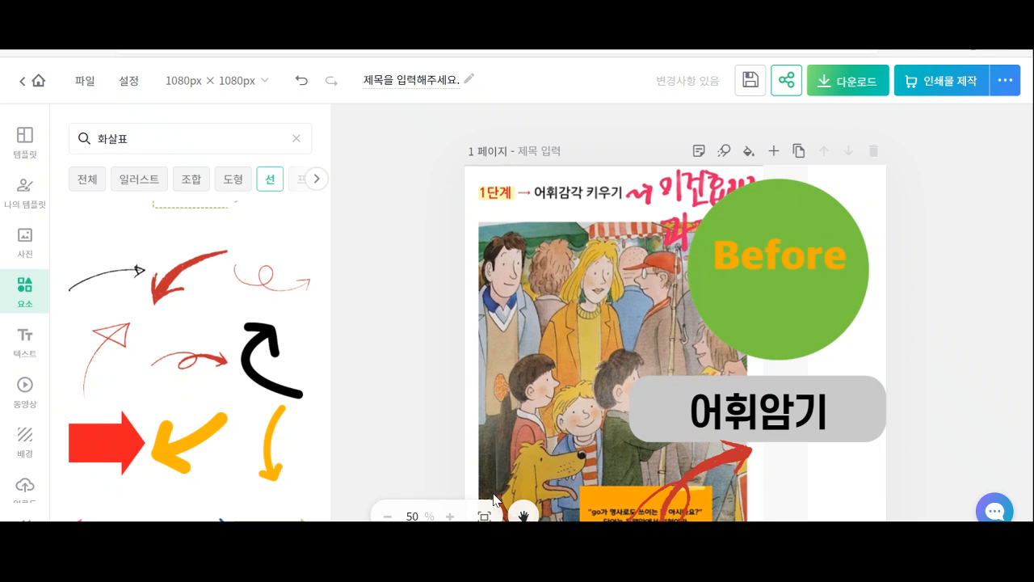
left_click(524, 517)
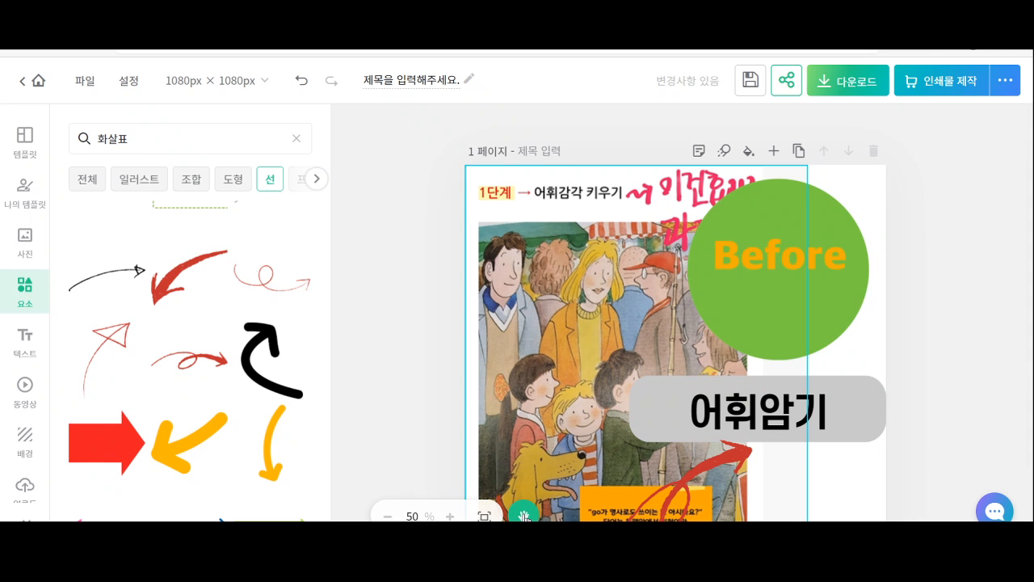
left_click_drag(543, 418, 536, 347)
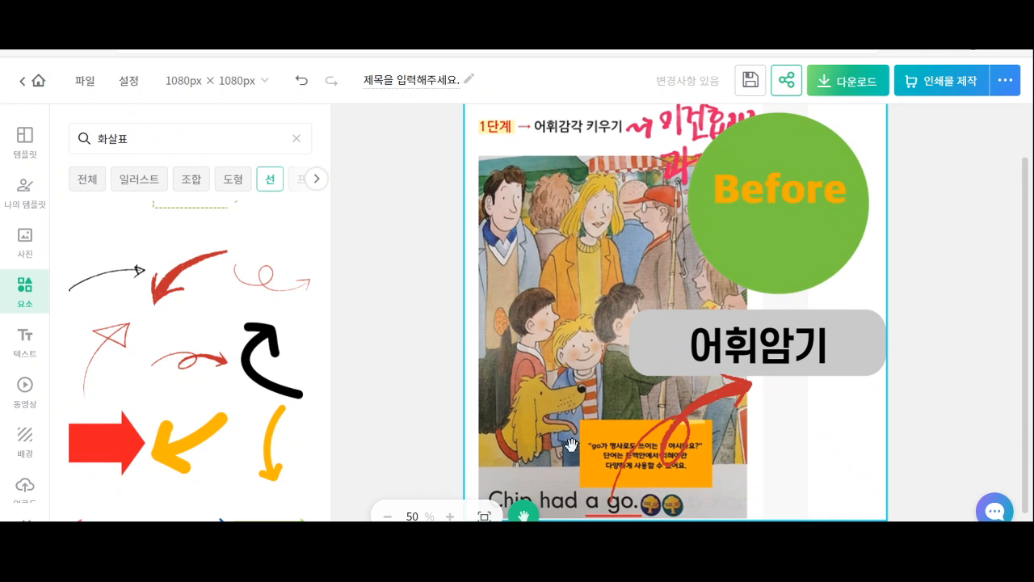
left_click_drag(565, 429, 567, 393)
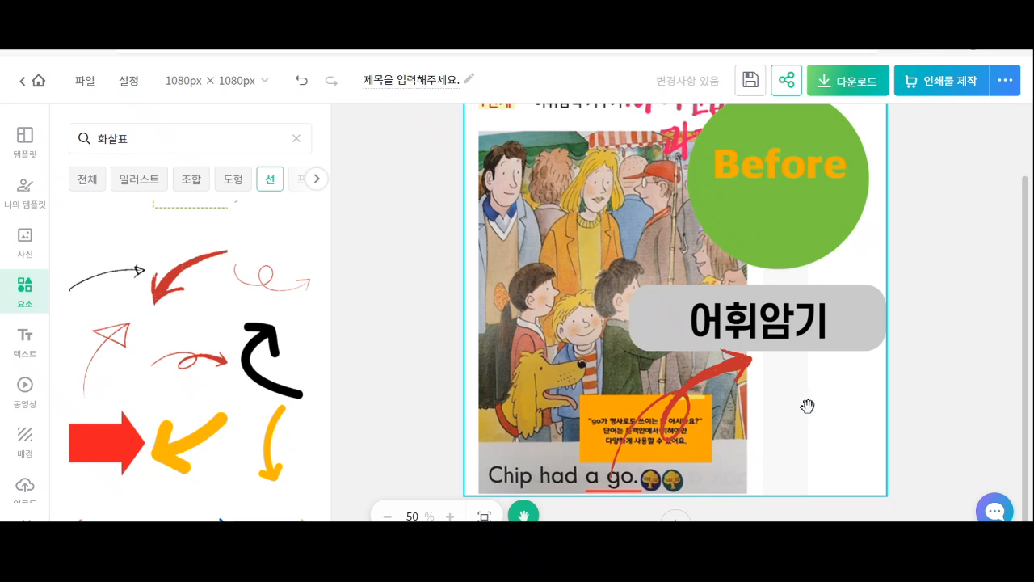
left_click(386, 516)
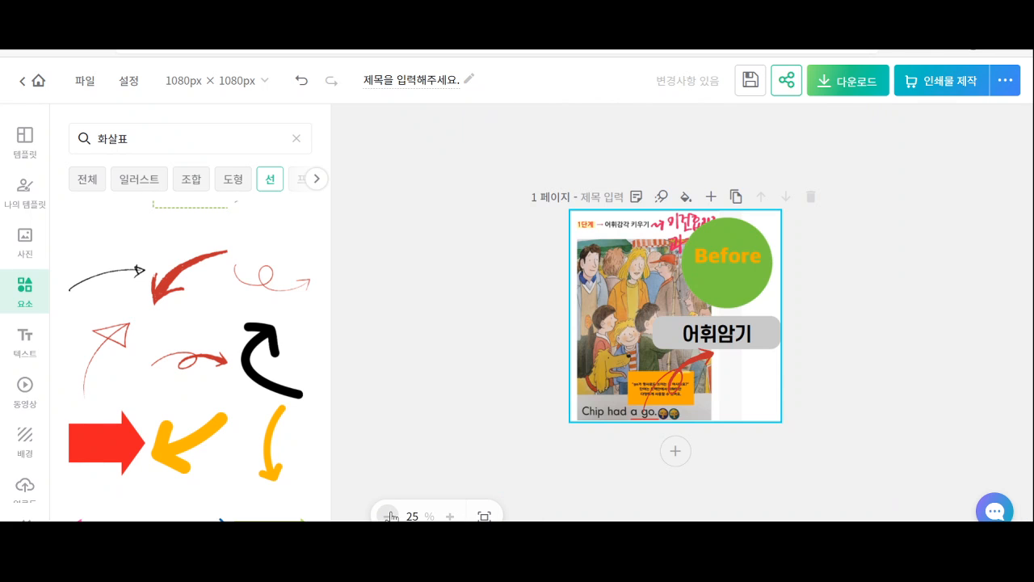
left_click(449, 516)
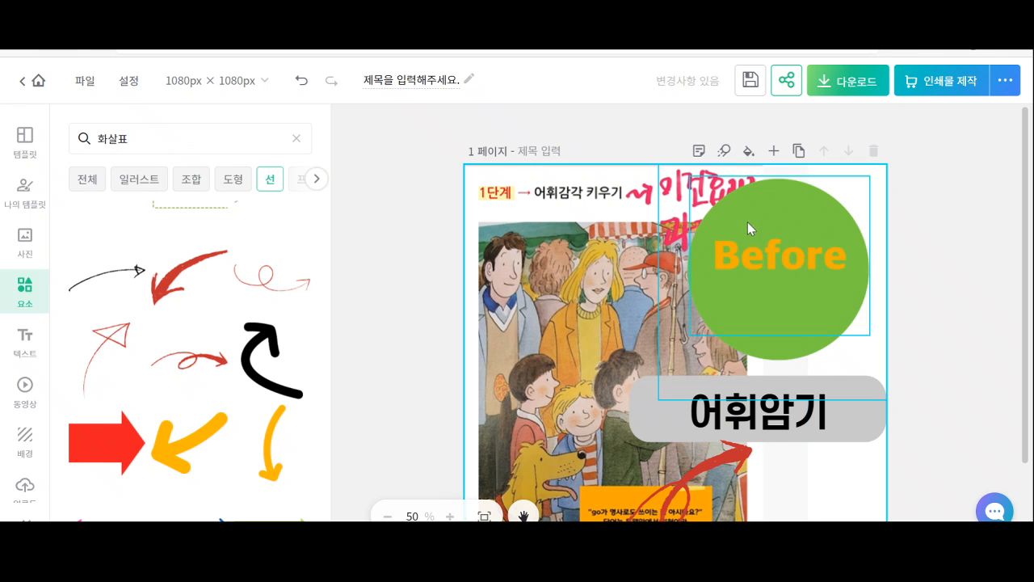
mouse_move(558, 378)
left_mouse_down()
mouse_move(560, 350)
mouse_move(559, 380)
left_mouse_up()
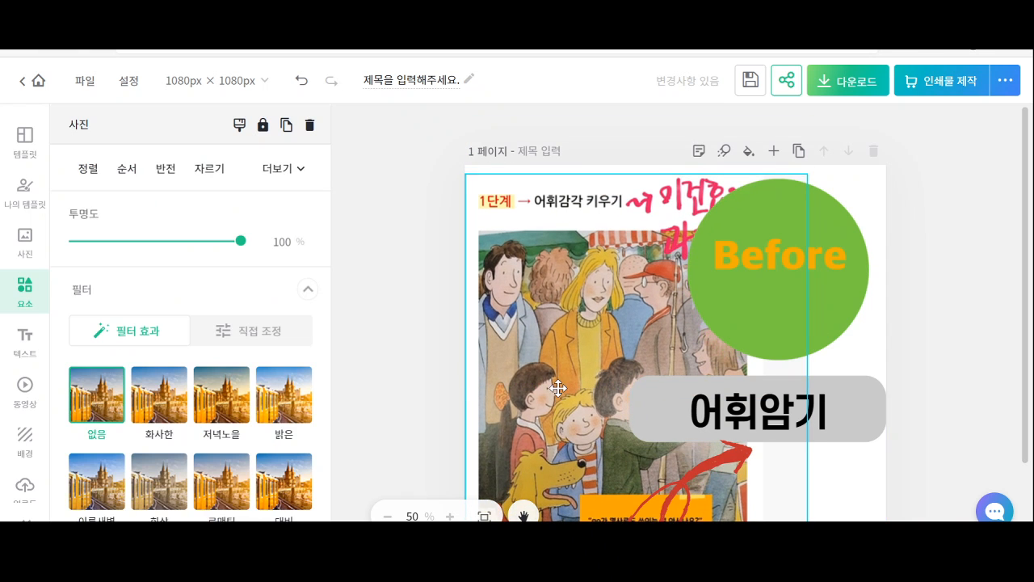
left_click(525, 512)
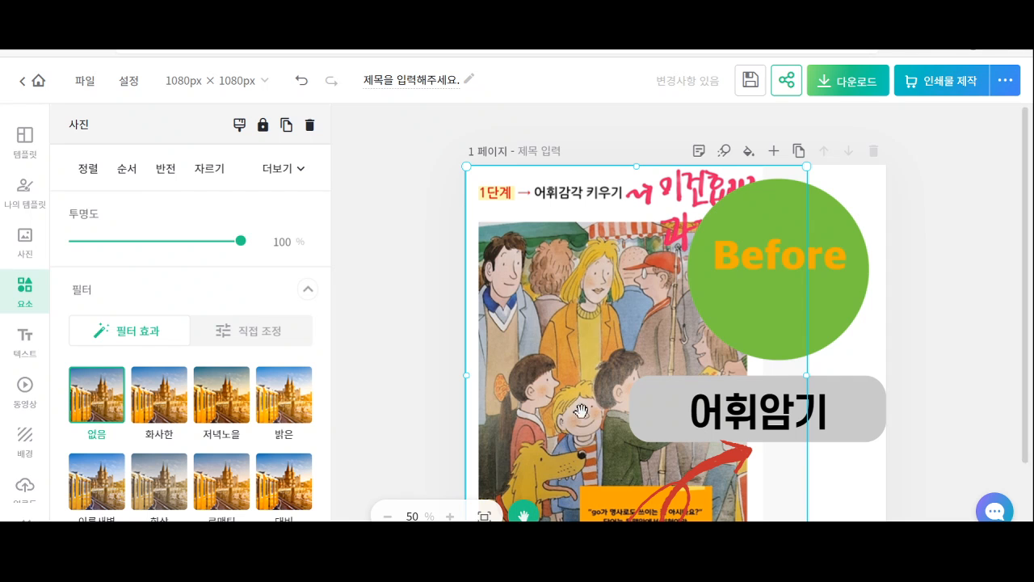
Switch to the Snipping Tool and capture the finished Before page of the design as a new rectangular snip
left_click_drag(598, 394, 598, 325)
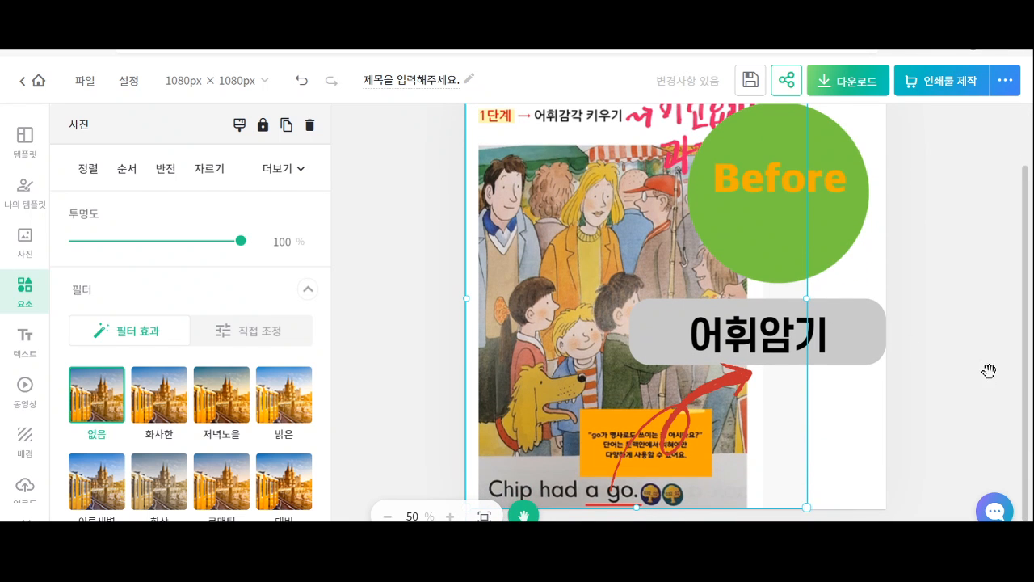
key("alt+Tab")
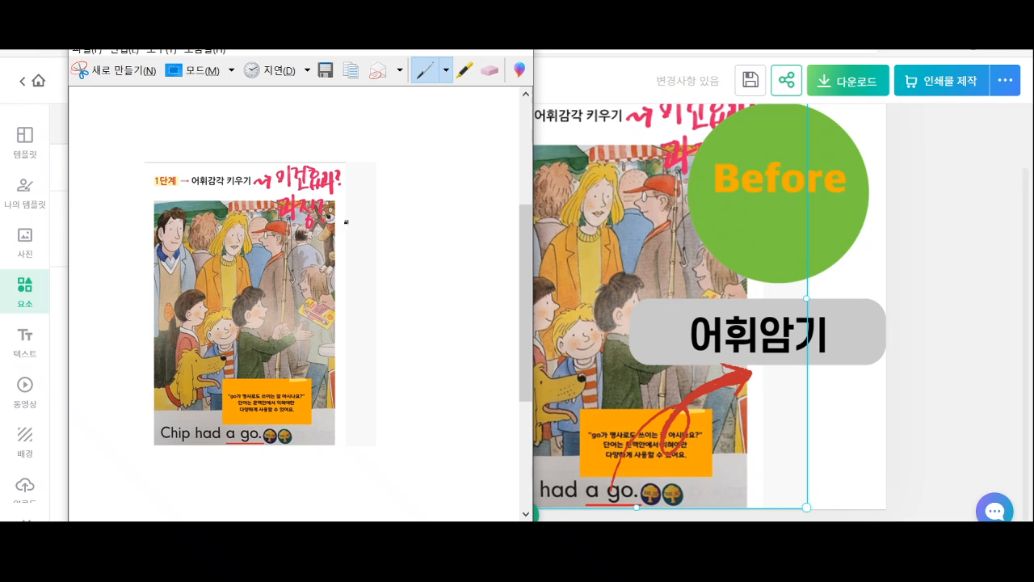
left_click(129, 73)
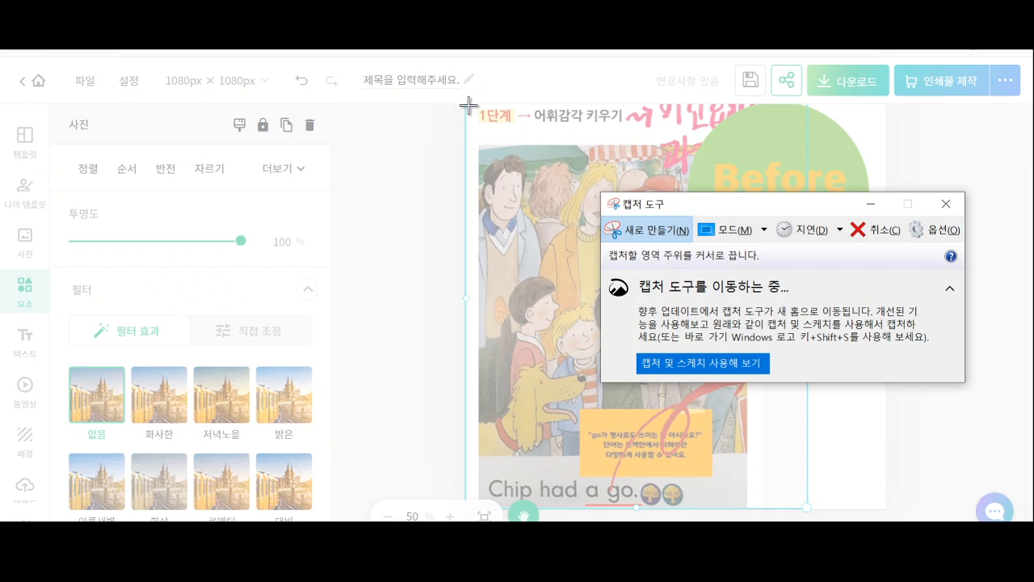
left_click_drag(467, 105, 576, 320)
left_click_drag(667, 454, 883, 507)
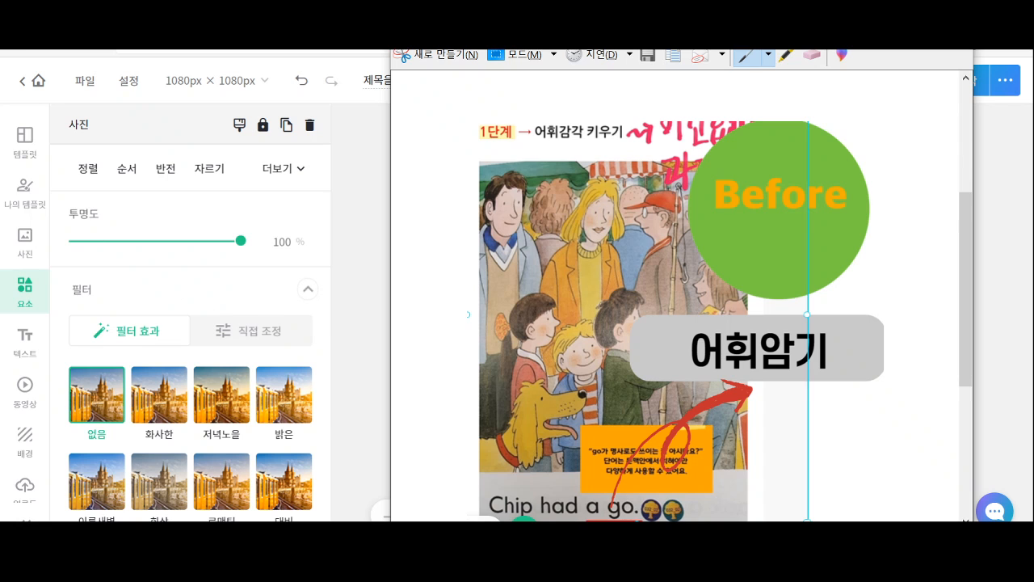
Switch to the Naver blog editor, enlarge its window and insert the captured image into the post body
key("alt+Tab")
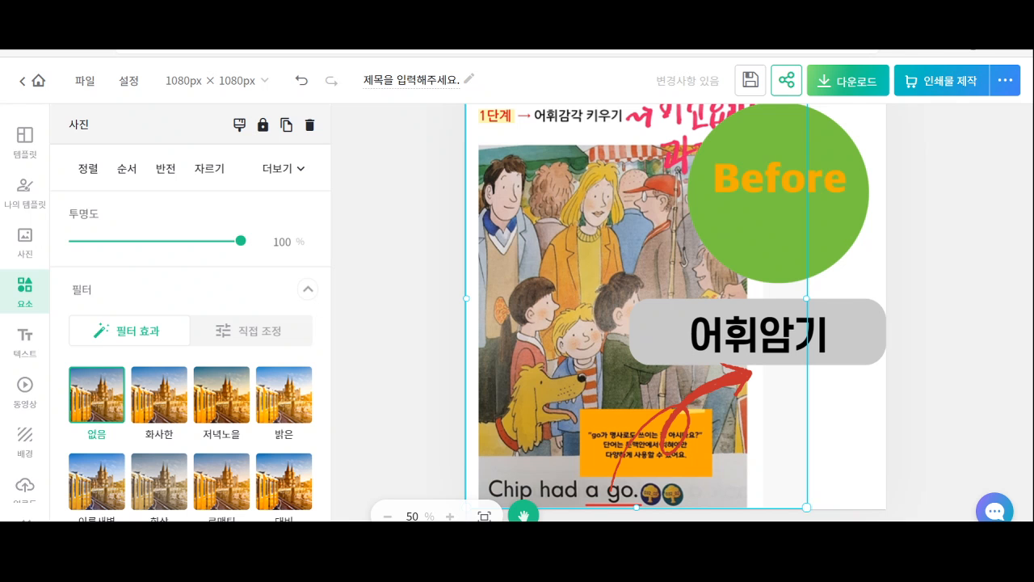
key("alt+Tab")
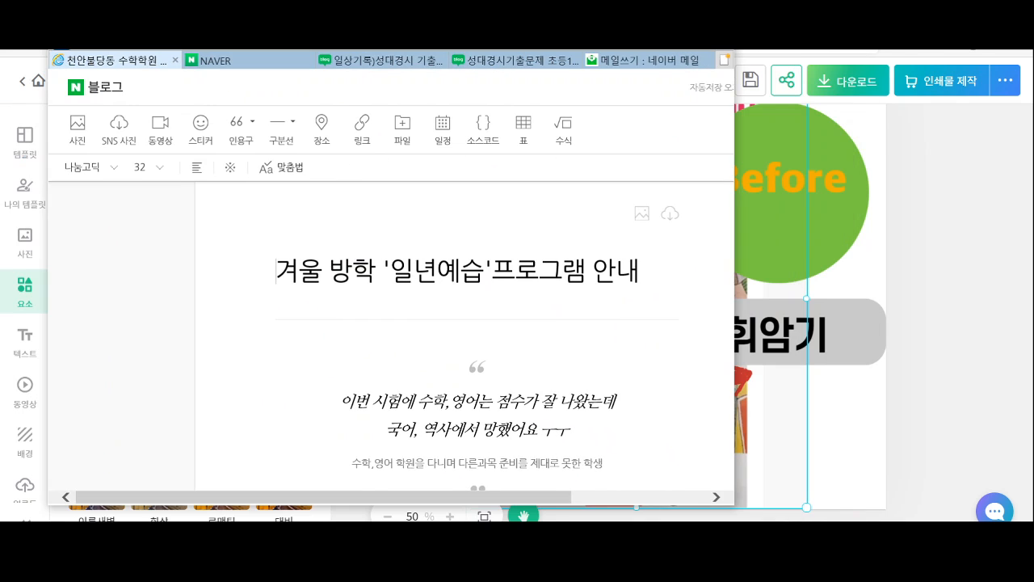
key("super+Up")
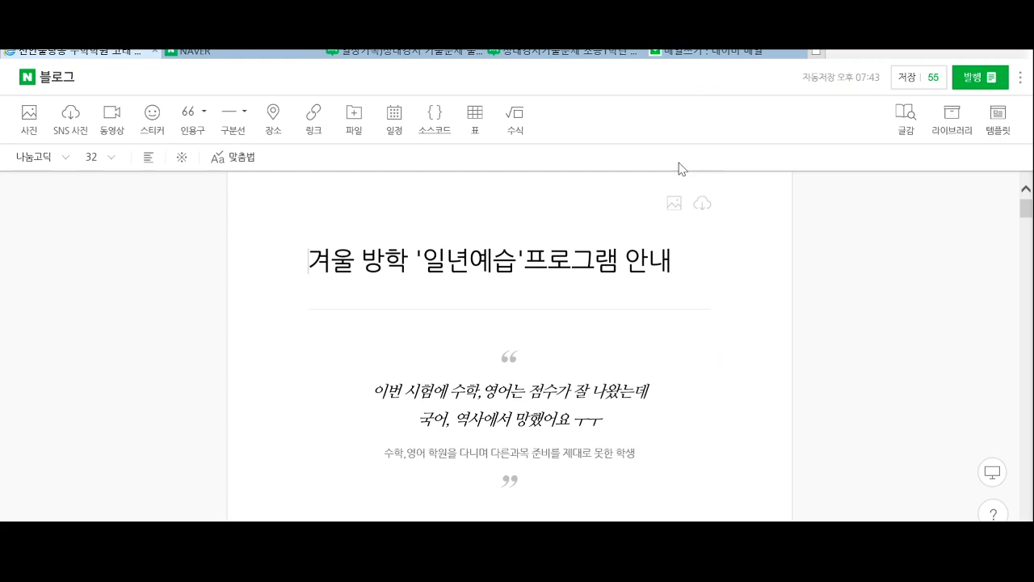
scroll(661, 338, "down", 2)
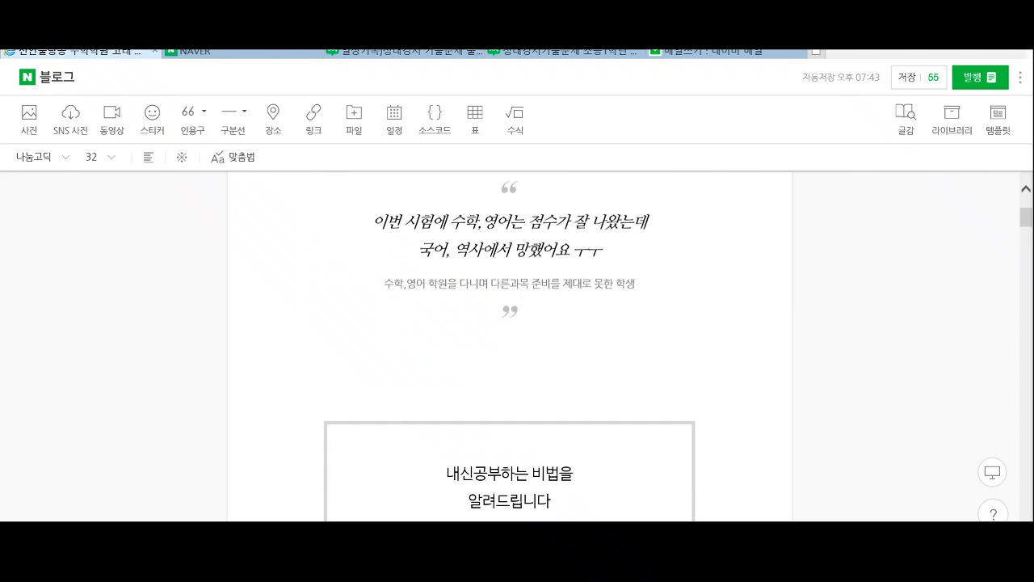
left_click(361, 370)
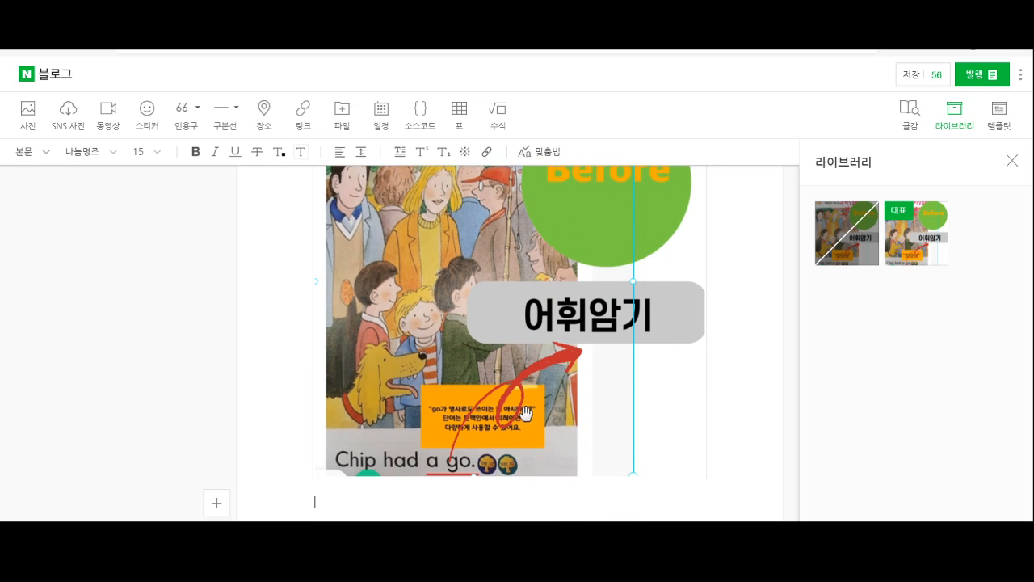
Caption the inserted blog picture with the text "어휘암기가 필요해"
left_click(497, 365)
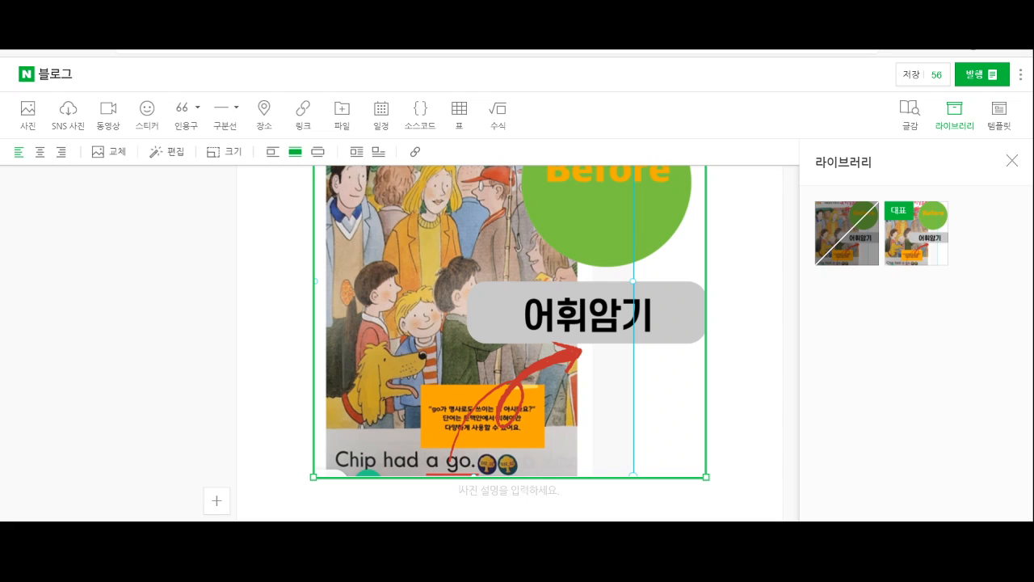
left_click(460, 490)
type("에")
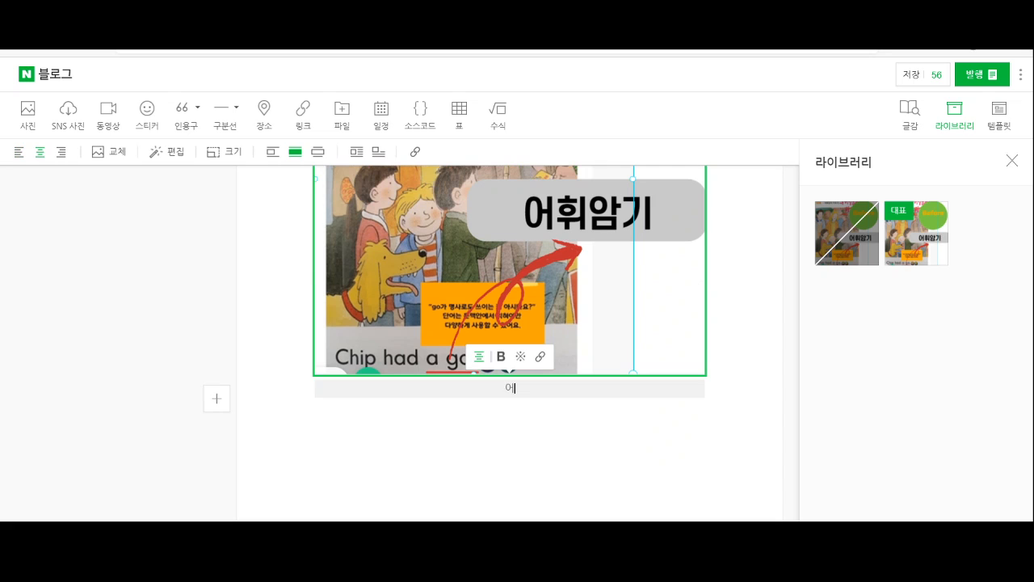
type("휘암기가 피")
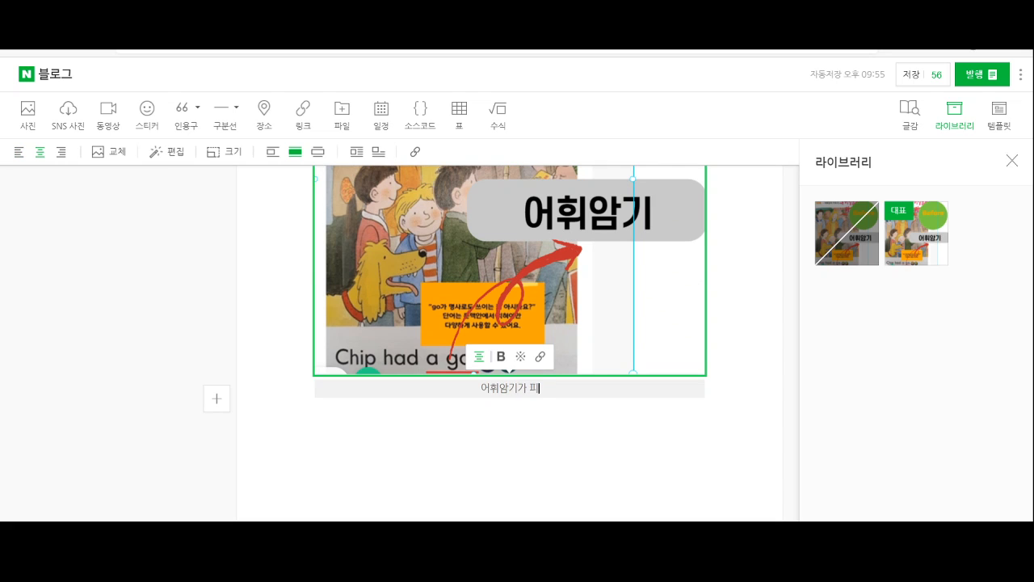
type("ㄹ요해")
scroll(651, 415, "up", 3)
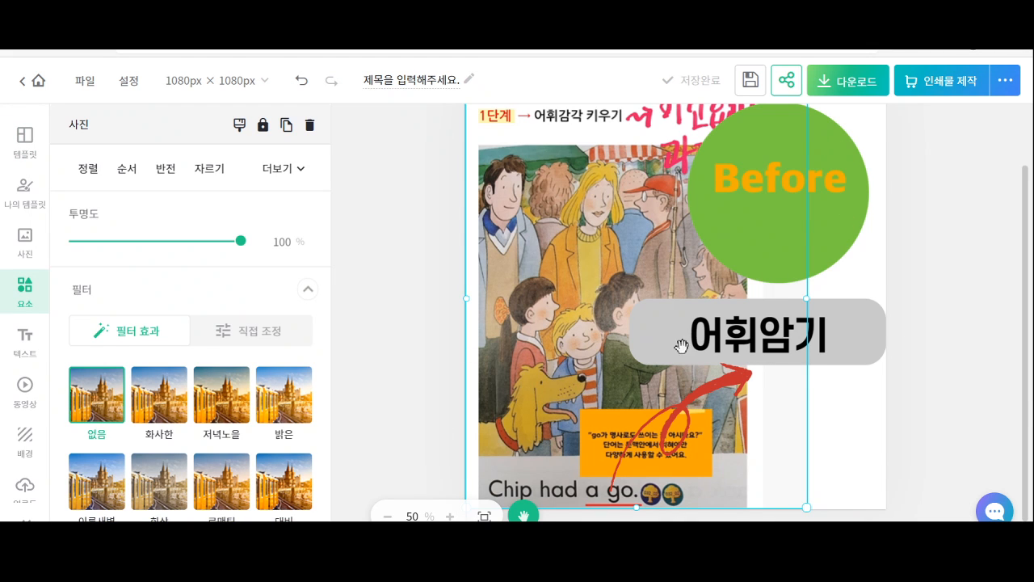
Switch back to miricanvas, search the templates for 학원 and limit the results to the 카드뉴스 type
left_click(389, 516)
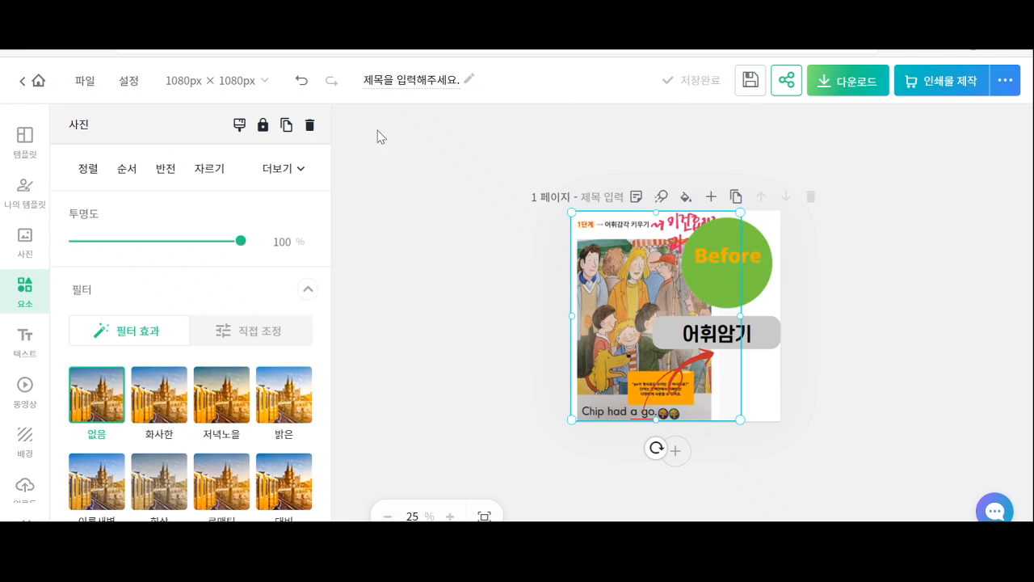
left_click(29, 149)
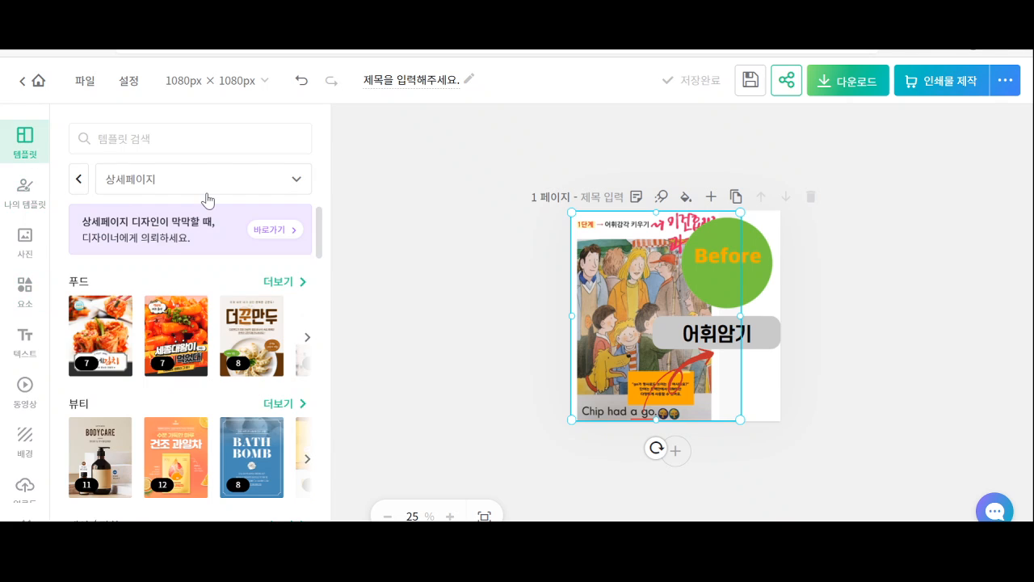
left_click(194, 138)
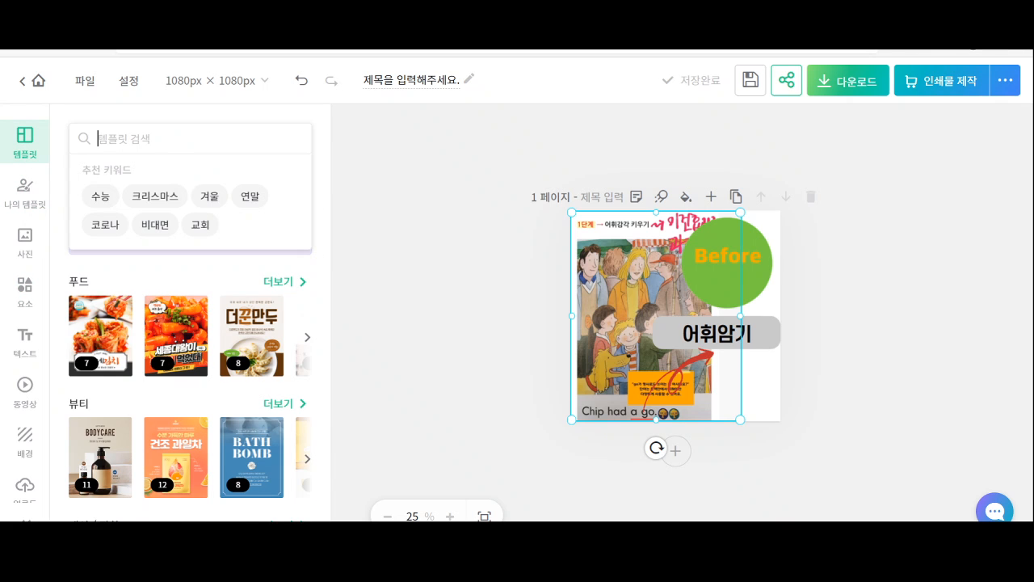
type("학원")
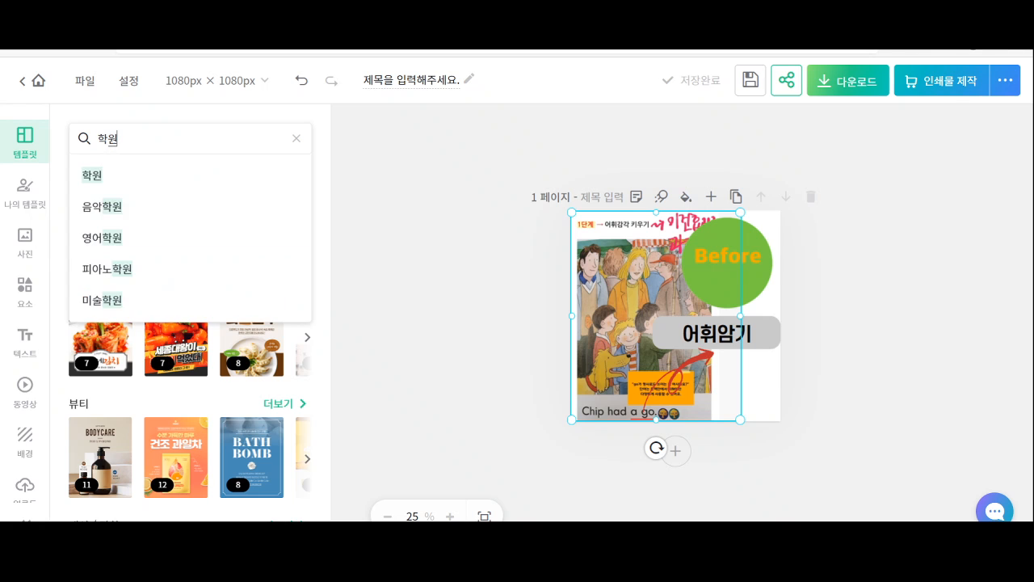
key("Return")
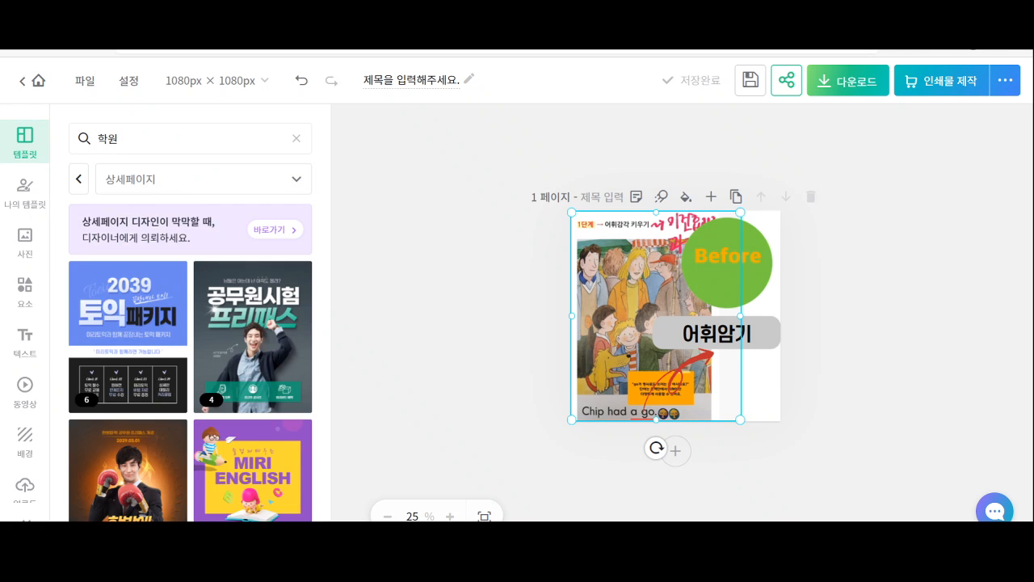
left_click(296, 183)
scroll(189, 364, "down", 3)
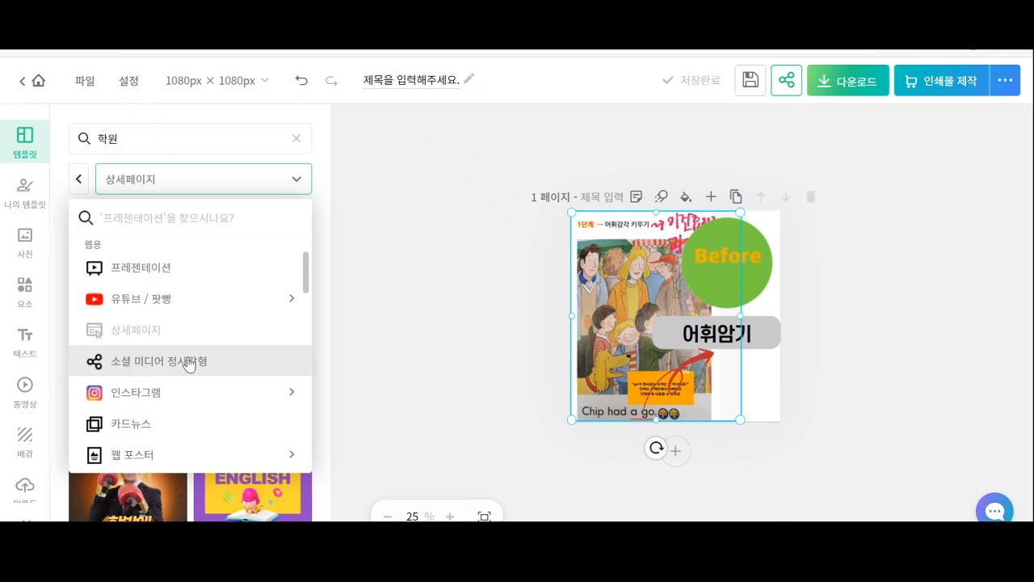
scroll(189, 364, "down", 1)
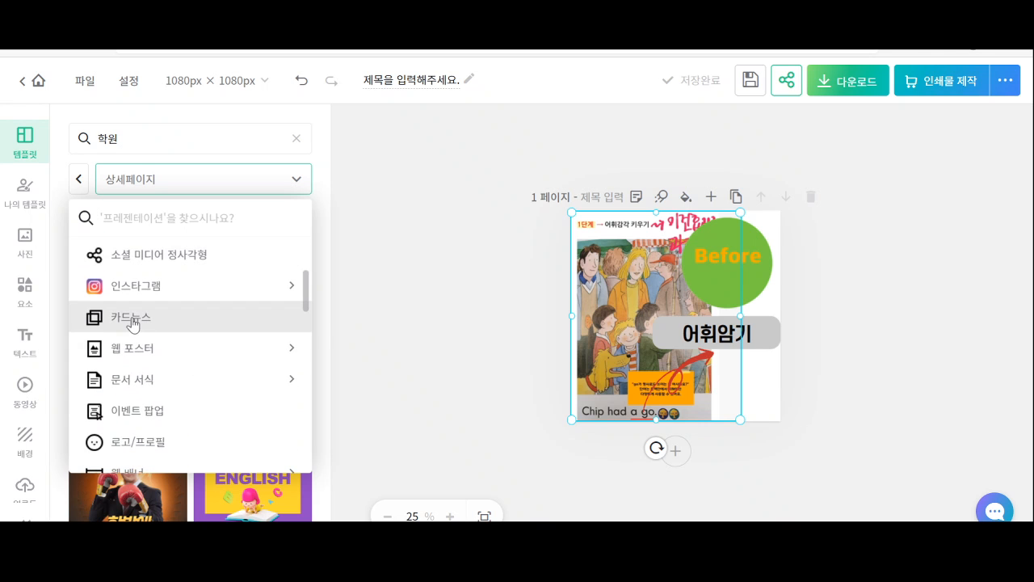
left_click(134, 322)
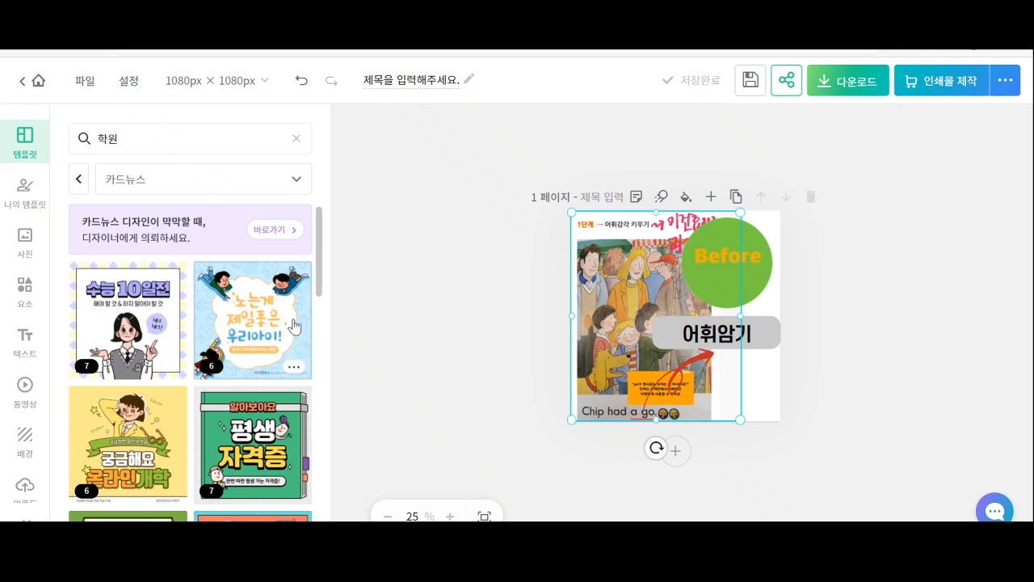
Open the yellow 궁금해요 온라인개학 template set and apply its cover design to a newly added second page
scroll(234, 307, "down", 1)
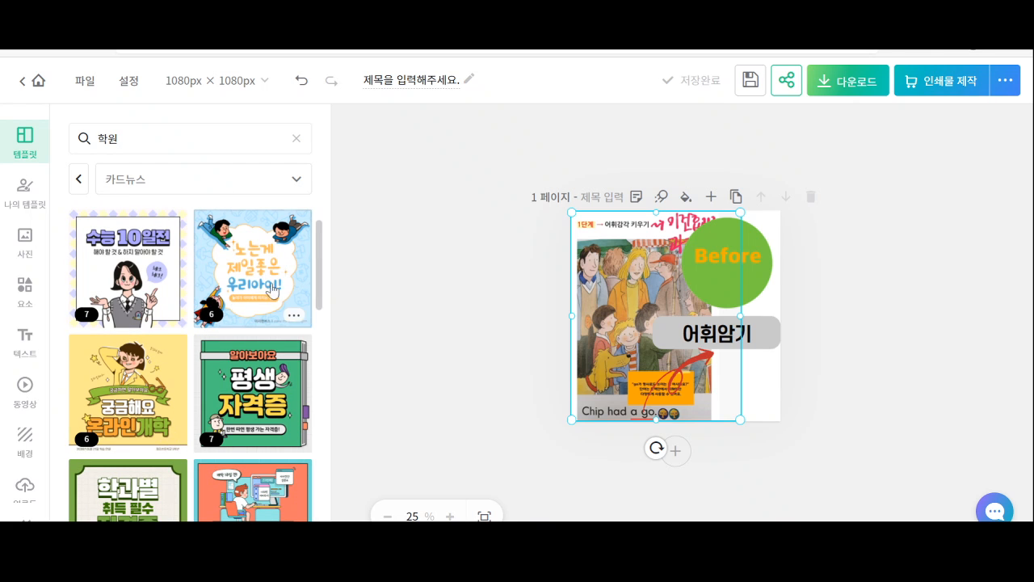
left_click(142, 388)
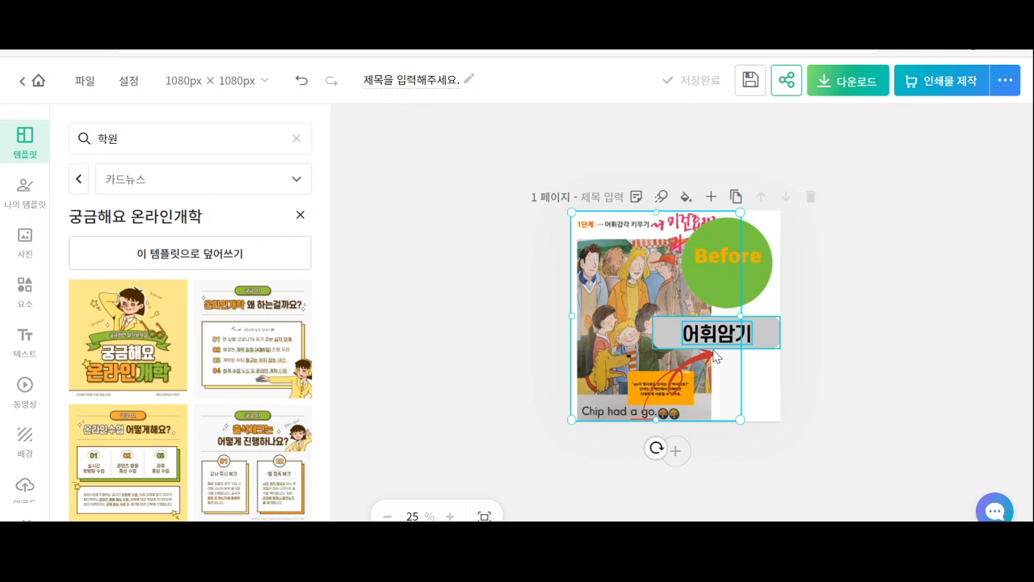
left_click(676, 452)
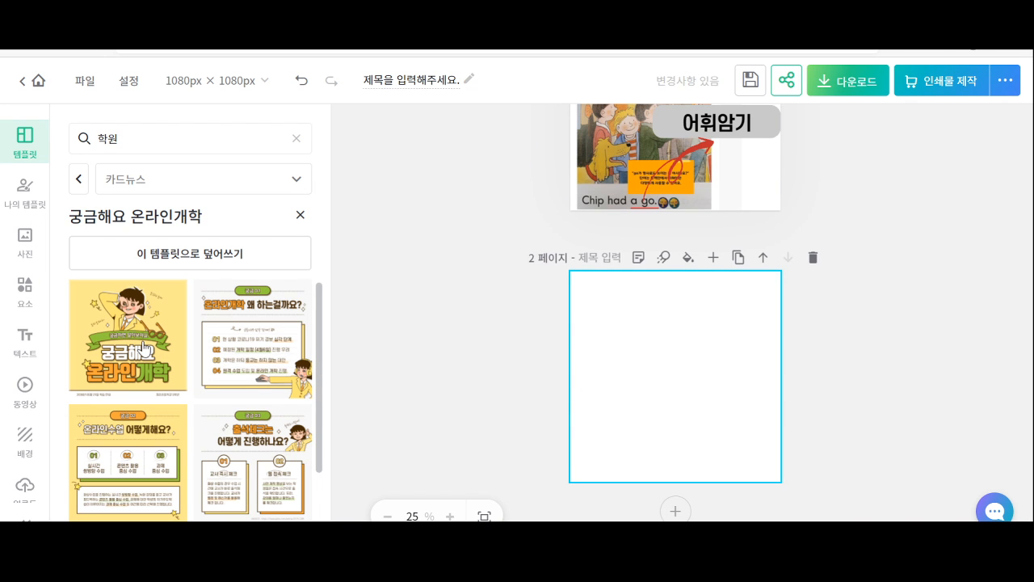
left_click(114, 349)
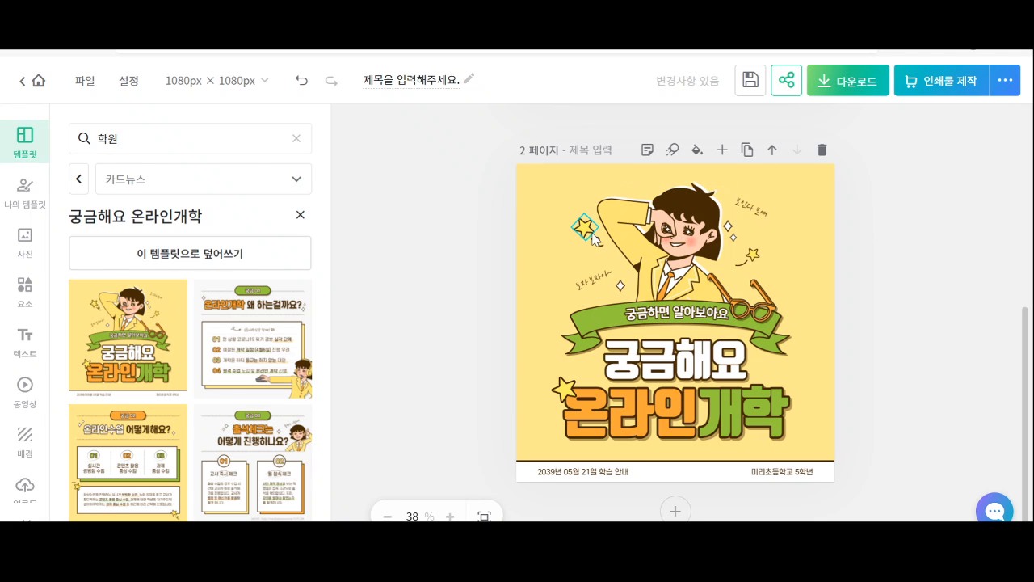
Delete the character illustration, the small lower diamond and the glasses from the cover on page 2
left_click(667, 353)
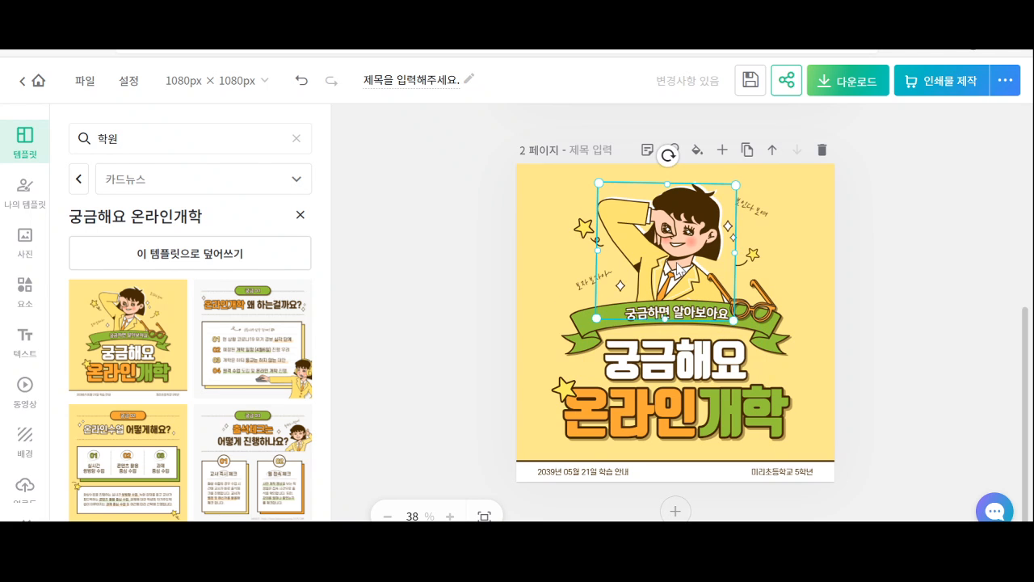
key("Delete")
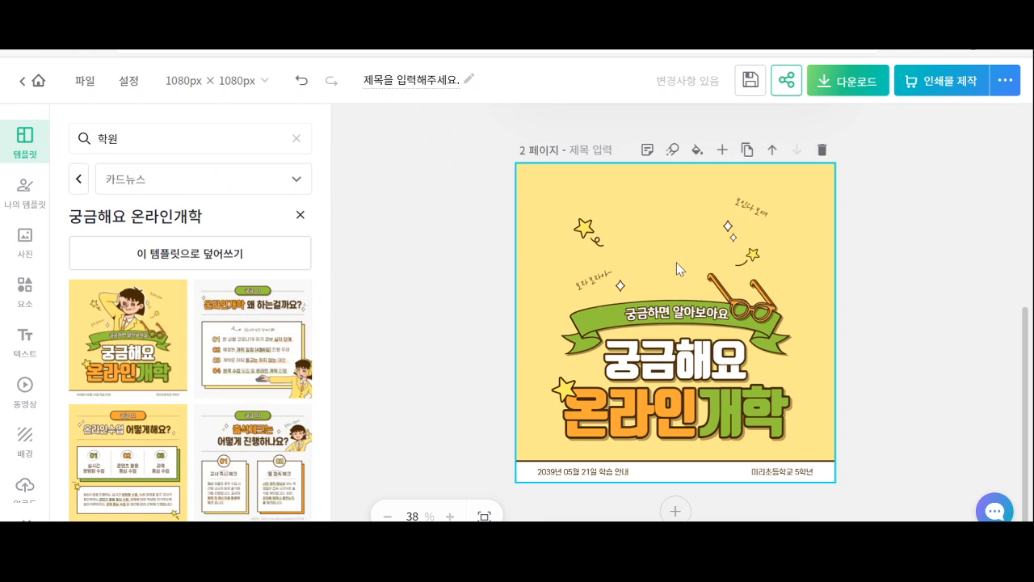
left_click(733, 236)
key("Delete")
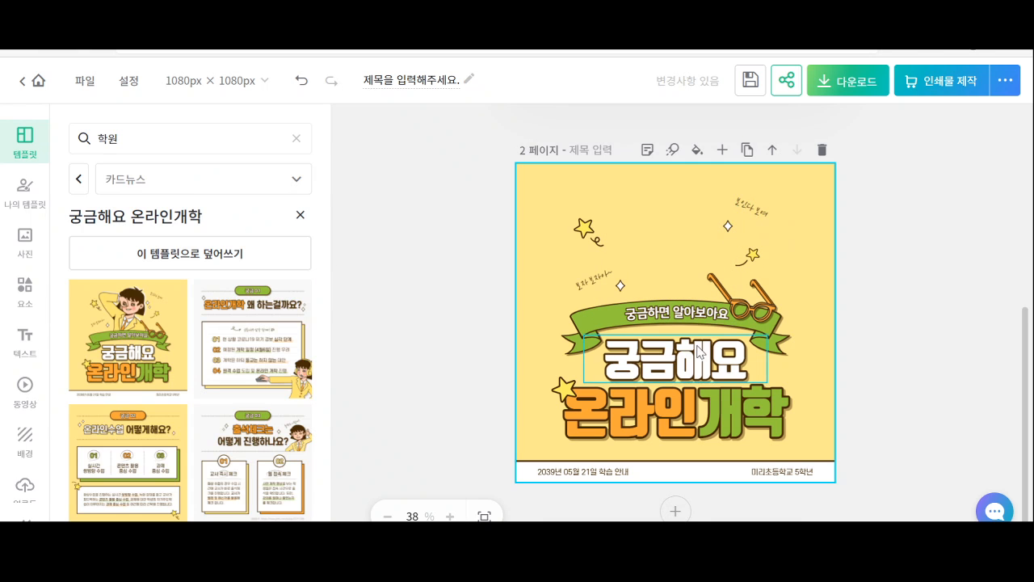
left_click(737, 307)
key("Delete")
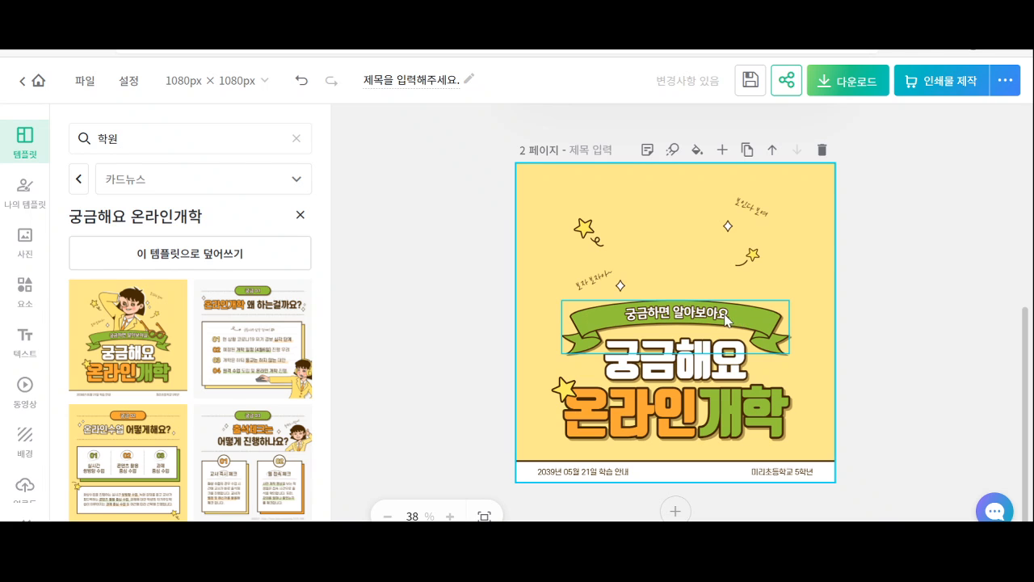
Replace the white title text 궁금해요 below the green ribbon with 방학특강
left_click(725, 320)
left_click(727, 378)
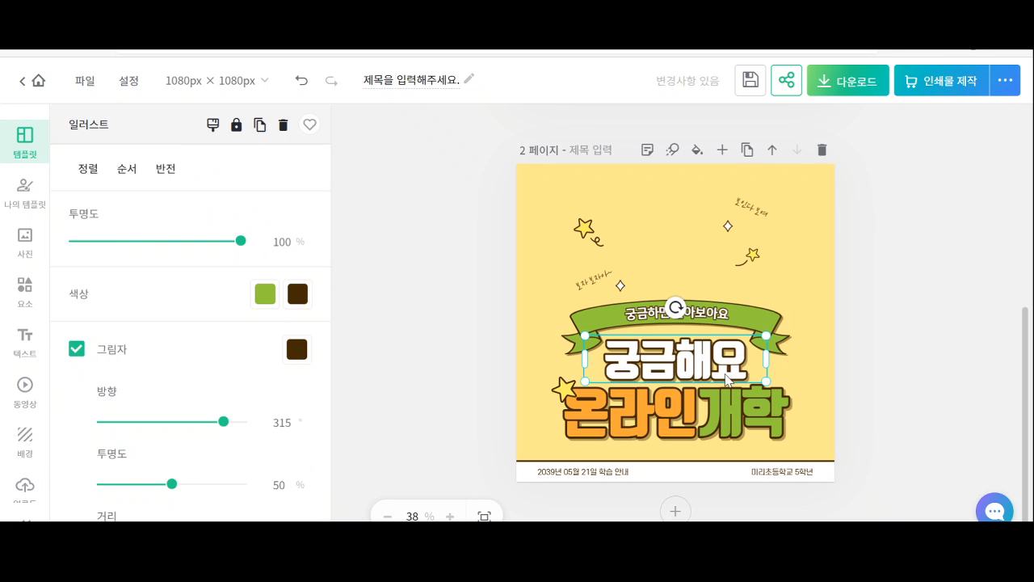
left_click(703, 402)
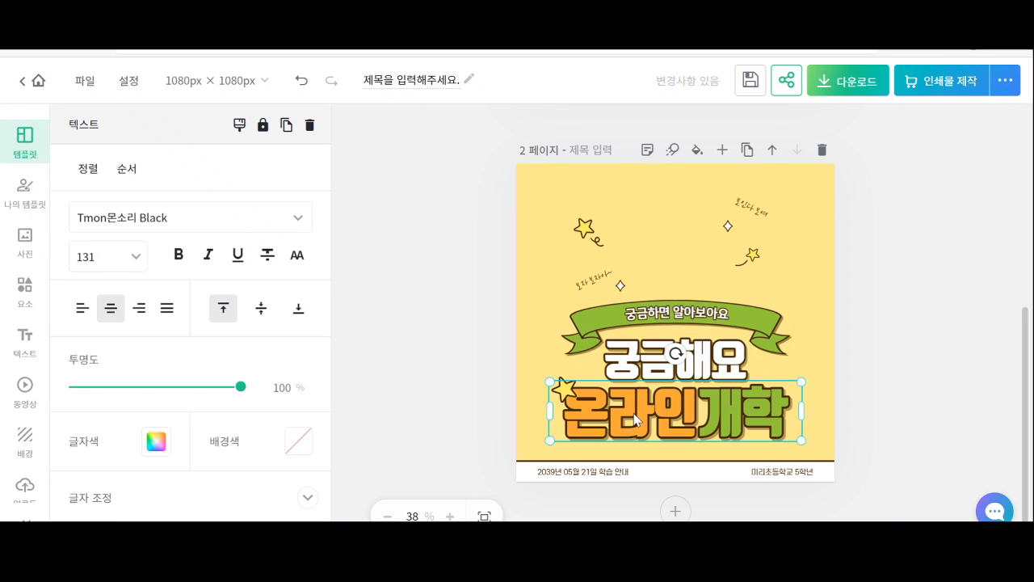
left_click(744, 368)
double_click(747, 367)
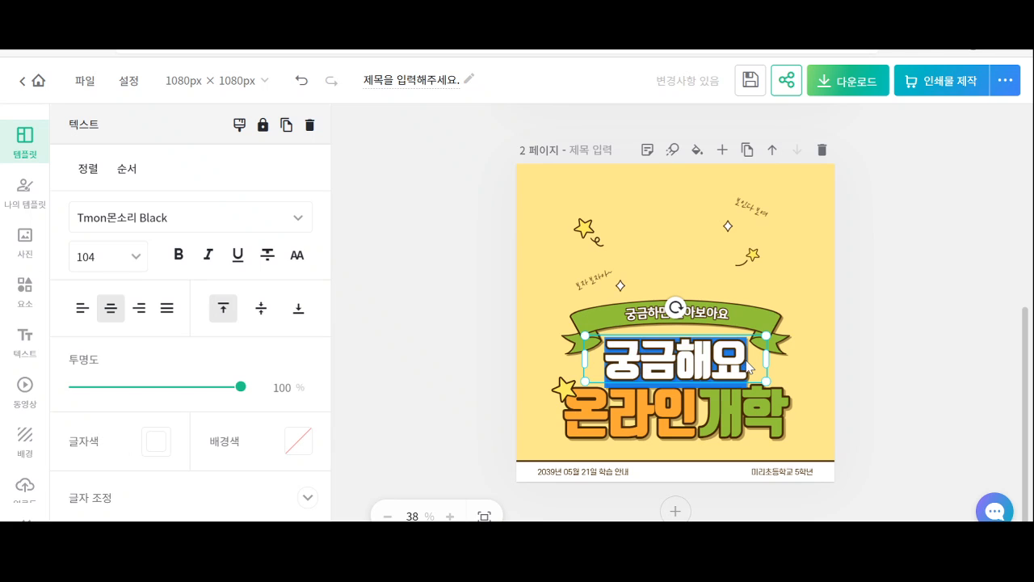
key("BackSpace")
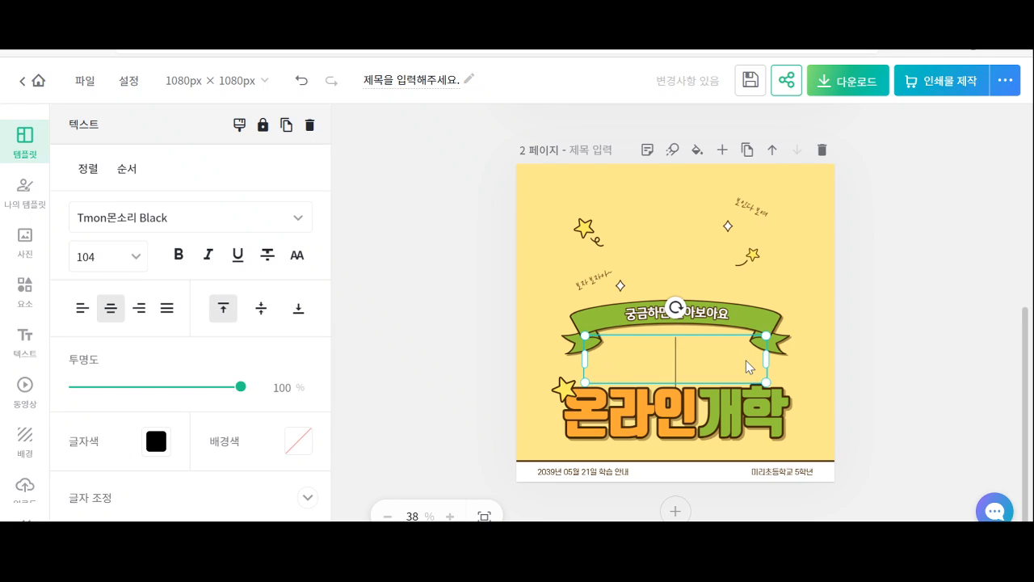
type("바ㅇ학특ㄱ")
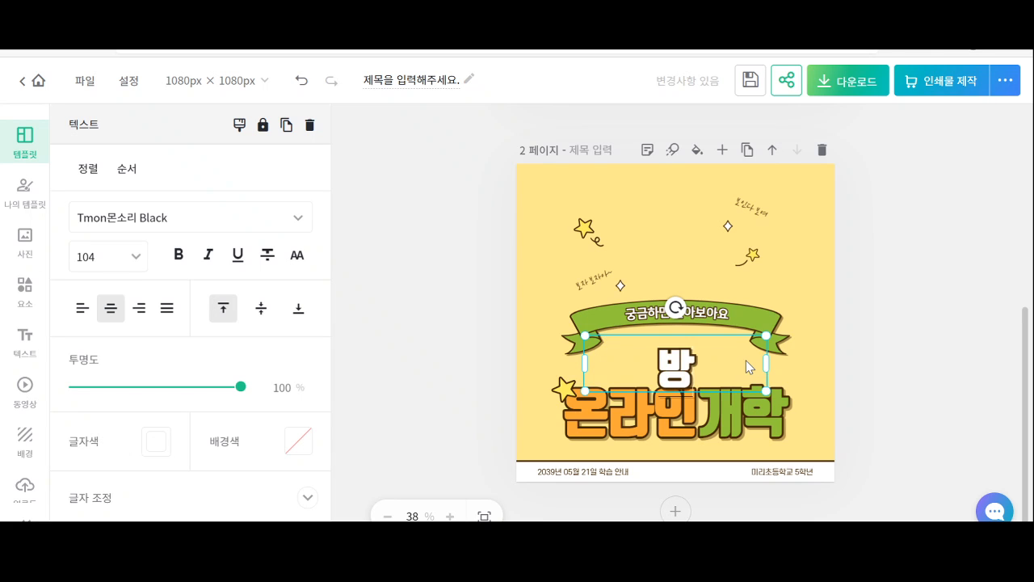
type("ㅏㅇ")
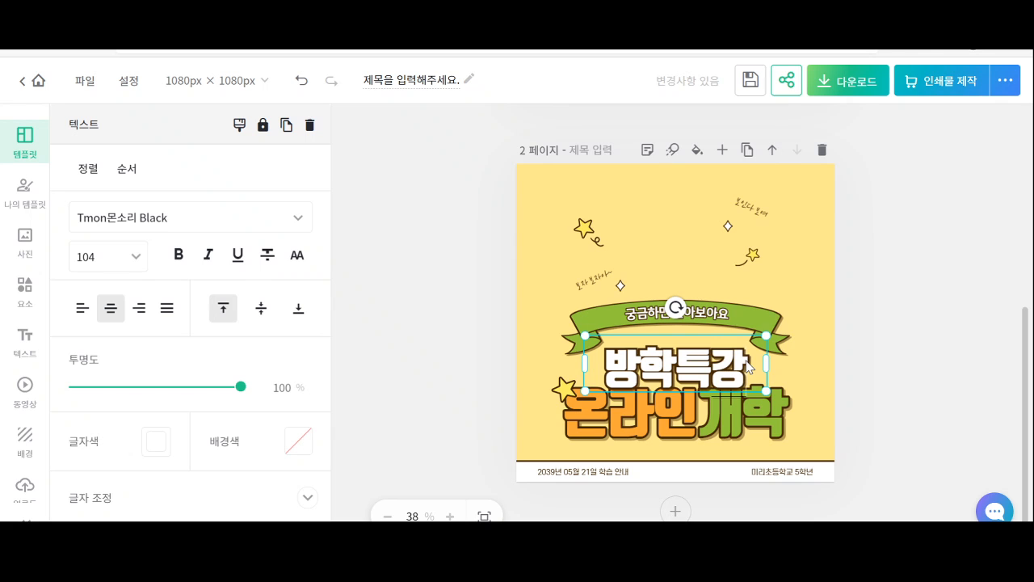
Replace the large title text 온라인개학 on the page 2 cover with 일년 예습
left_click(731, 409)
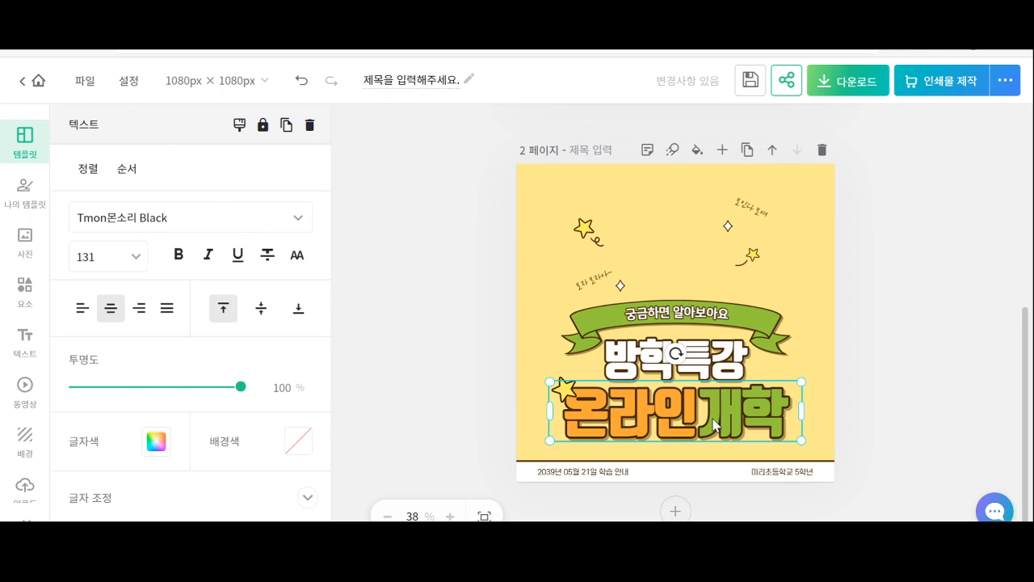
double_click(763, 426)
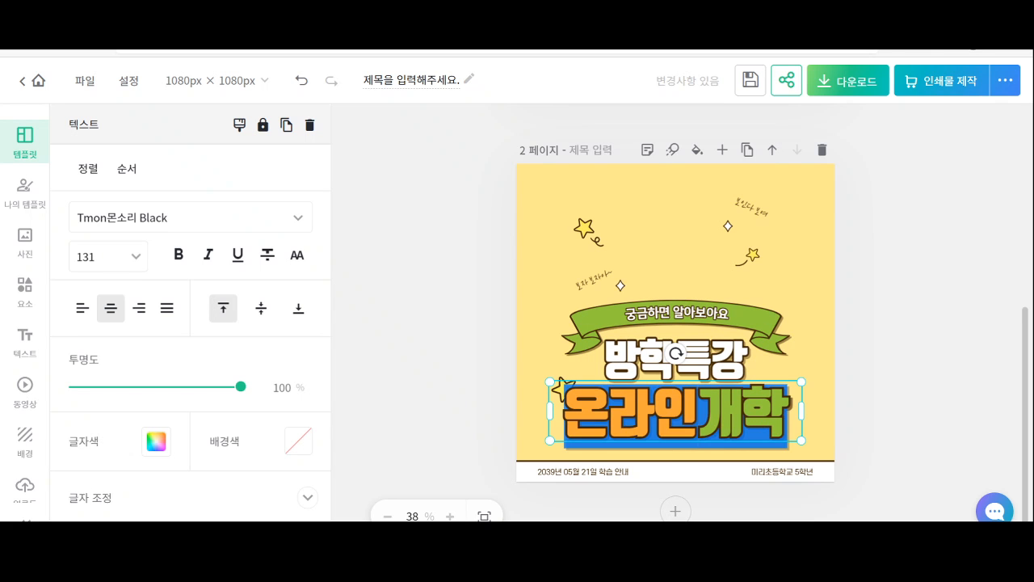
type("오")
key("BackSpace")
key("BackSpace")
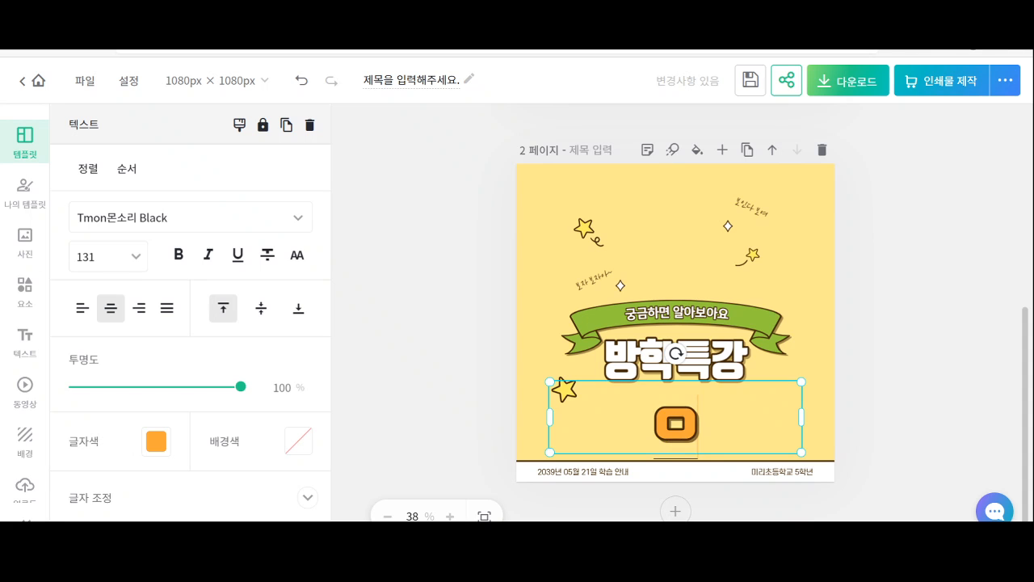
type("열")
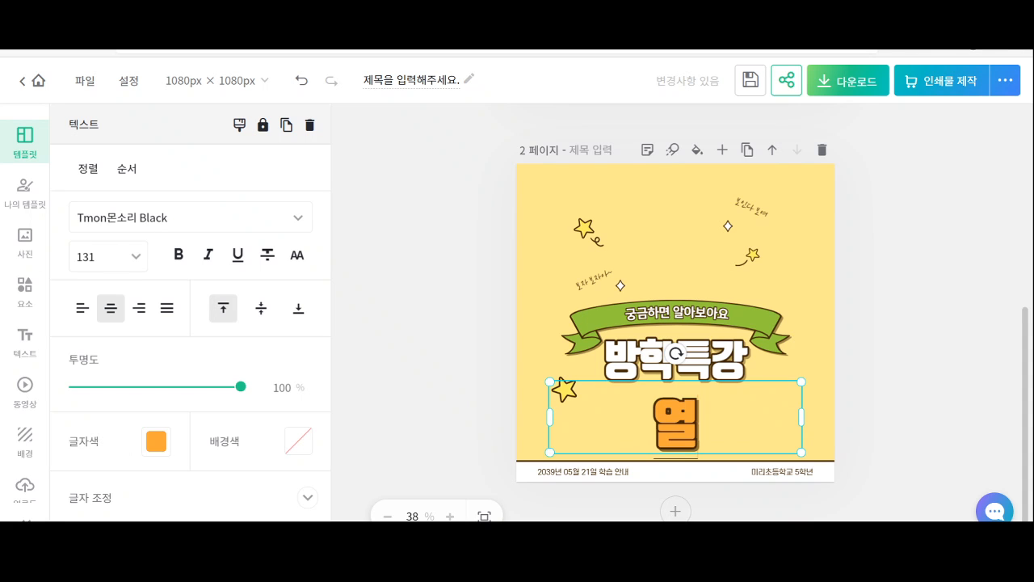
key("BackSpace")
key("BackSpace")
type("ㅣㄹ년 예스")
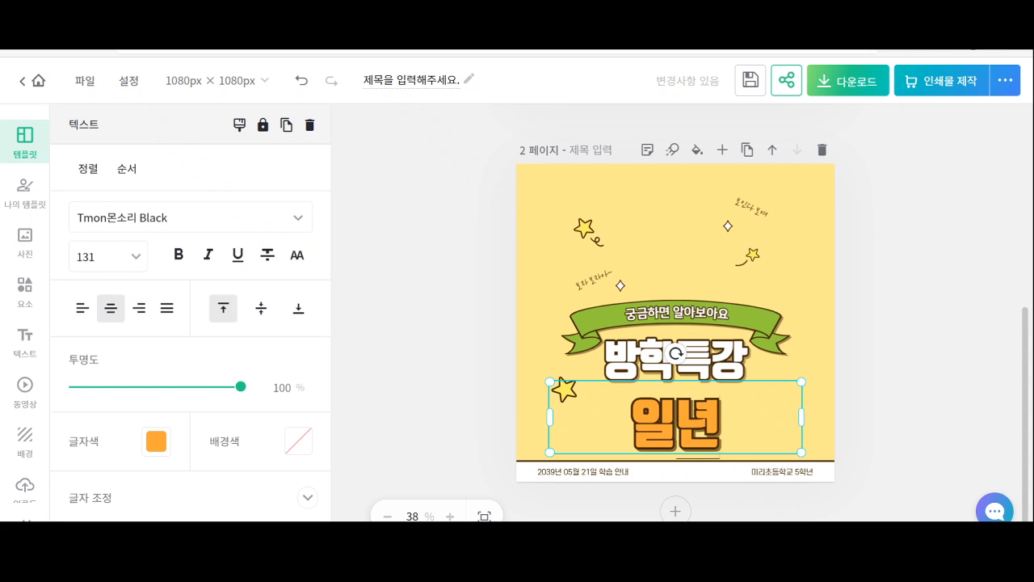
type("ㅂ")
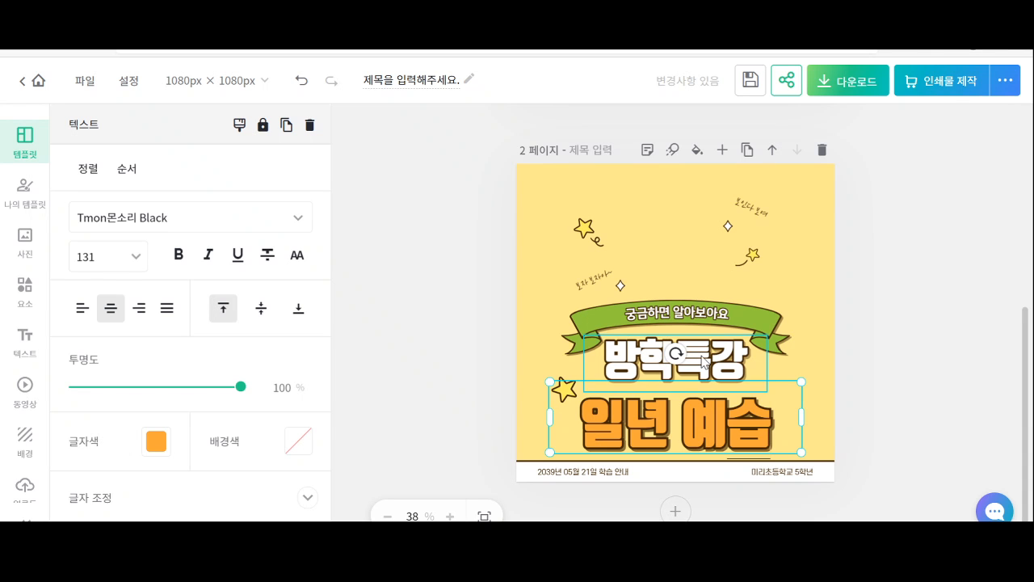
Delete the green ribbon behind the curved 궁금하면 알아보아요 text on page 2
left_click(692, 316)
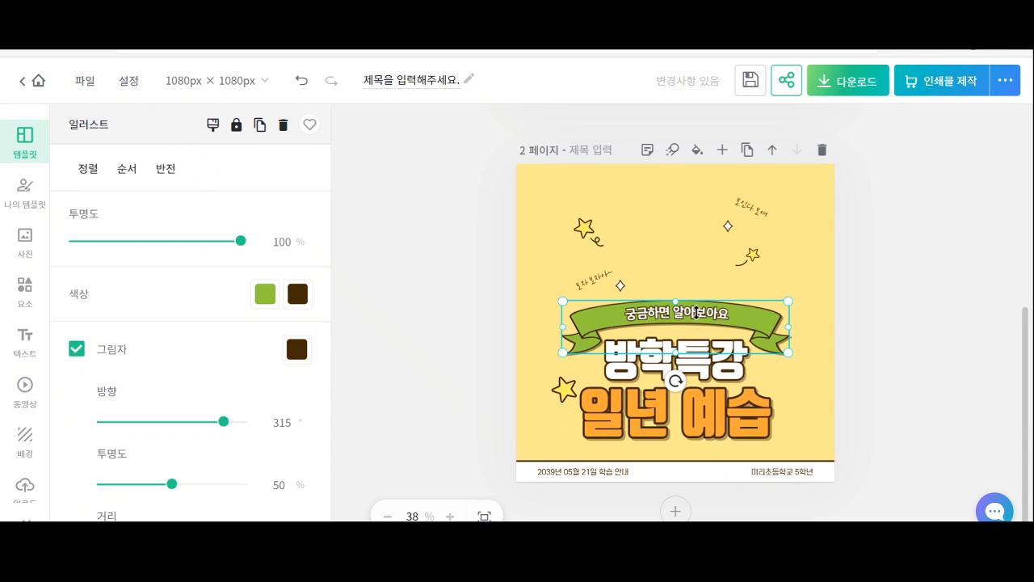
key("Delete")
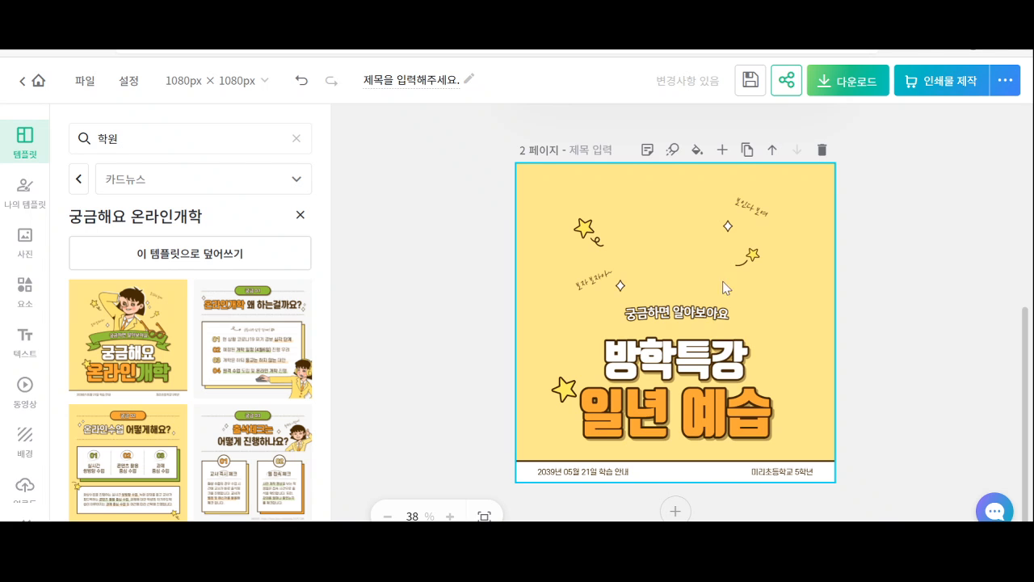
left_click(667, 325)
left_click(667, 307)
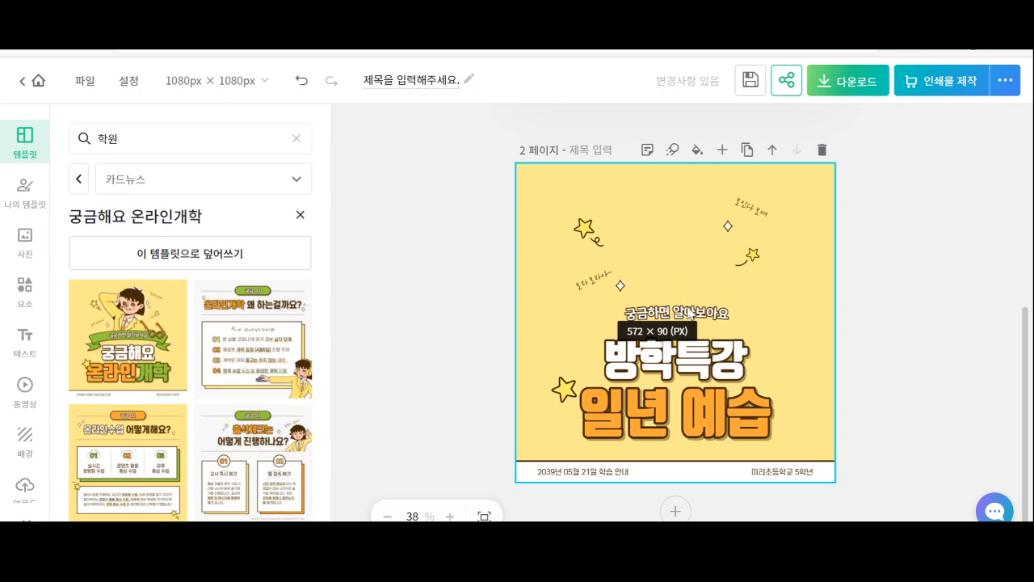
Delete the small diamond, the handwritten phrase and the upper star on the left half of the cover
left_click(618, 283)
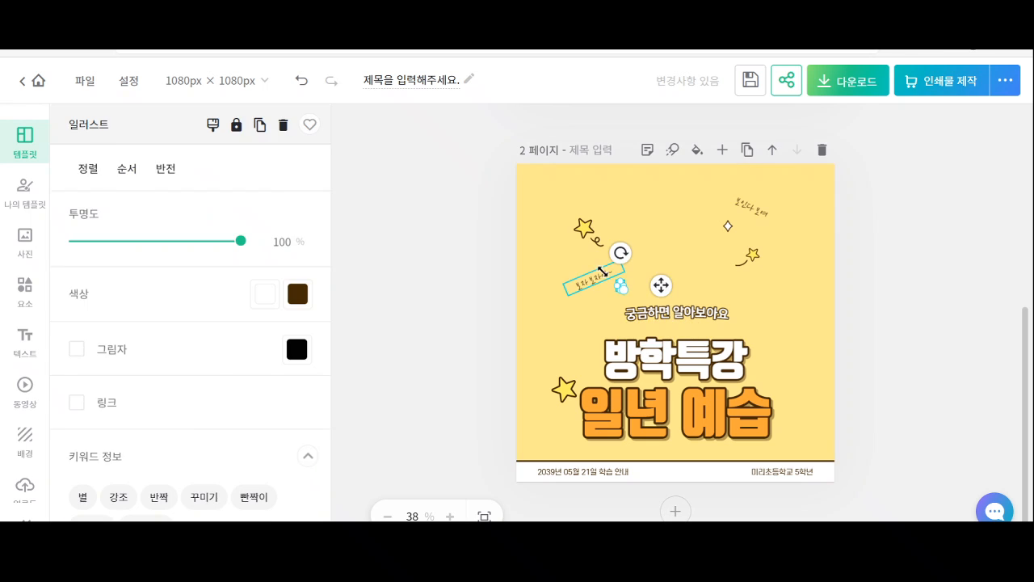
key("Delete")
left_click(616, 272)
key("Delete")
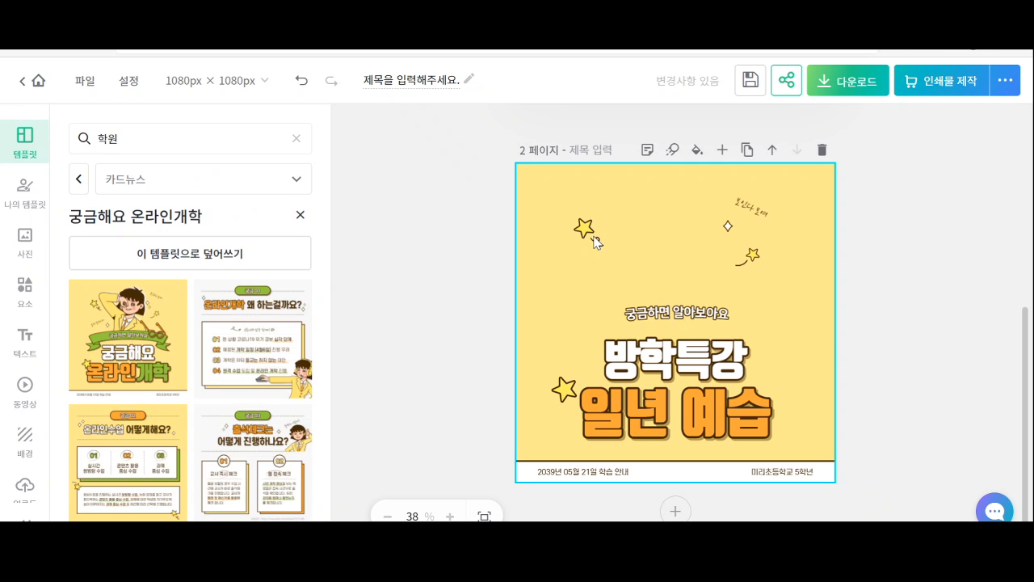
left_click(583, 229)
key("Delete")
Delete the handwritten phrase, the diamond, the star and its curved tail line on the cover's upper right
left_click(754, 208)
key("Delete")
left_click(728, 226)
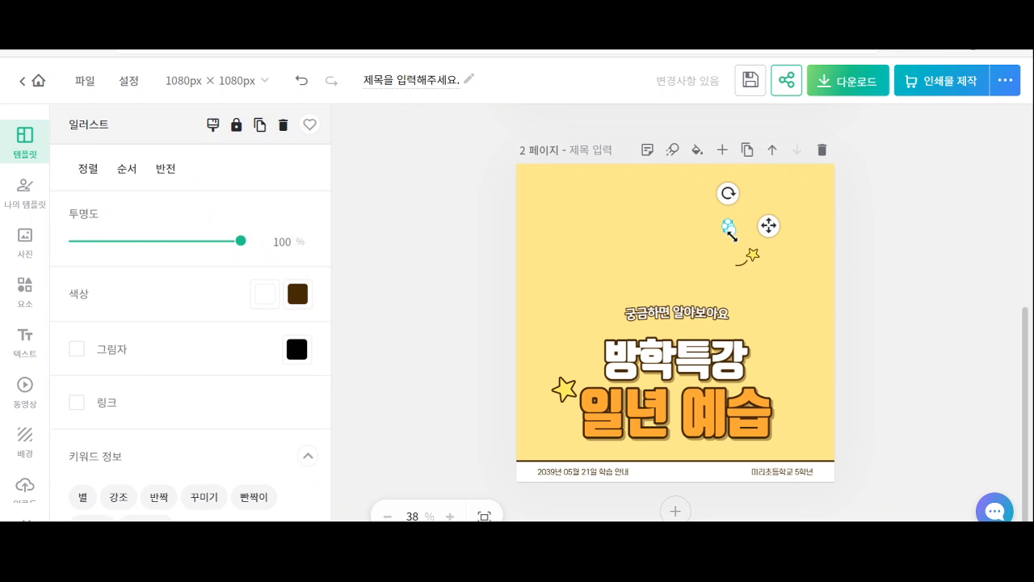
key("Delete")
left_click(750, 257)
key("Delete")
left_click(740, 263)
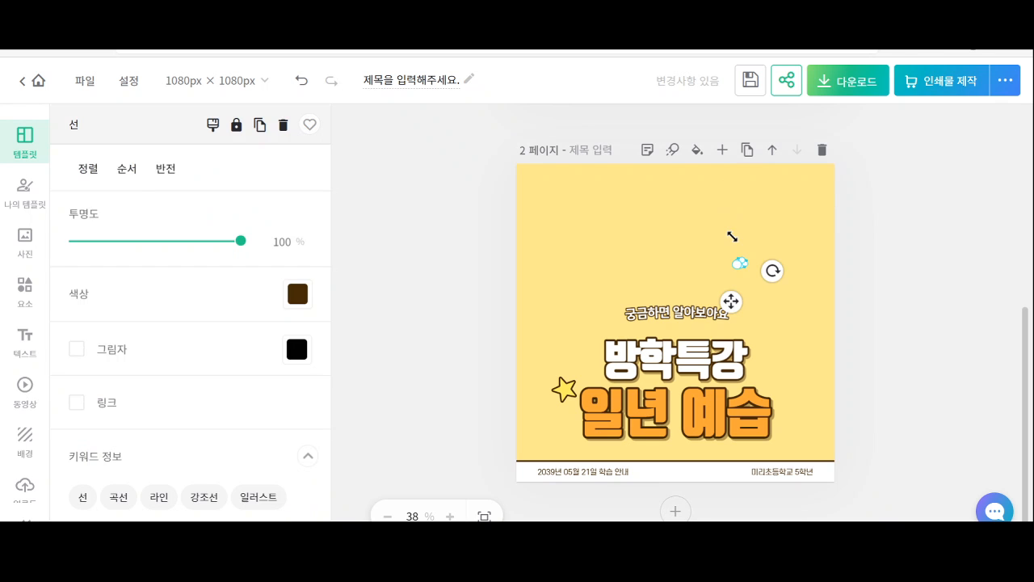
key("Delete")
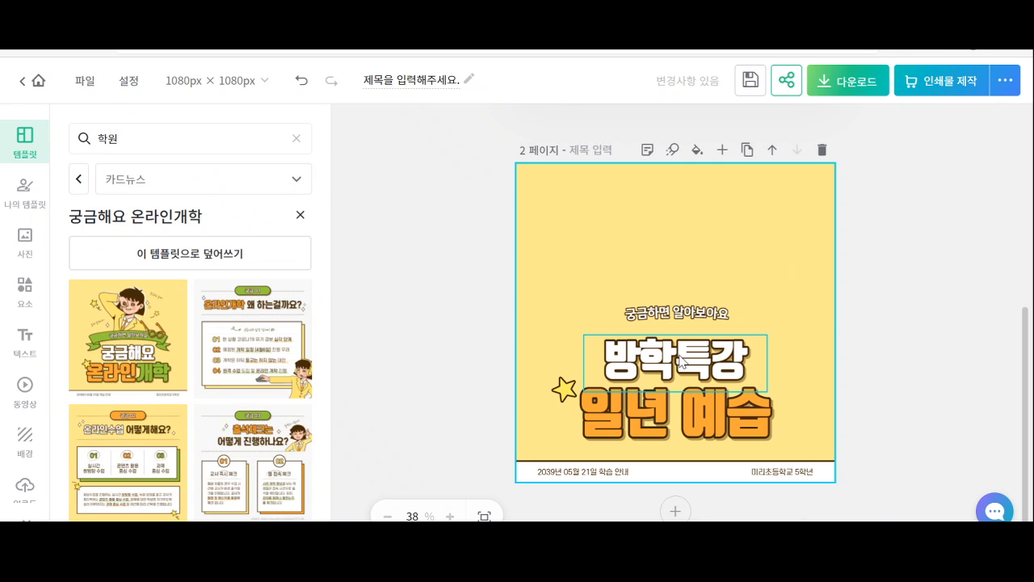
Move the 방학특강 title to the upper part of the cover and shift 일년 예습 slightly up
left_click_drag(681, 362, 677, 230)
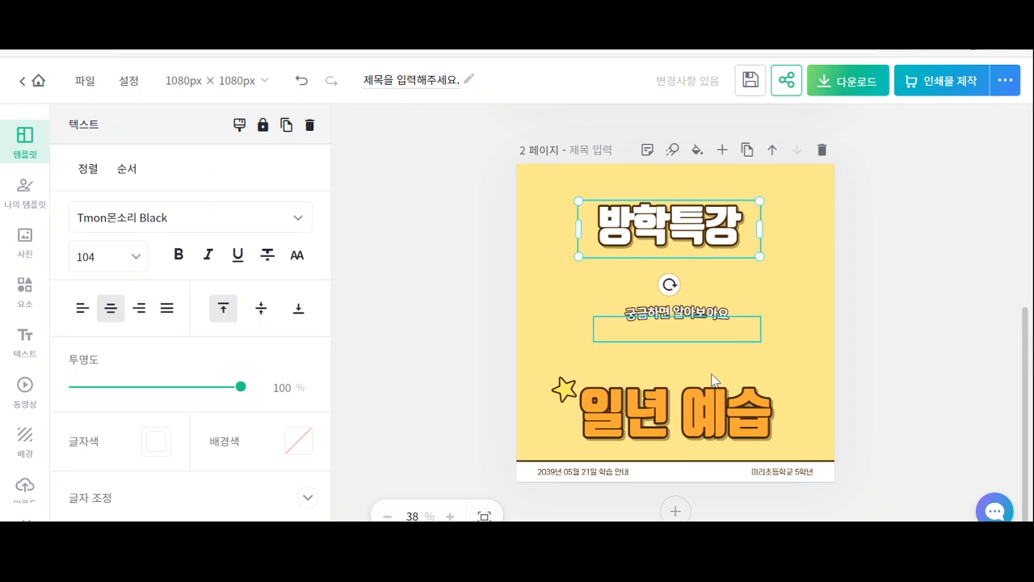
left_click(682, 398)
left_click_drag(682, 398, 673, 325)
left_click_drag(671, 339, 668, 417)
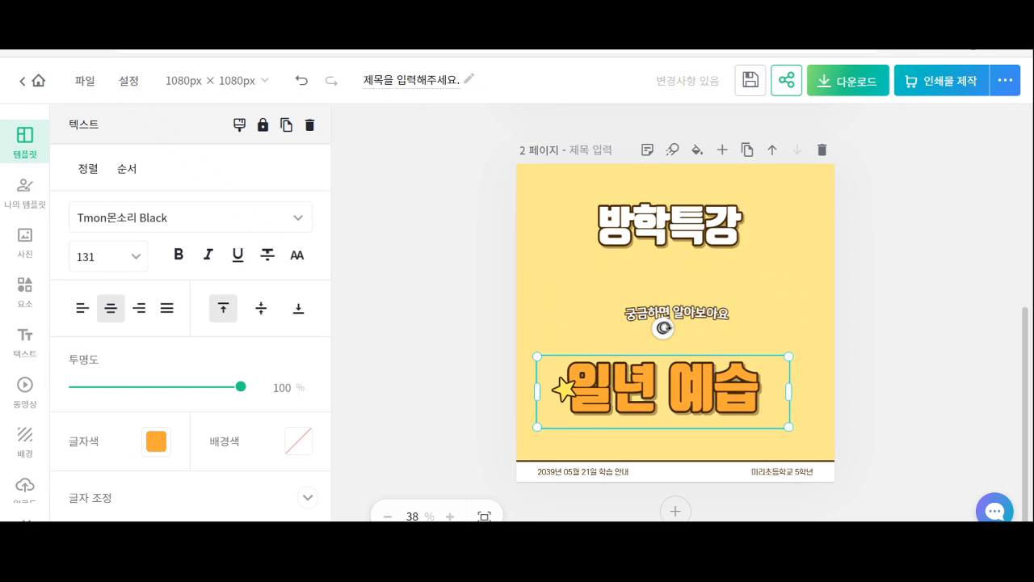
Delete the curved 궁금하면 알아보아요 text between the two titles
left_click(679, 312)
left_click(677, 323)
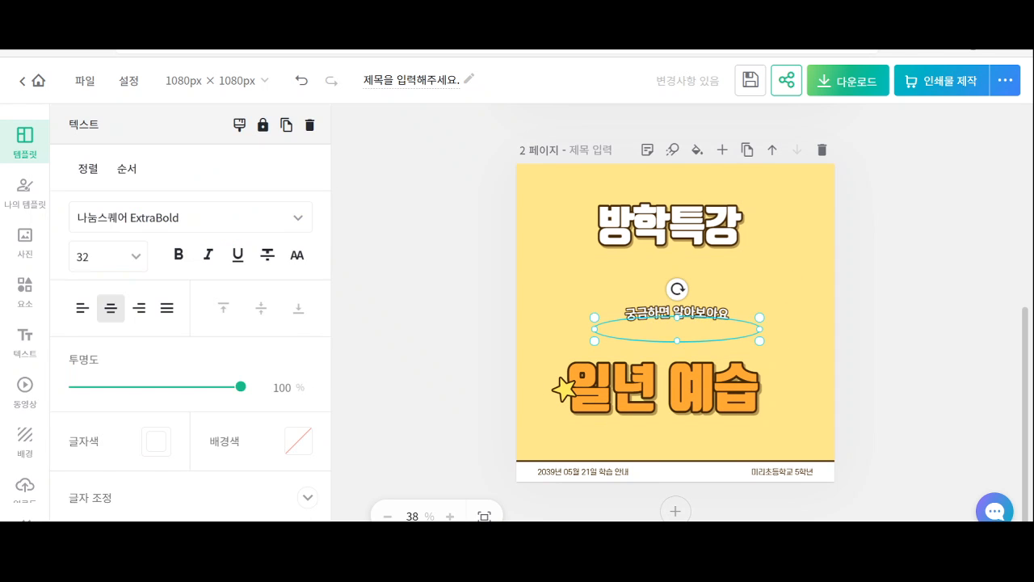
key("Delete")
Move 일년 예습 up beneath 방학특강, enlarge it to size 168, and bring 방학특강 down close above it
left_click_drag(679, 373, 655, 304)
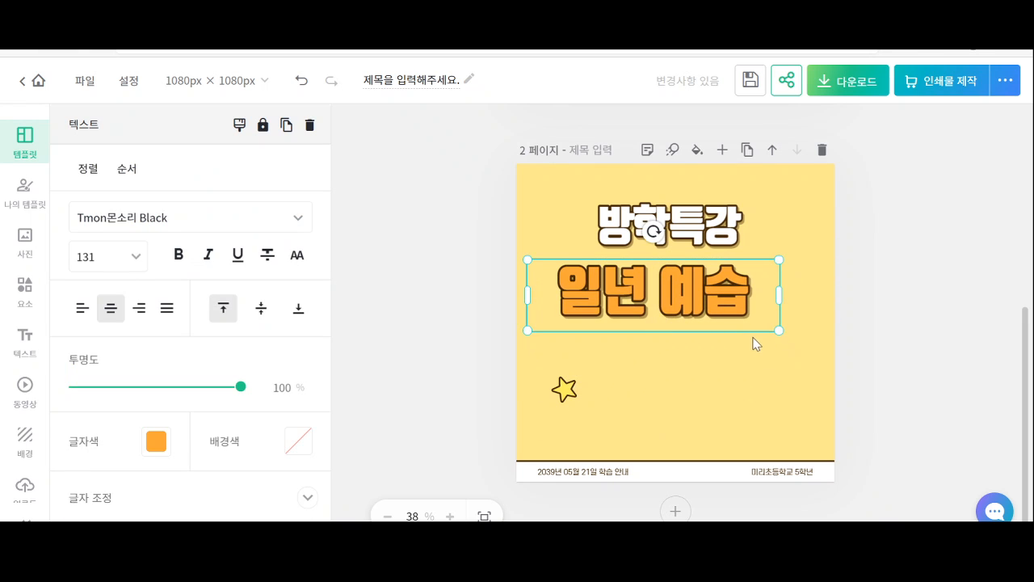
left_click_drag(779, 331, 849, 404)
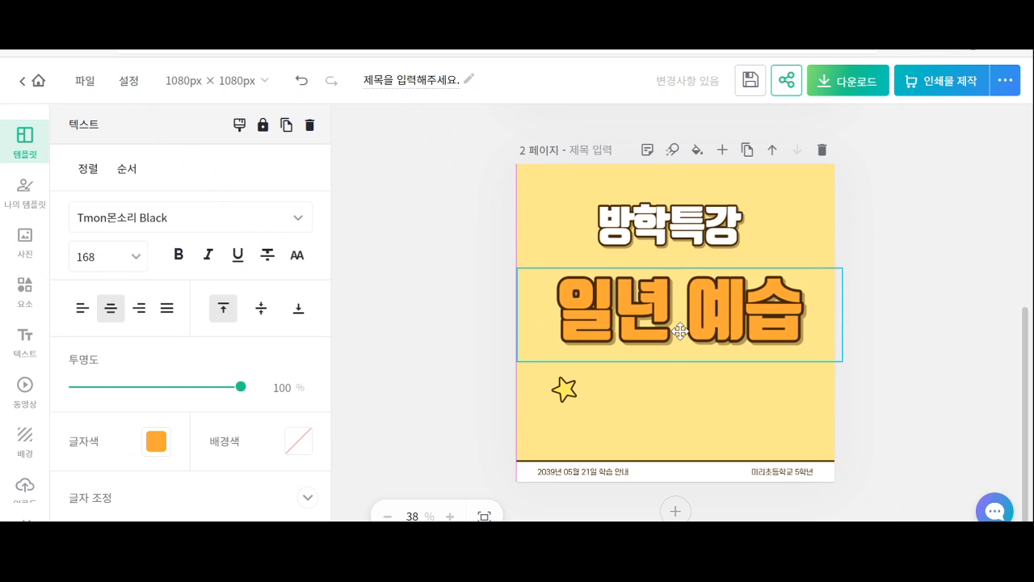
left_click(675, 214)
left_click_drag(674, 215, 680, 239)
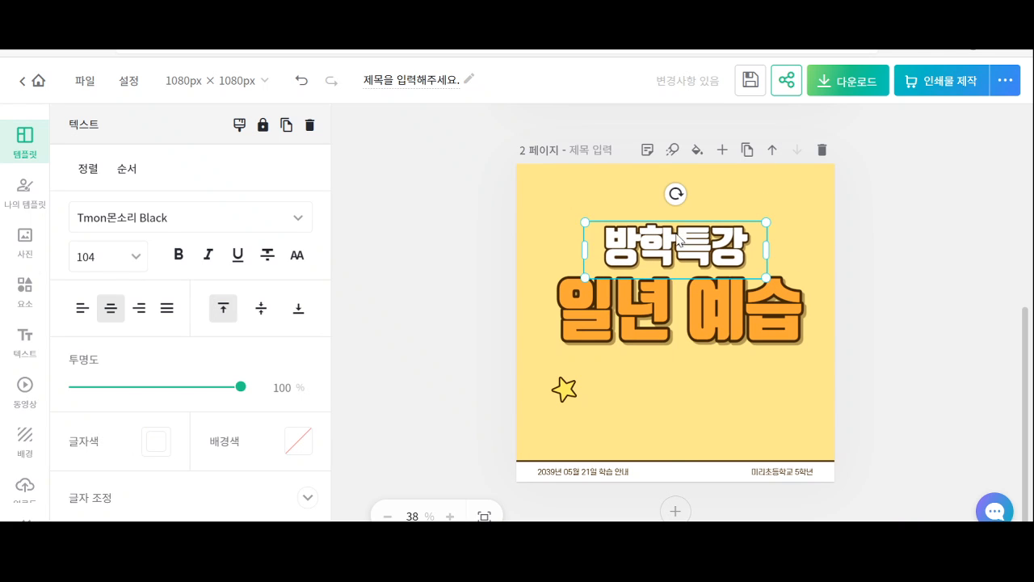
Shift both titles down to the middle of the cover and move the star to the lower left beneath them
left_click(677, 314)
left_click_drag(677, 313, 677, 339)
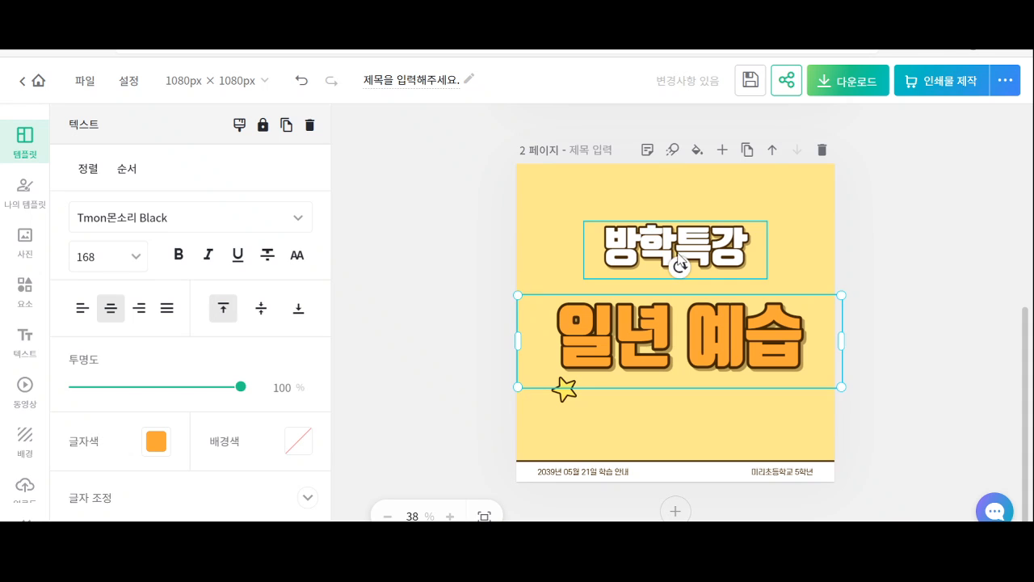
left_click(678, 252)
left_click_drag(679, 252, 678, 265)
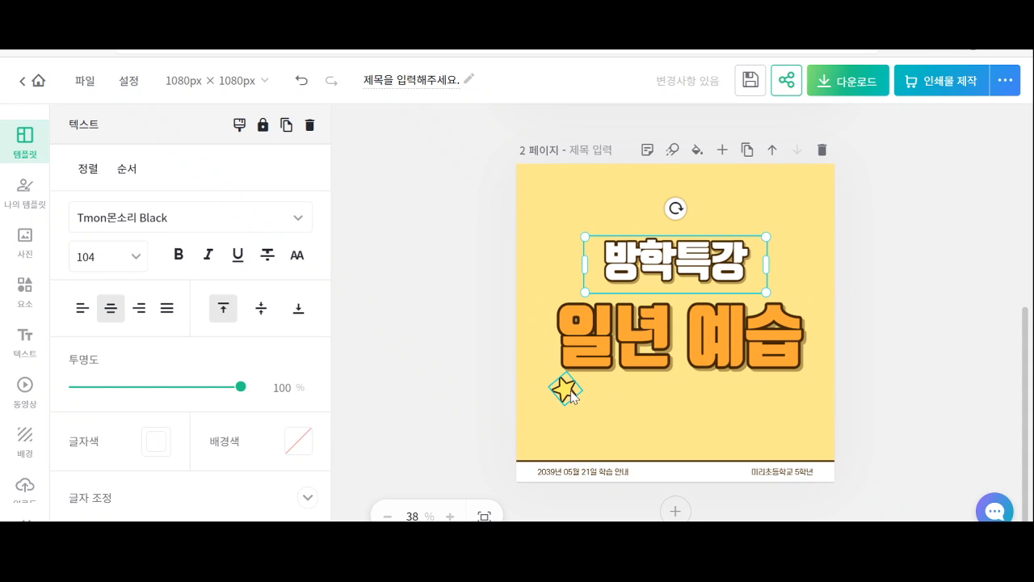
mouse_move(564, 389)
left_mouse_down()
mouse_move(554, 408)
mouse_move(563, 405)
left_mouse_up()
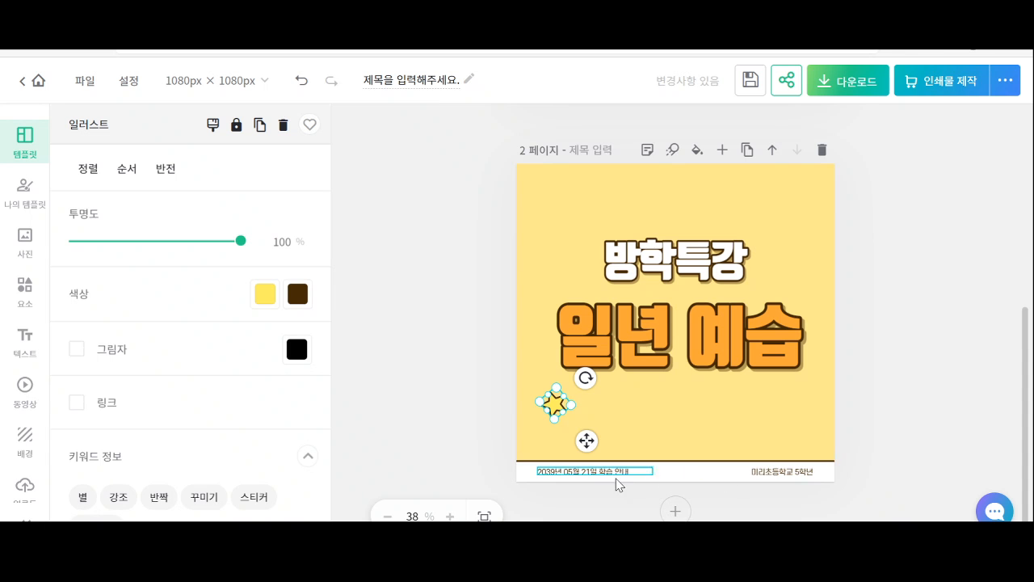
left_click(473, 377)
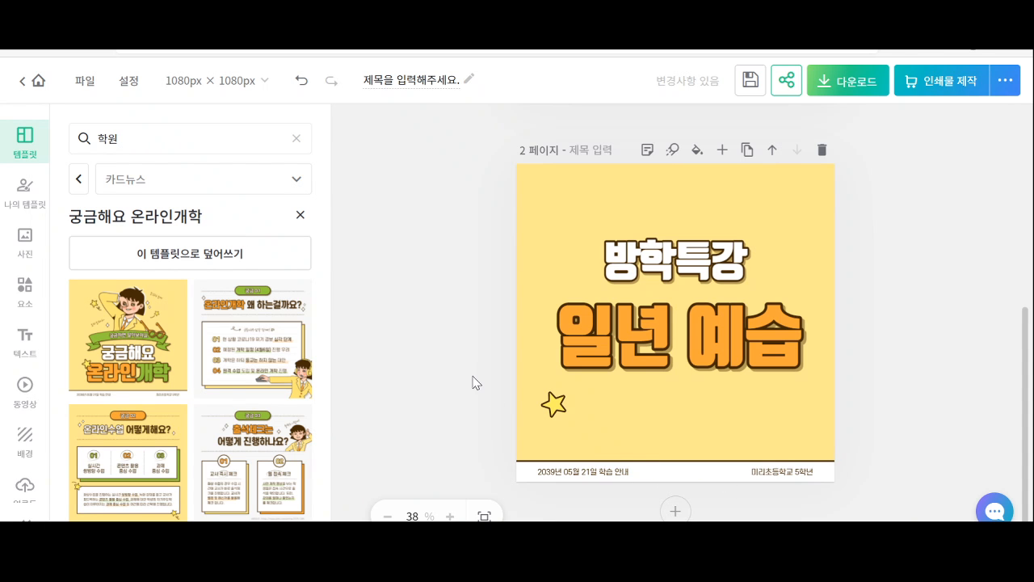
Switch to the capture tool (캡처 도구) and capture the yellow cover area of page 2 without the white footer strip
key("alt+Tab")
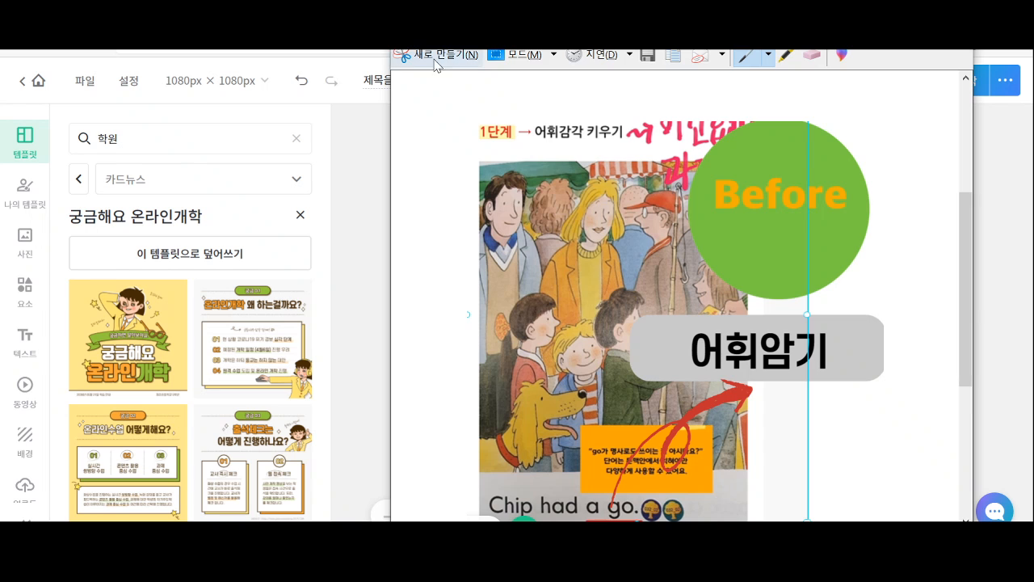
left_click(440, 55)
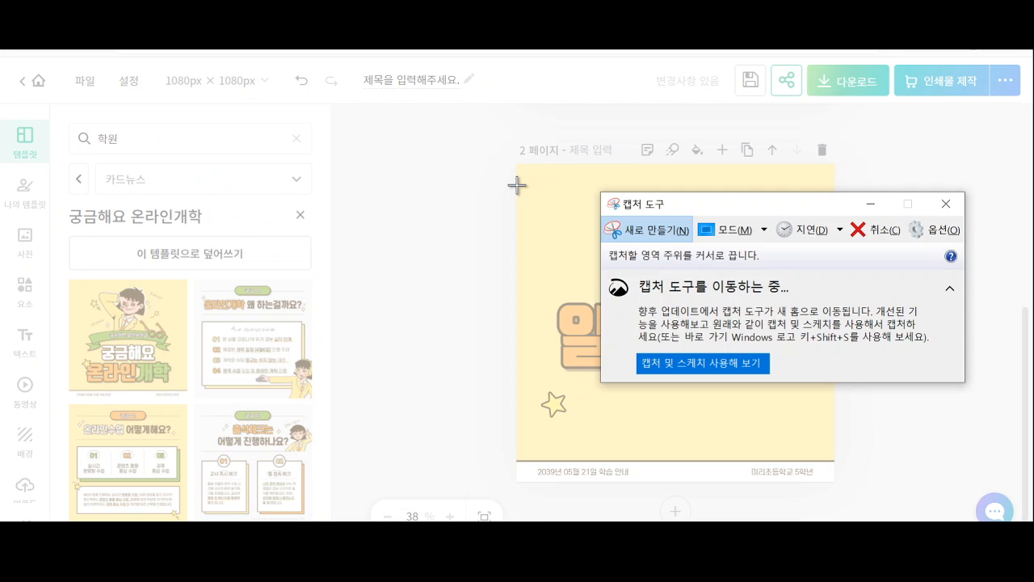
left_click_drag(517, 184, 832, 433)
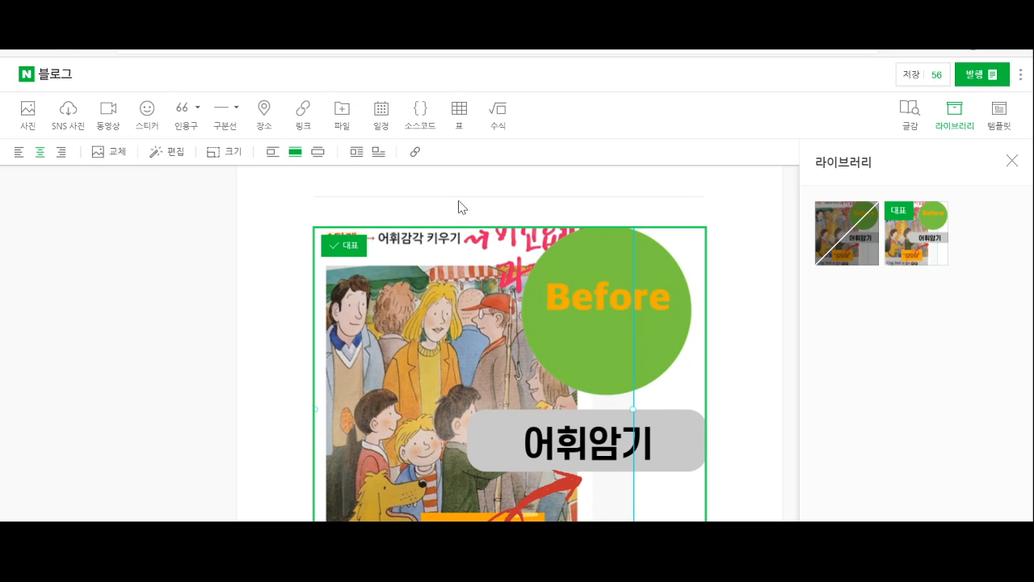
Paste the captured cover below the captioned Before image in the Naver post and set it as the representative image (대표)
scroll(458, 207, "up", 2)
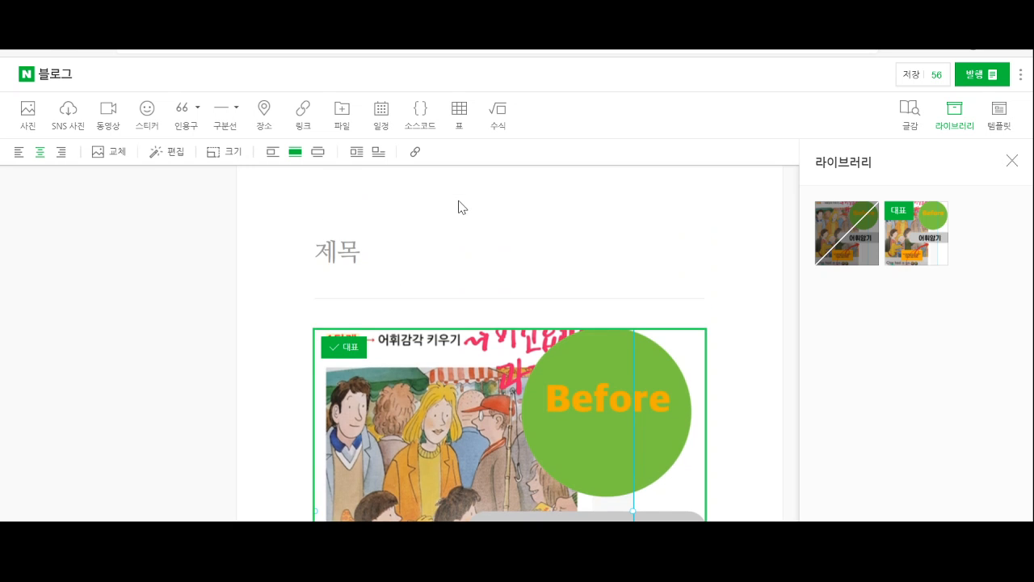
scroll(458, 207, "down", 5)
left_click(366, 394)
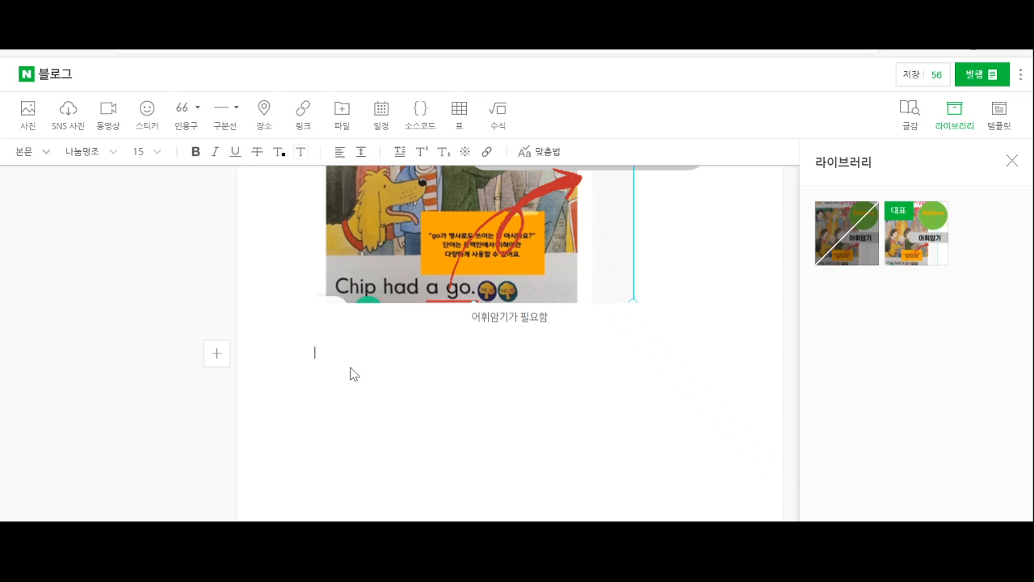
key("ctrl+v")
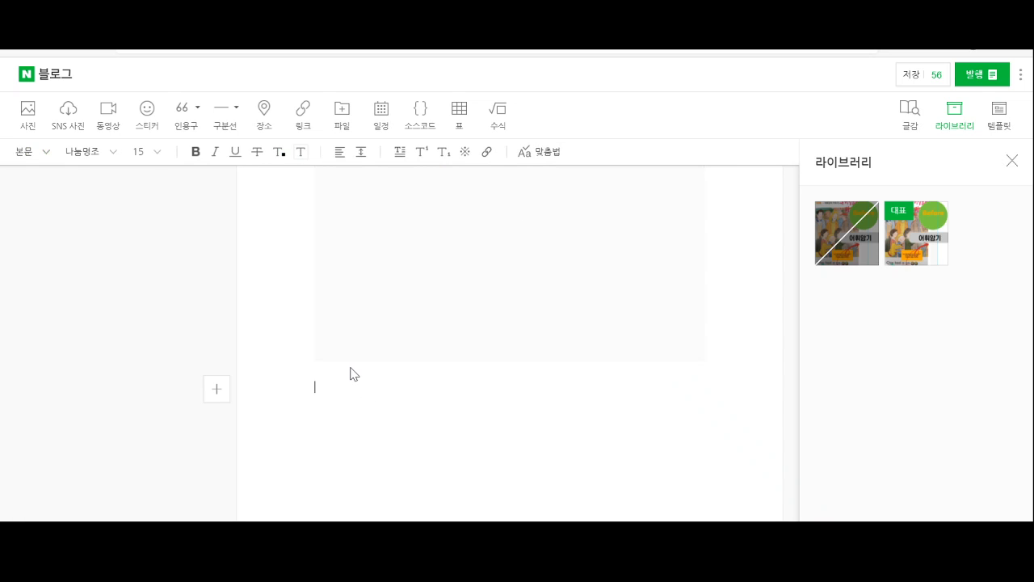
scroll(561, 411, "up", 2)
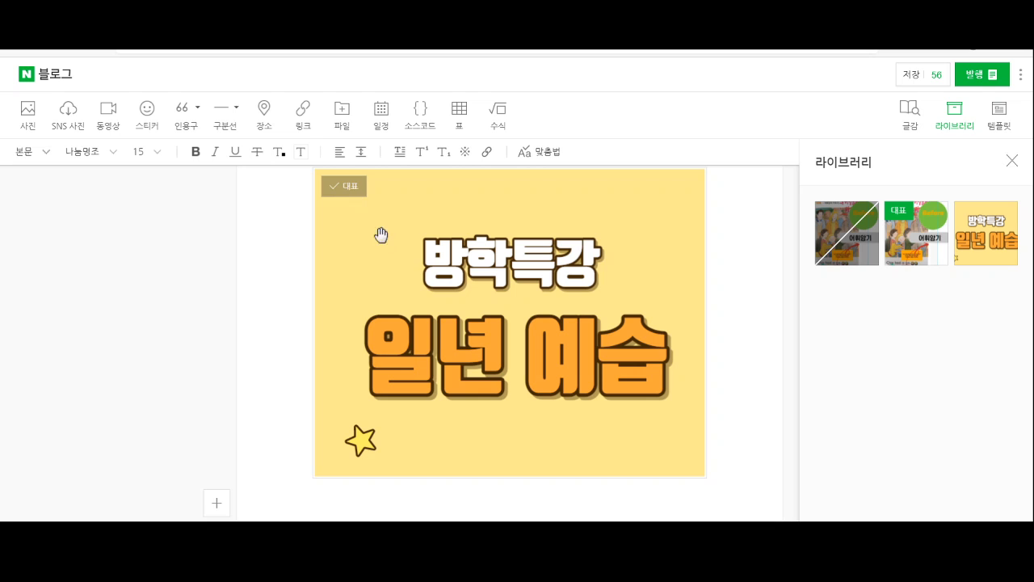
left_click(352, 194)
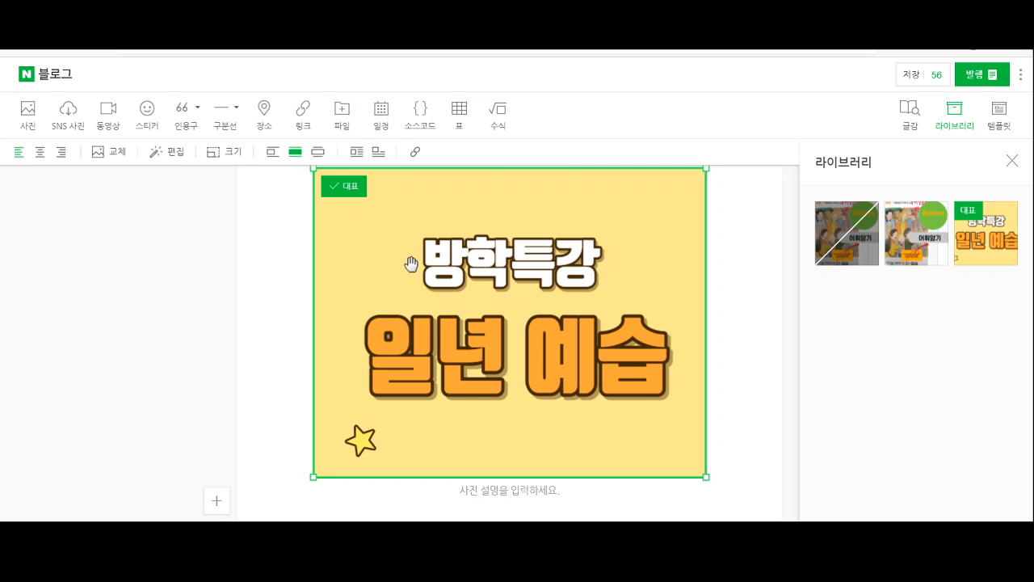